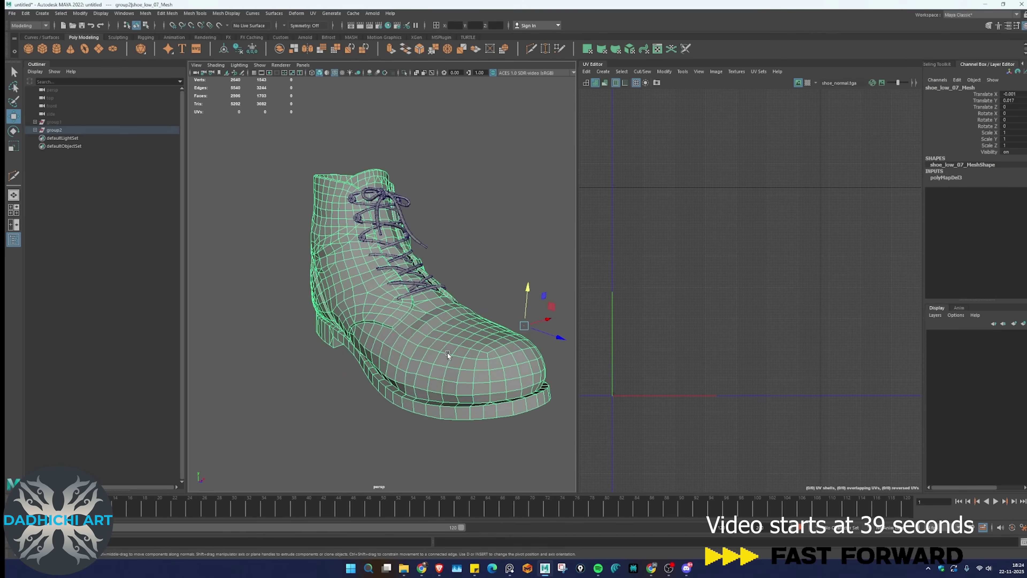
# - Rotate the sole UV shell 90° so it stands upright
pyautogui.scroll(5, 401, 299)
pyautogui.scroll(-5, 401, 299)
pyautogui.scroll(2, 381, 295)
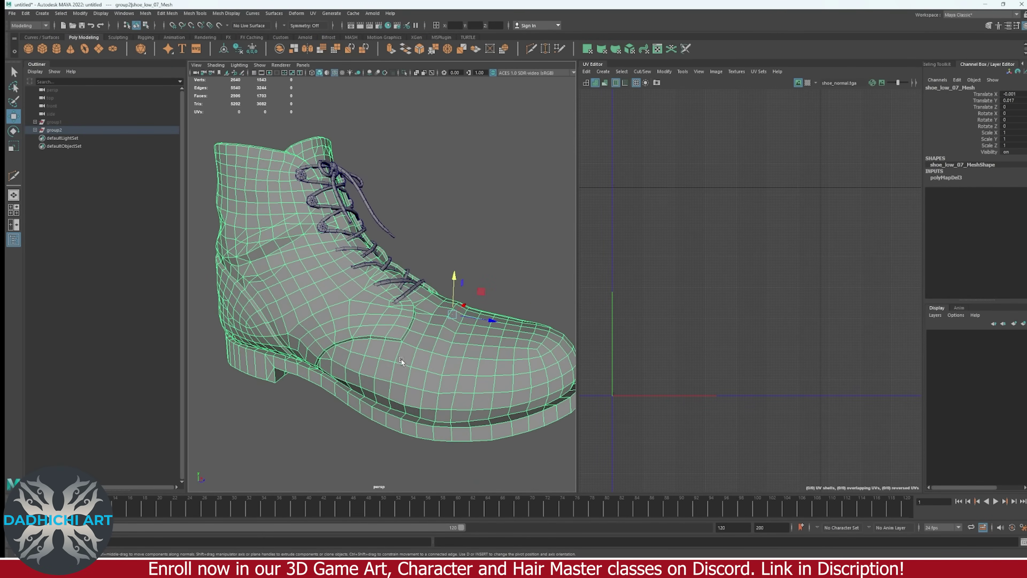
pyautogui.scroll(-3, 401, 359)
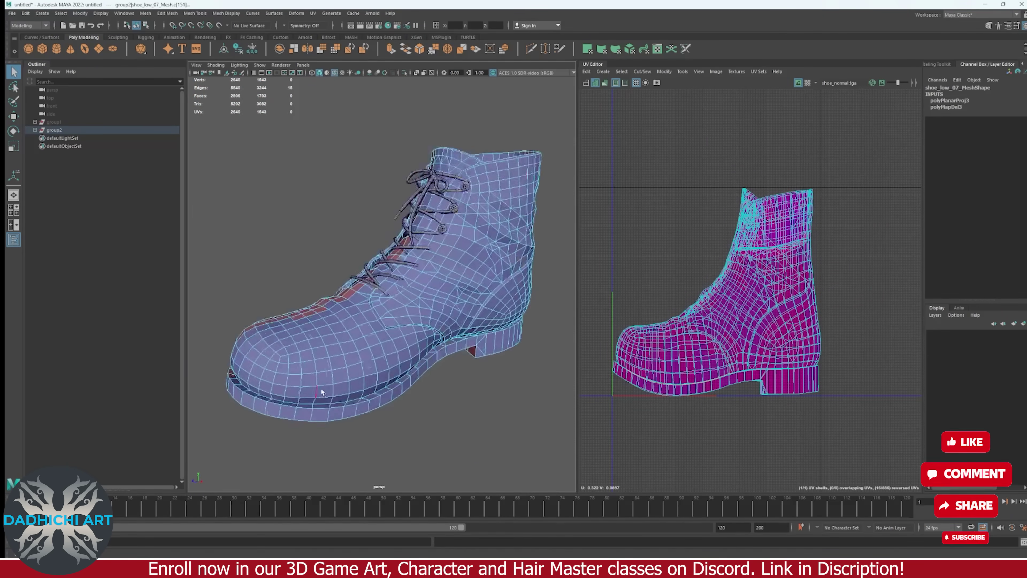
pyautogui.scroll(10, 439, 436)
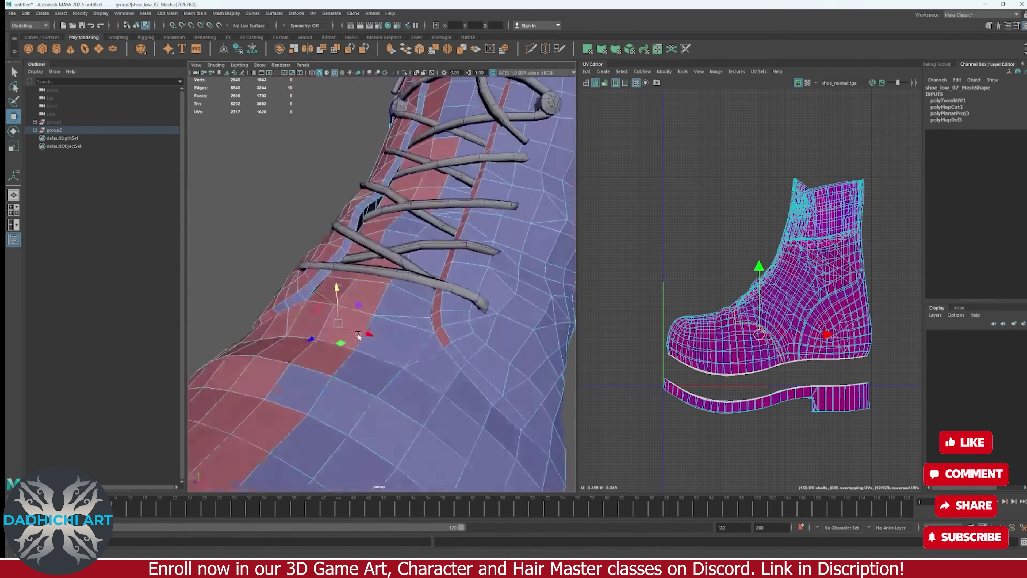
pyautogui.scroll(-10, 370, 354)
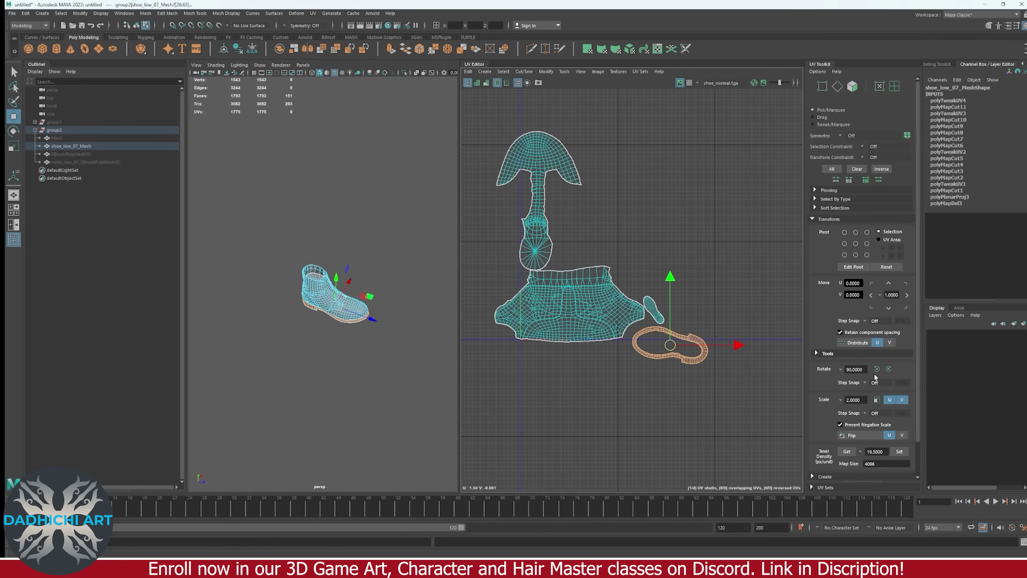
pyautogui.click(888, 369)
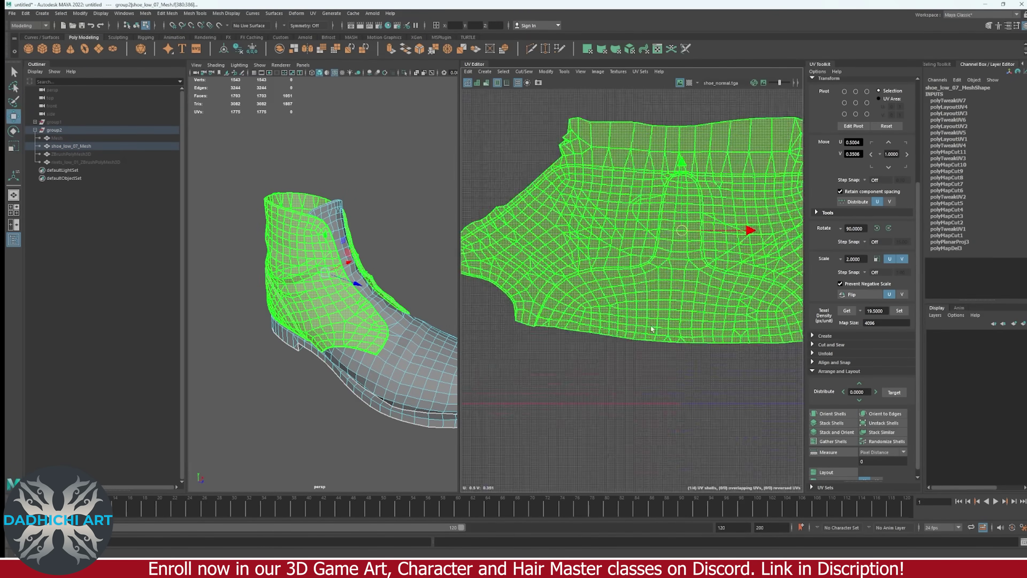
# - Rotate the remaining selected UV shell into alignment with the Rotate tool
pyautogui.press('e')
pyautogui.scroll(-6, 651, 330)
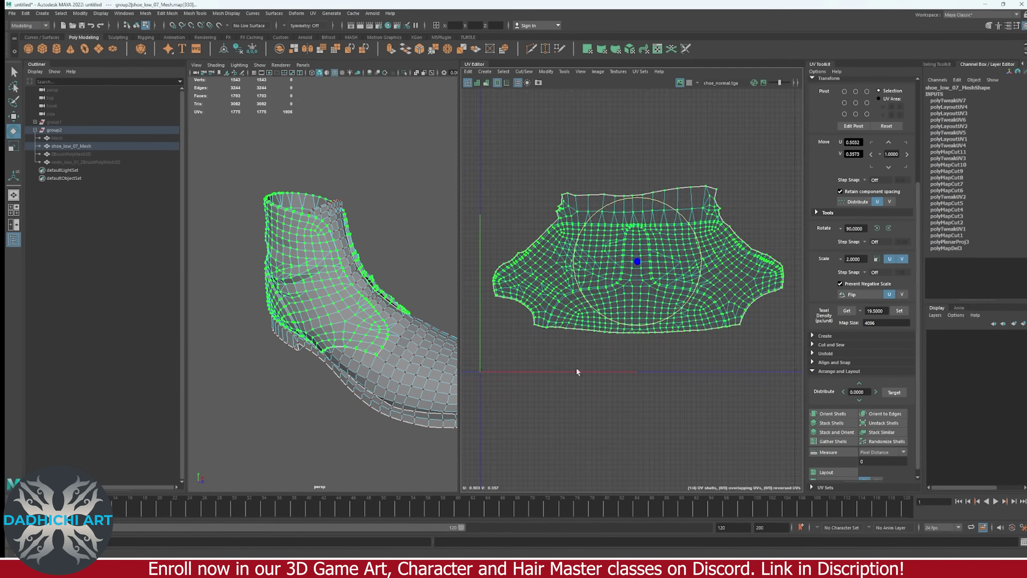
pyautogui.moveTo(477, 190); pyautogui.dragTo(706, 457)
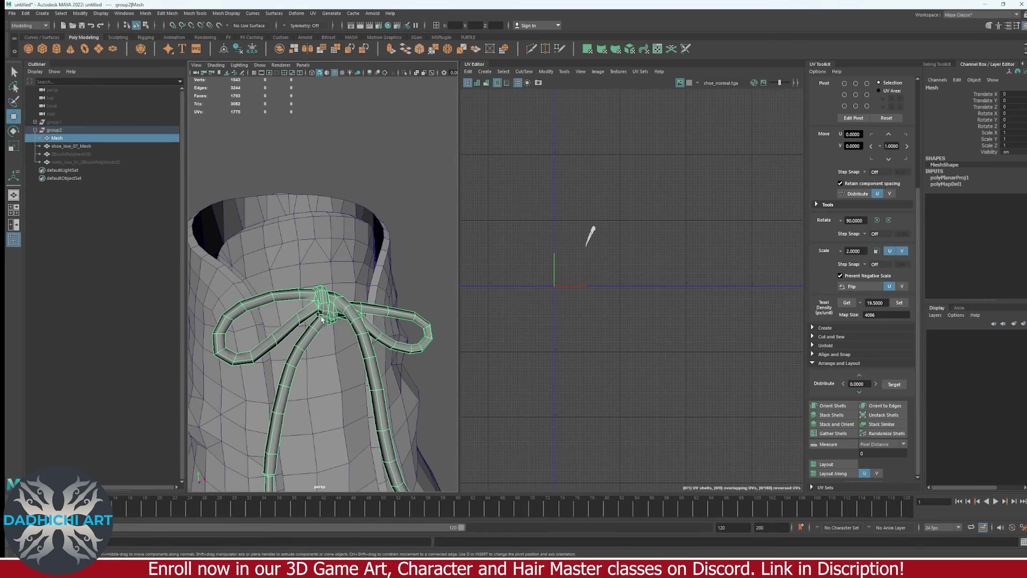
# - Unhide the ZBrushPolyMesh3D lace mesh, then select and frame all its UV strips
pyautogui.scroll(5, 321, 319)
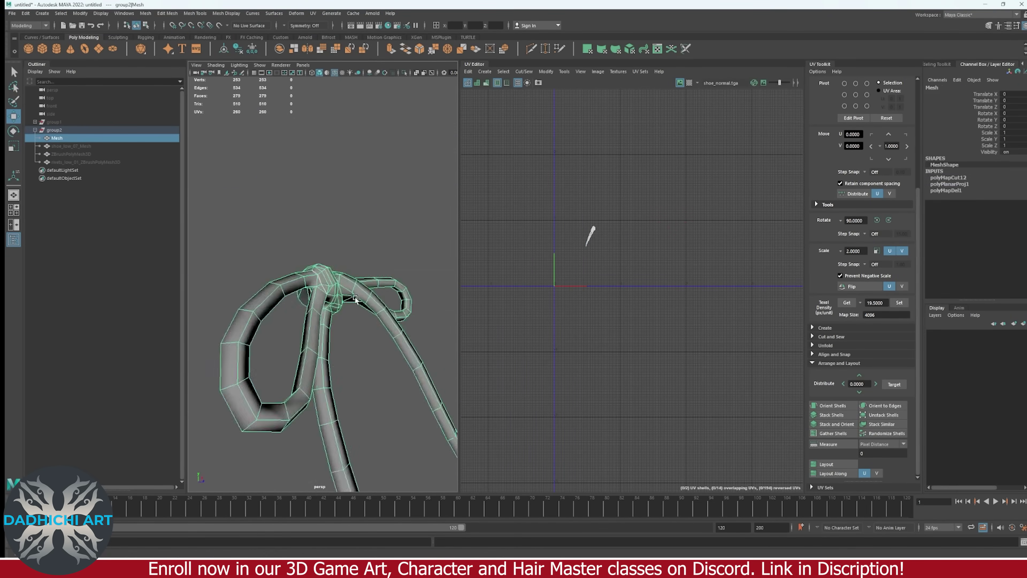
pyautogui.press('f')
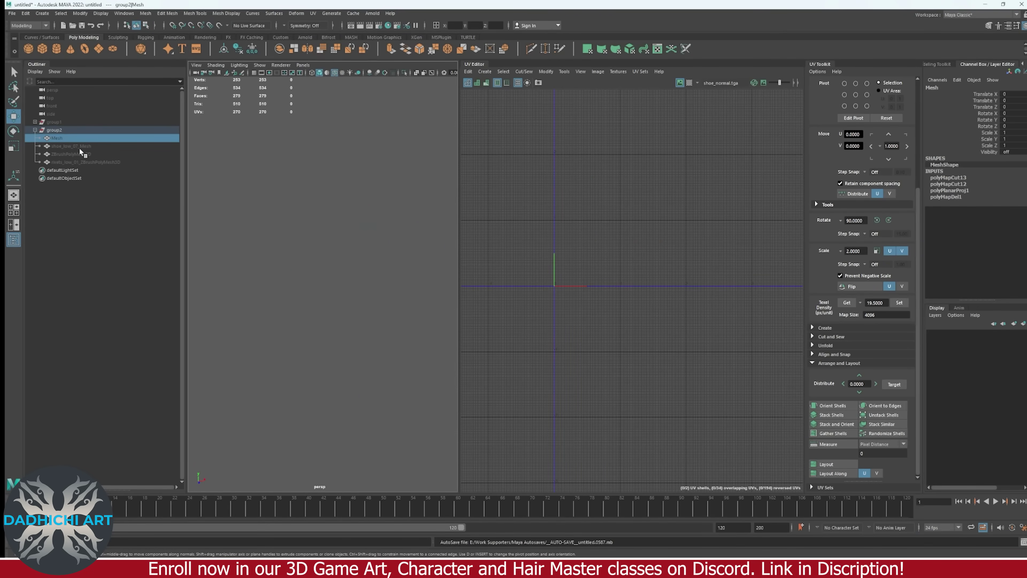
pyautogui.click(81, 153)
pyautogui.press('h')
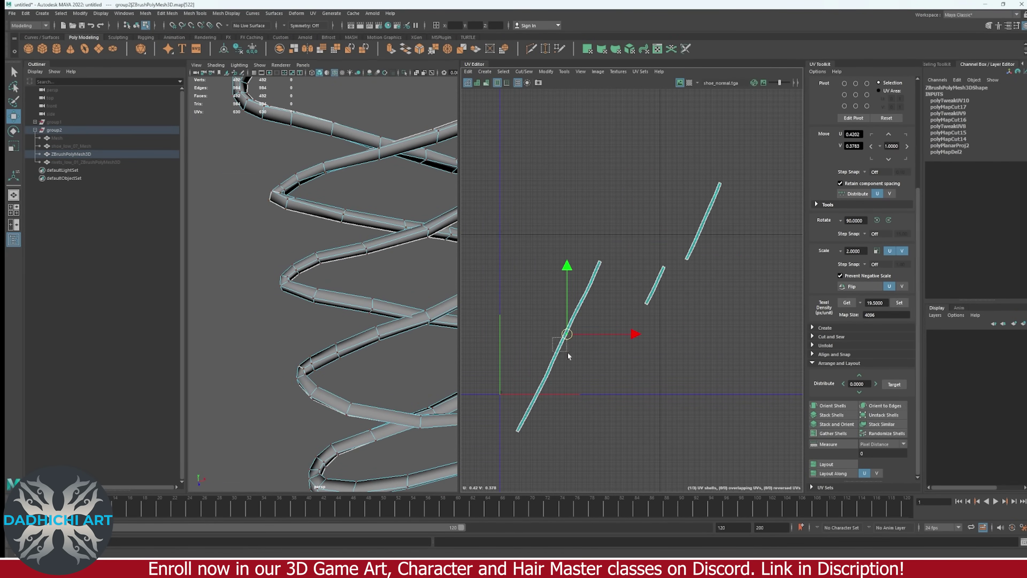
pyautogui.moveTo(553, 336); pyautogui.dragTo(567, 352)
pyautogui.press('f')
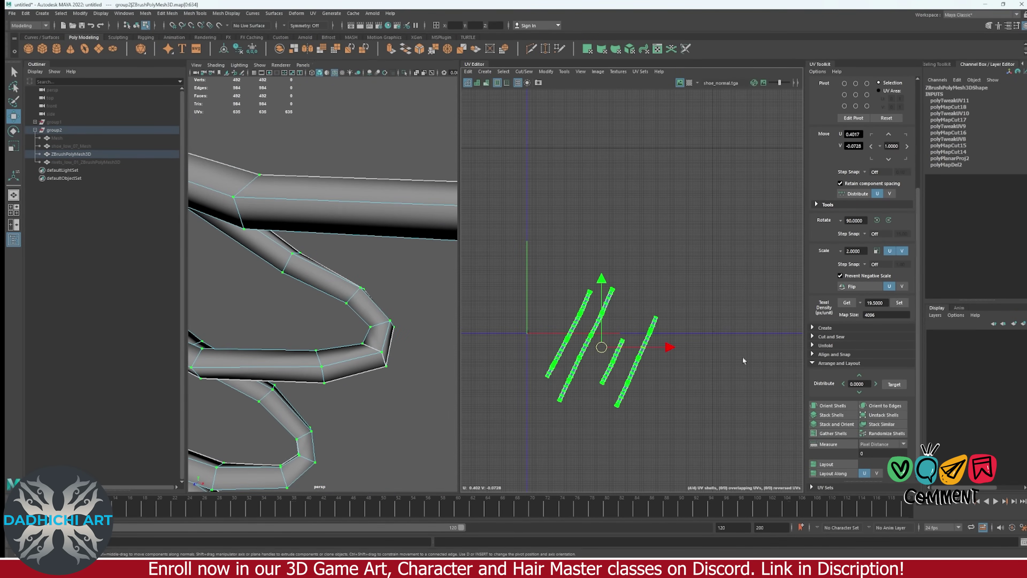
# - In the maximised UV Editor, straighten the long lace strip's UV loop with Unfold Along U
pyautogui.click(568, 337)
pyautogui.hotkey('ctrl', 'space')
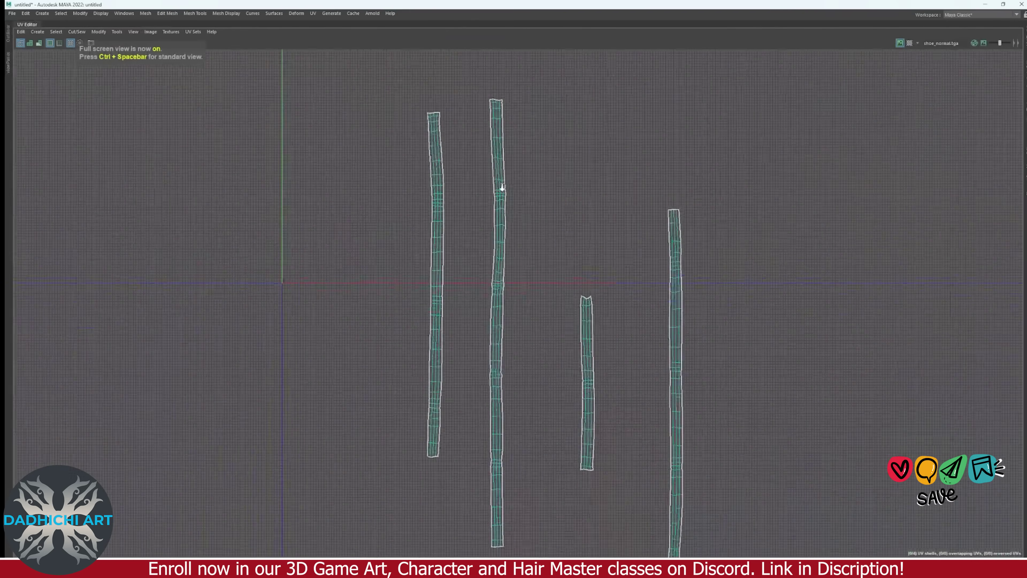
pyautogui.click(493, 98)
pyautogui.keyDown('shift'); pyautogui.doubleClick(499, 523); pyautogui.keyUp('shift')
pyautogui.scroll(-1, 456, 363)
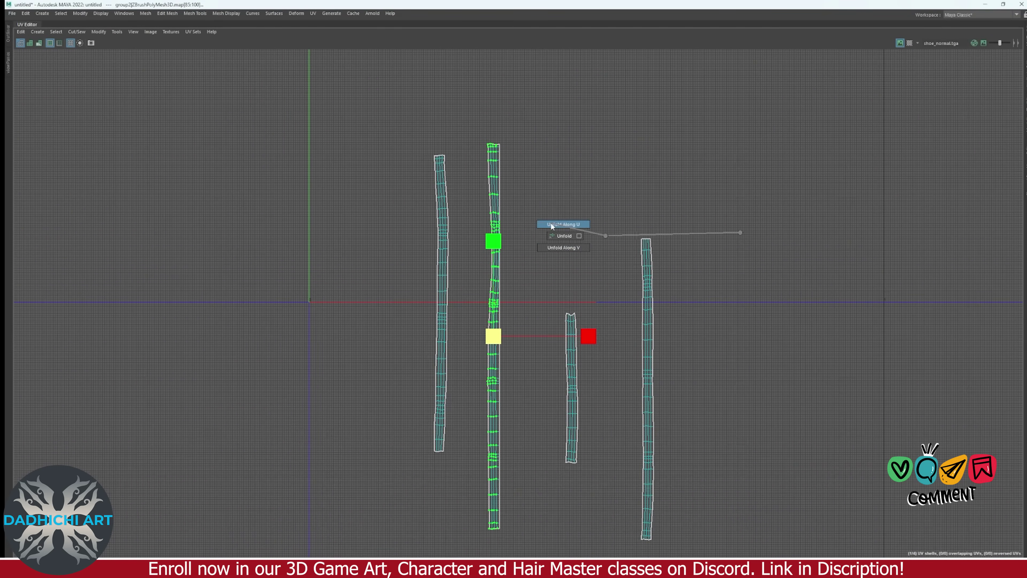
pyautogui.keyDown('shift'); pyautogui.moveTo(552, 225); pyautogui.dragTo(552, 226, button='right'); pyautogui.keyUp('shift')
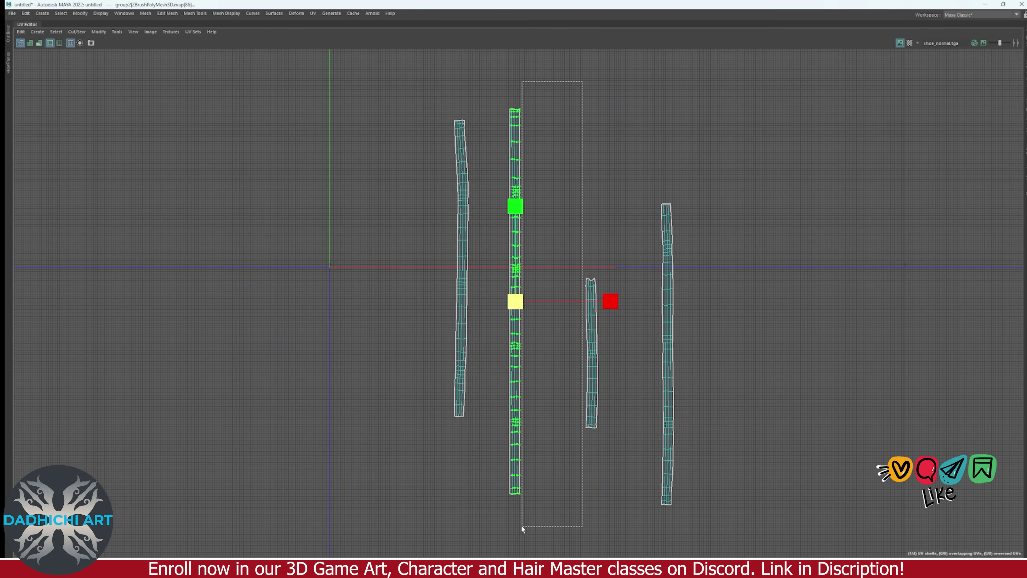
# - Restore the layout, then enlarge and reposition the main boot shell and select its upper
pyautogui.scroll(-2, 568, 273)
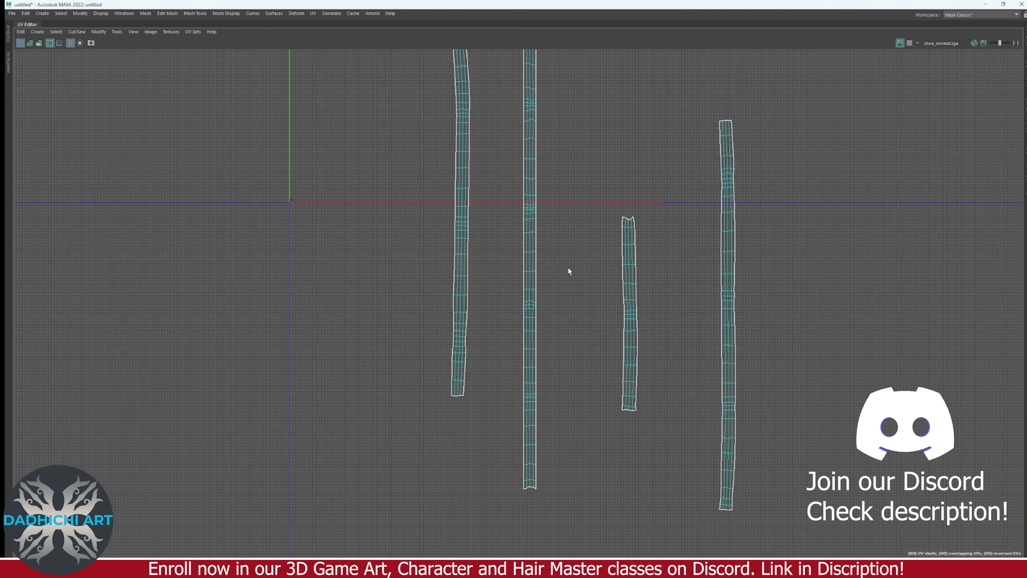
pyautogui.moveTo(350, 200); pyautogui.dragTo(633, 470)
pyautogui.hotkey('ctrl', 'space')
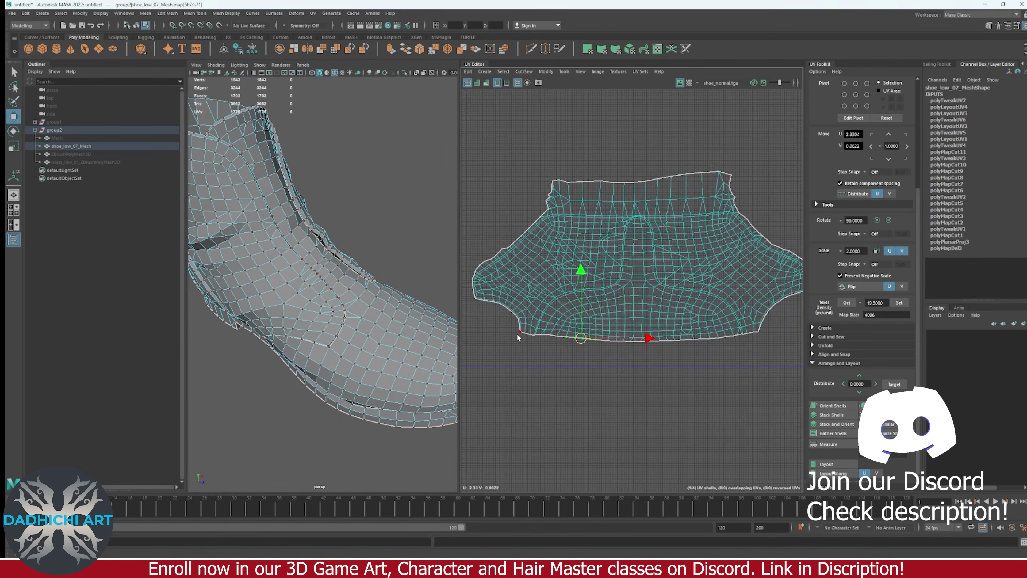
pyautogui.moveTo(486, 228); pyautogui.dragTo(756, 409)
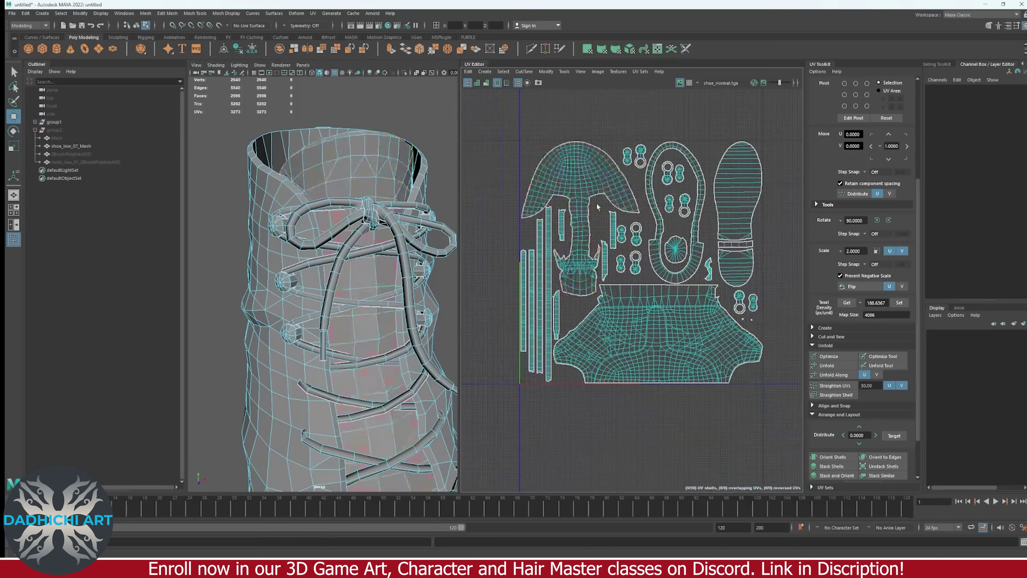
pyautogui.click(733, 254)
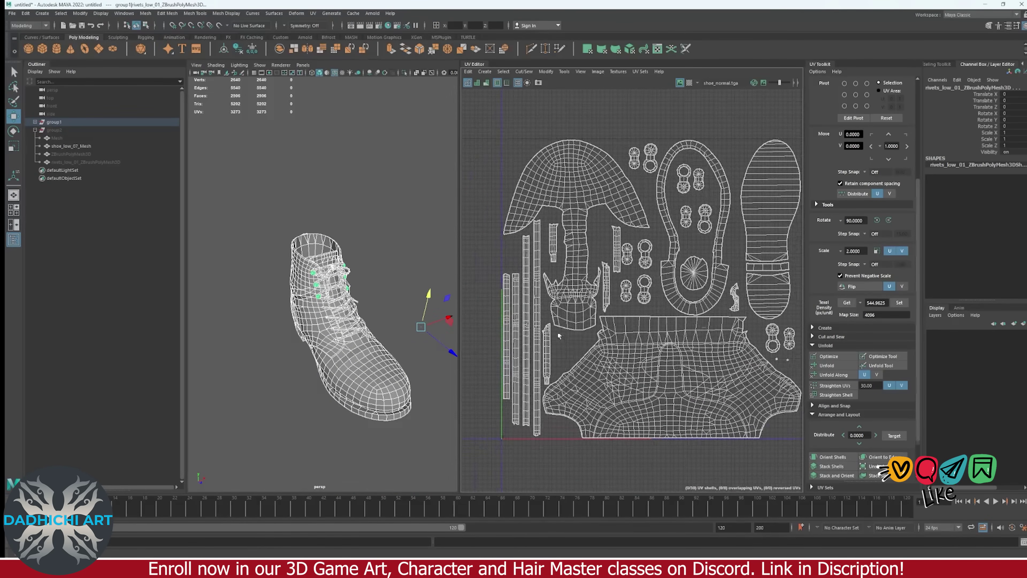
# - Frame the rivet UV shell in the UV Editor to check it
pyautogui.scroll(-1, 636, 304)
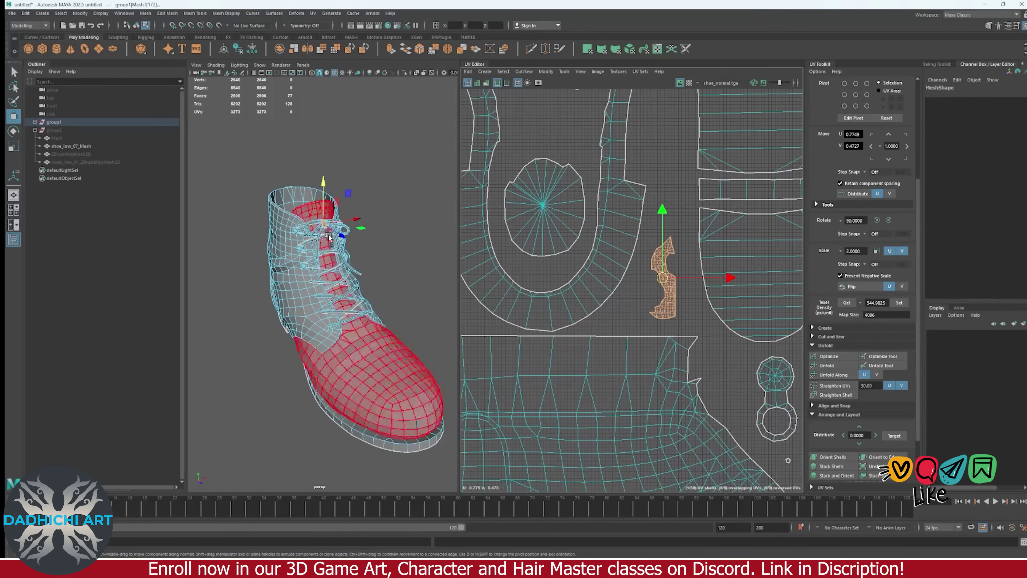
pyautogui.press('f')
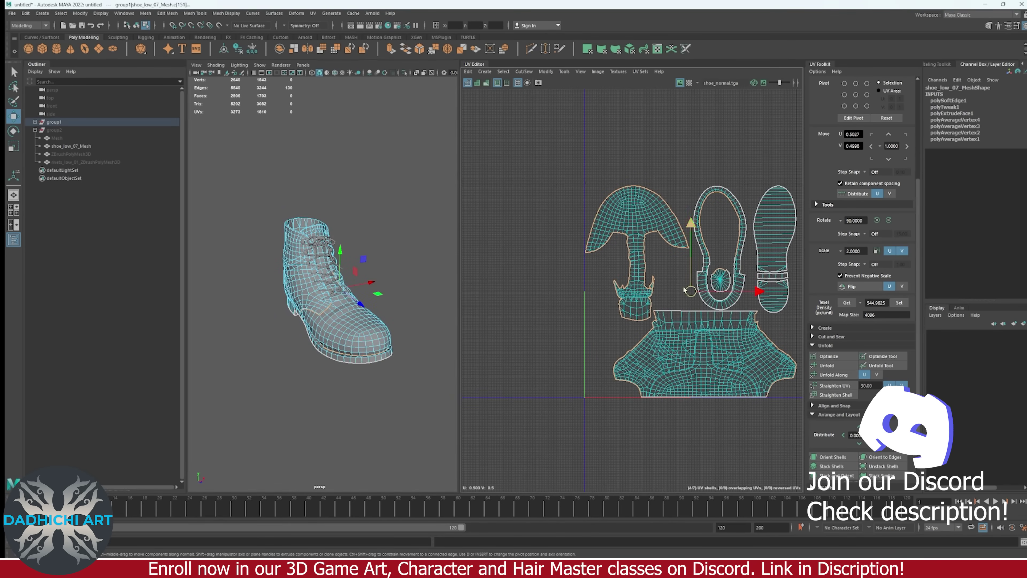
# - Pan and zoom the UV Editor to bring the boot's whole UV layout into view
pyautogui.keyDown('alt'); pyautogui.moveTo(684, 289); pyautogui.dragTo(569, 315, button='middle'); pyautogui.keyUp('alt')
pyautogui.scroll(1, 568, 315)
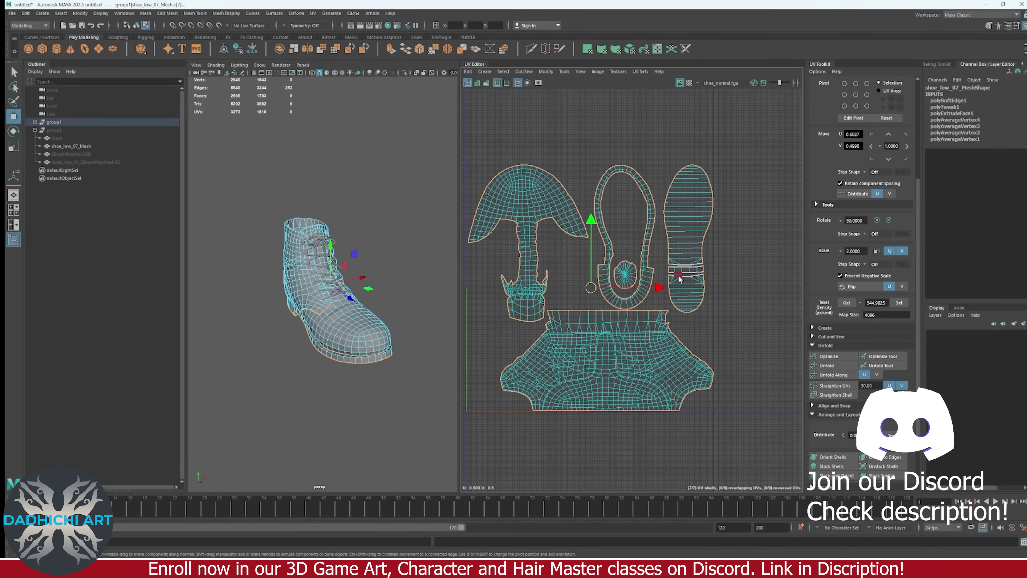
pyautogui.scroll(-1, 617, 276)
pyautogui.keyDown('alt'); pyautogui.moveTo(615, 195); pyautogui.dragTo(604, 187, button='middle'); pyautogui.keyUp('alt')
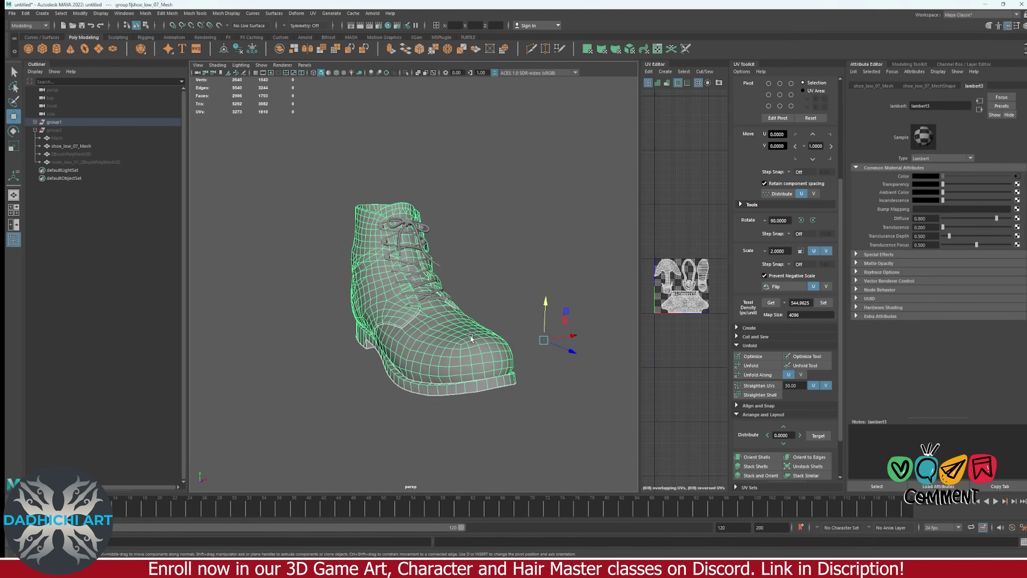
# - Display the boot with a checker texture in textured mode (6) and orbit it
pyautogui.press('6')
pyautogui.click(470, 304)
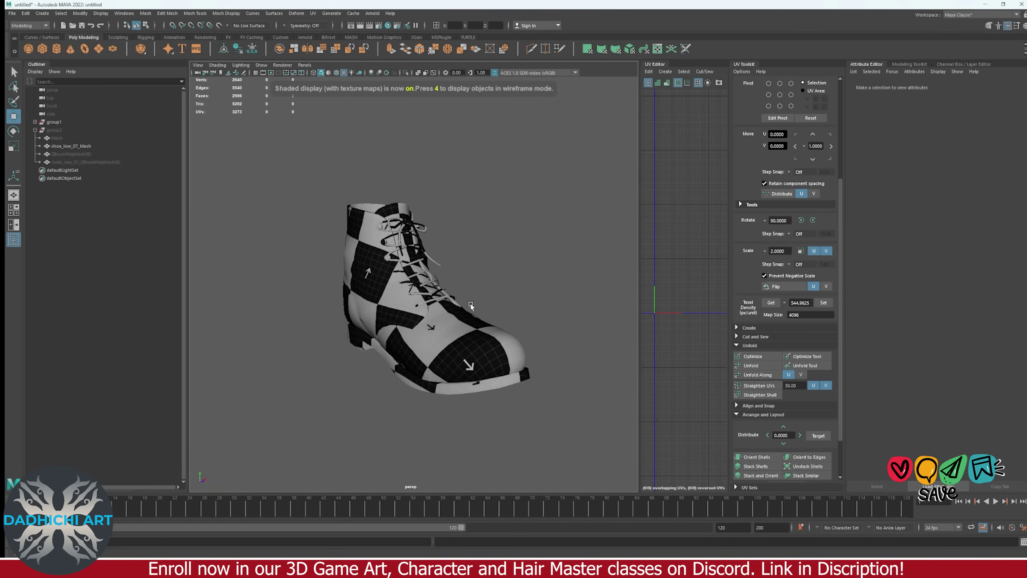
pyautogui.keyDown('alt'); pyautogui.moveTo(385, 313); pyautogui.dragTo(367, 297); pyautogui.keyUp('alt')
pyautogui.click(367, 297)
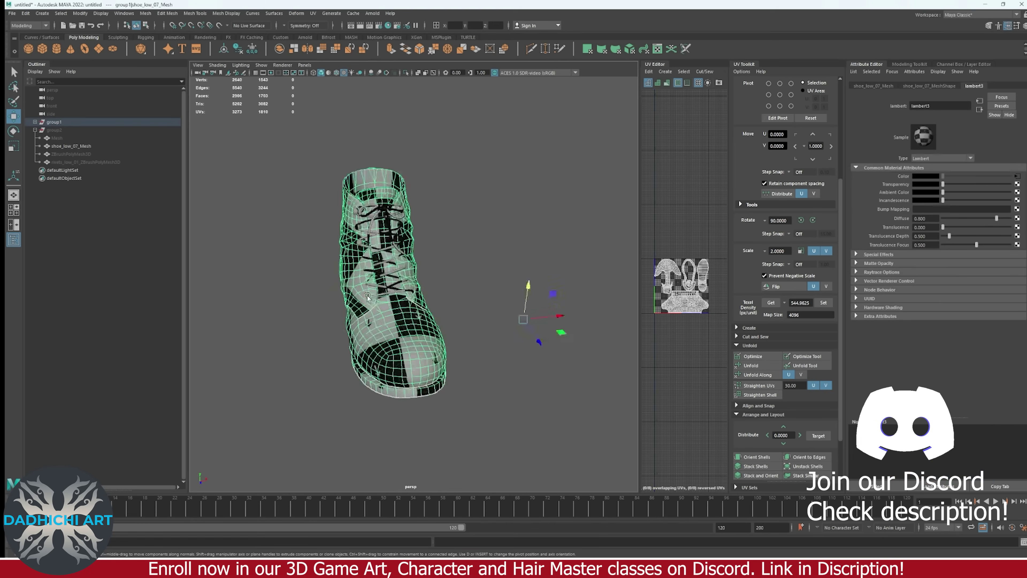
pyautogui.click(525, 210)
pyautogui.keyDown('alt'); pyautogui.moveTo(526, 210); pyautogui.dragTo(335, 260); pyautogui.keyUp('alt')
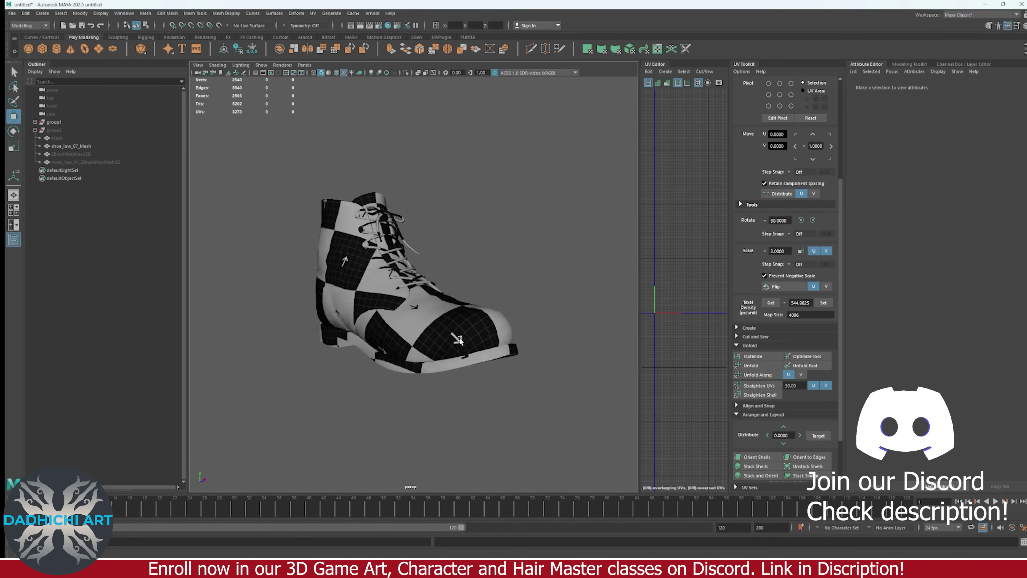
# - Select a face shell on the boot and orbit around to inspect checker stretching
pyautogui.click(347, 308)
pyautogui.keyDown('alt'); pyautogui.moveTo(303, 350); pyautogui.dragTo(364, 316); pyautogui.keyUp('alt')
pyautogui.rightClick(227, 312)
pyautogui.click(317, 321)
pyautogui.scroll(-2, 623, 284)
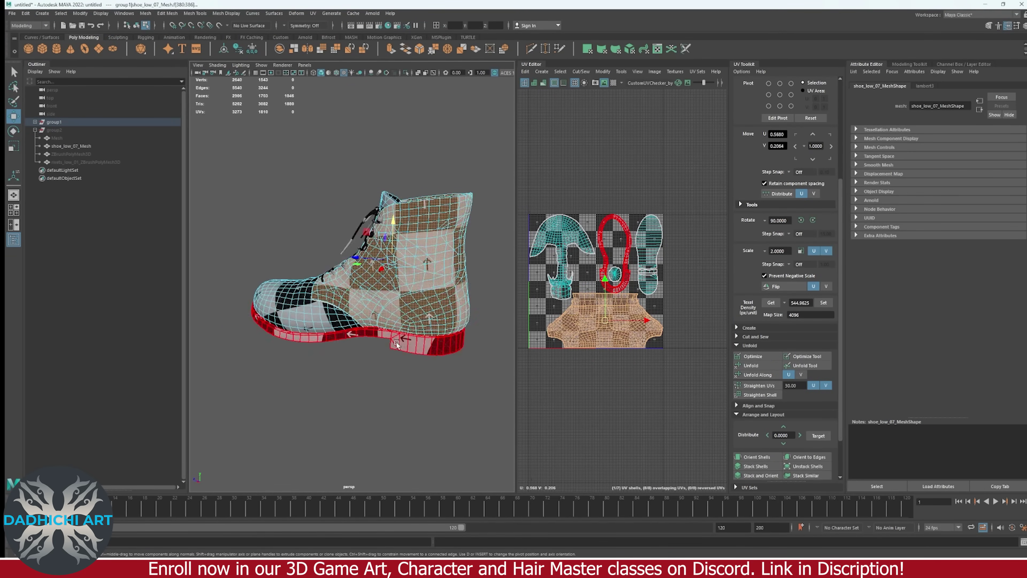
pyautogui.click(346, 387)
pyautogui.keyDown('alt'); pyautogui.moveTo(346, 387); pyautogui.dragTo(323, 313); pyautogui.keyUp('alt')
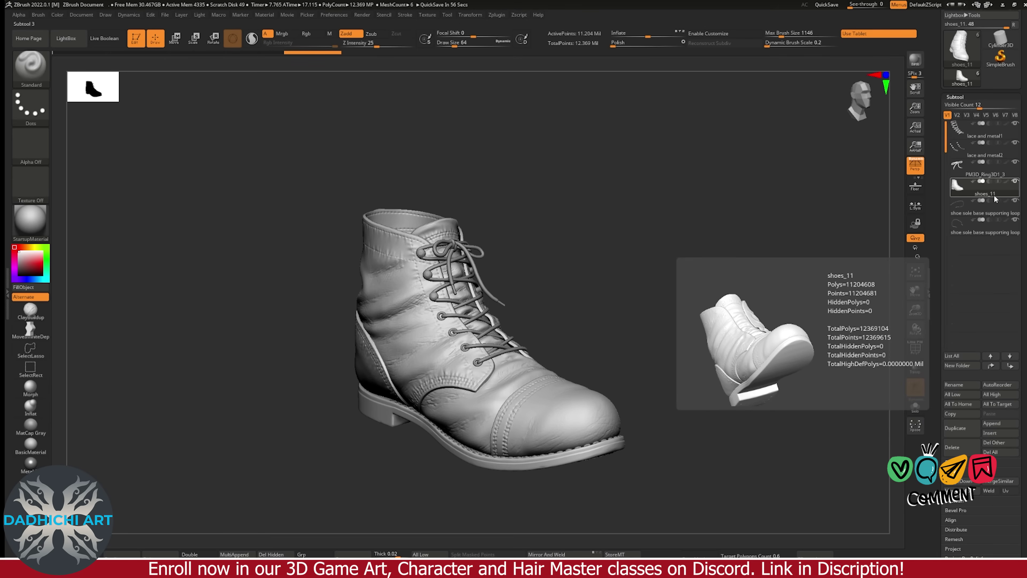
# - Drop all subtools to their lowest subdivision and inspect the lace and metal2 eyelets
pyautogui.click(961, 394)
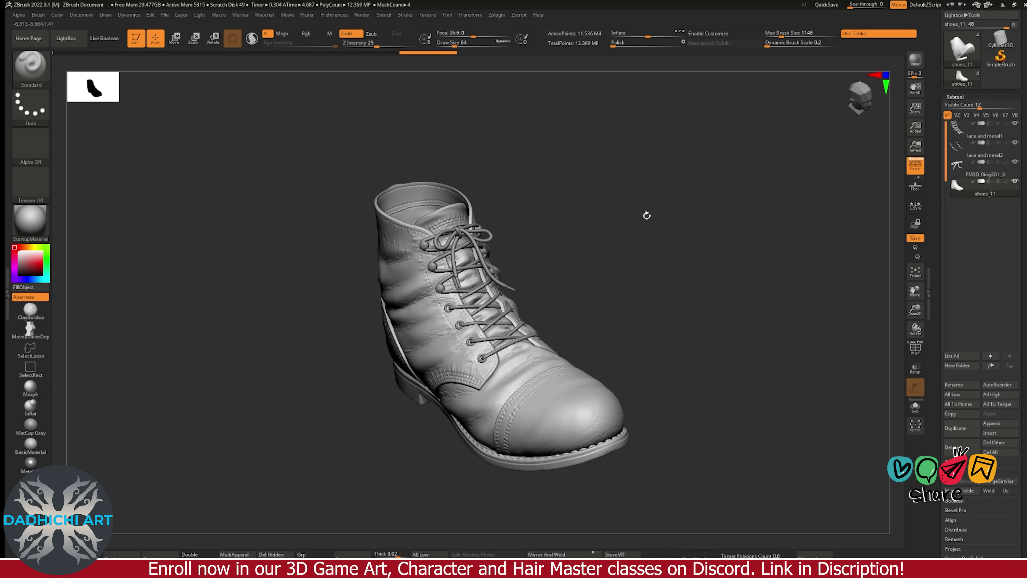
pyautogui.hotkey('alt', 'Up')
pyautogui.hotkey('alt', 'Up')
pyautogui.moveTo(651, 245); pyautogui.dragTo(774, 263)
pyautogui.press('super')
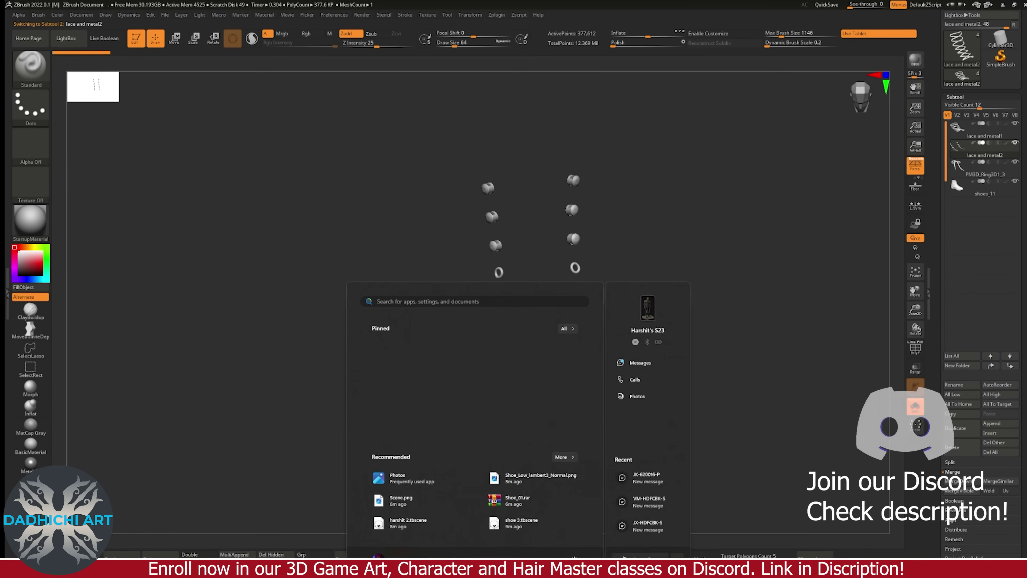
pyautogui.press('Escape')
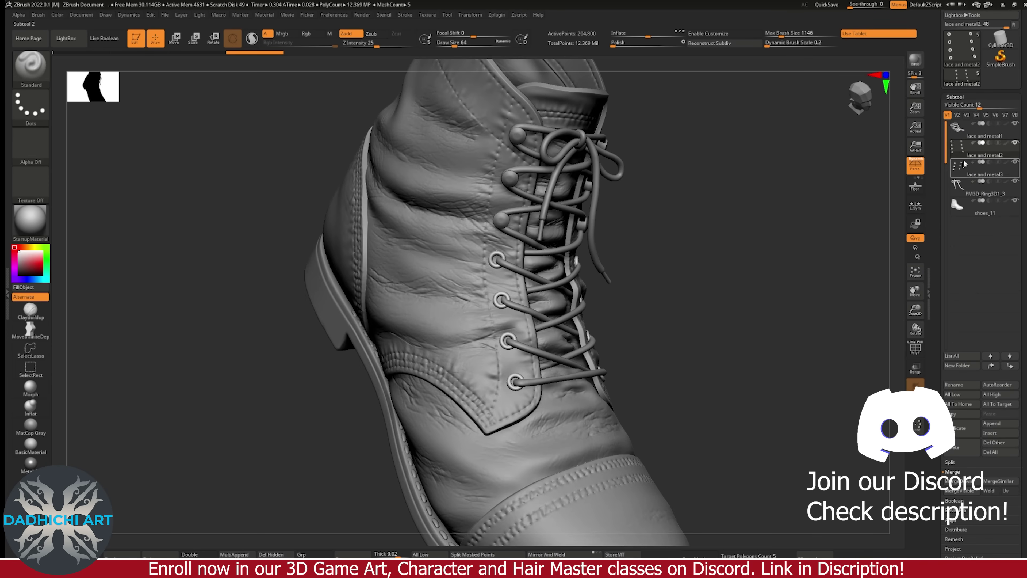
pyautogui.moveTo(720, 194); pyautogui.dragTo(660, 218)
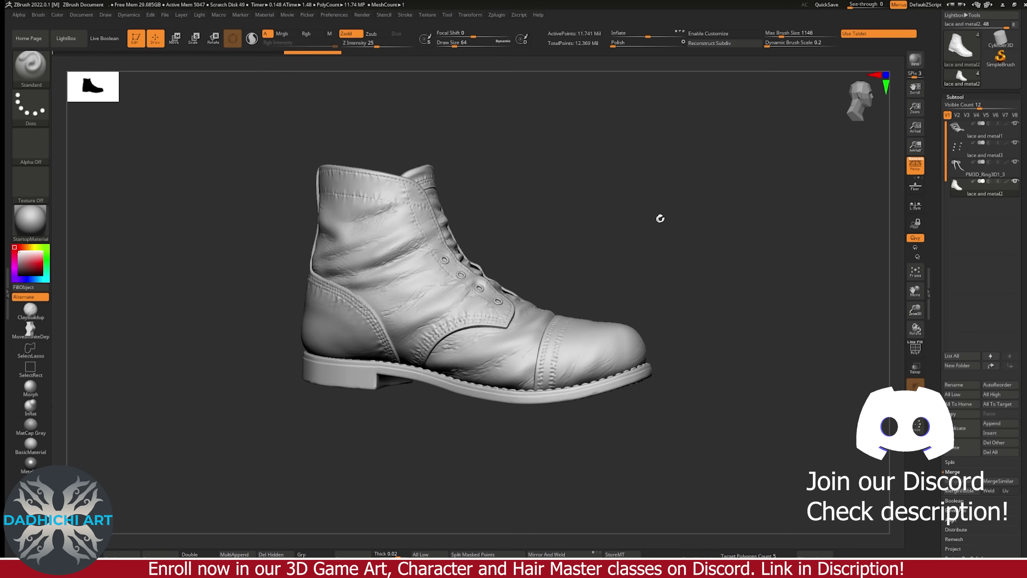
pyautogui.hotkey('shift', 'f')
pyautogui.hotkey('shift', 'f')
# - Decimate the boot with Decimation Master from about 12.4 million to about 3 million points
pyautogui.moveTo(579, 214); pyautogui.dragTo(526, 161)
pyautogui.click(497, 14)
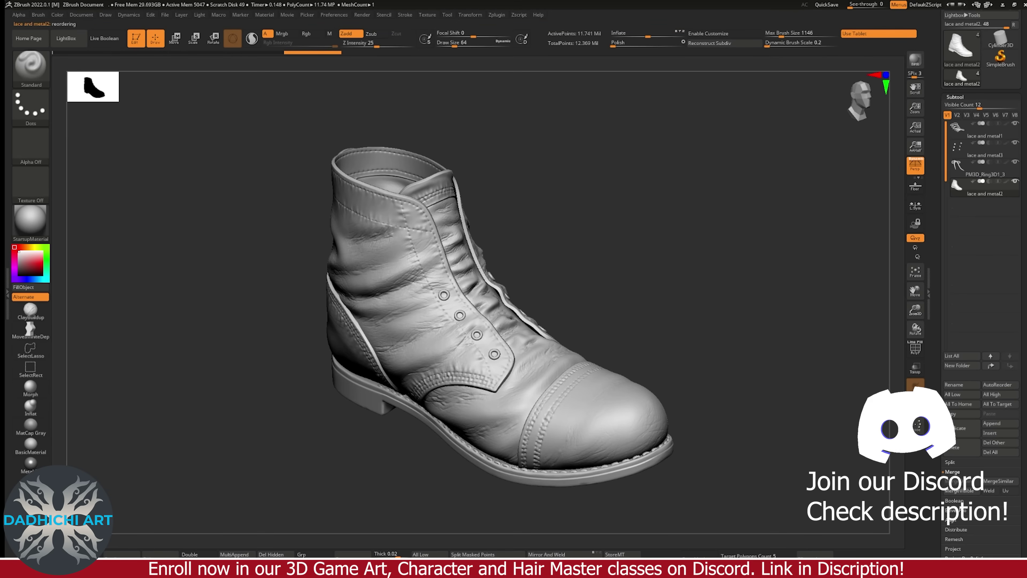
pyautogui.click(494, 16)
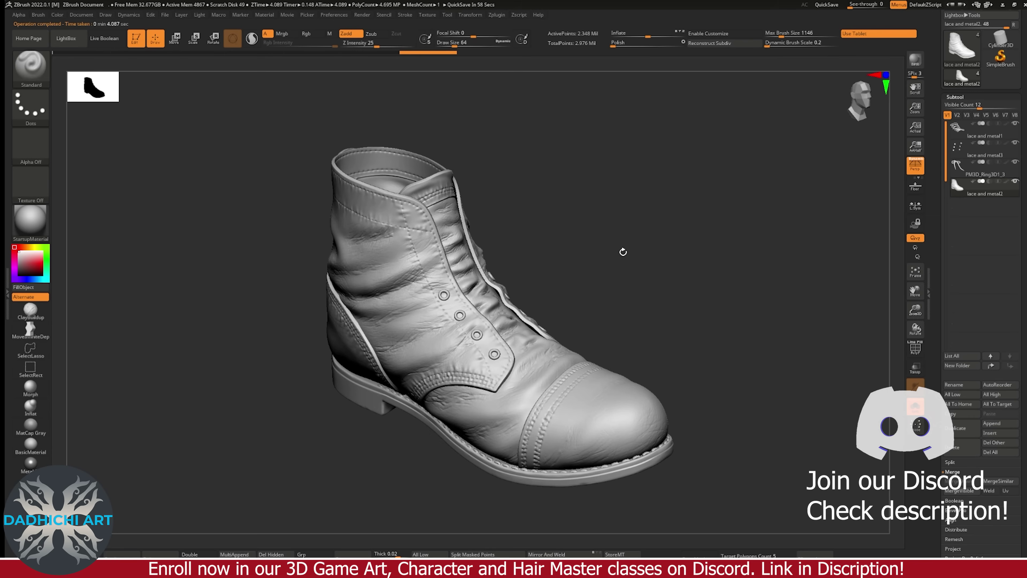
pyautogui.keyDown('ctrl'); pyautogui.moveTo(623, 242); pyautogui.dragTo(648, 220, button='right'); pyautogui.keyUp('ctrl')
# - Fill the isolated boot upper with red and the sole with blue polypaint
pyautogui.keyDown('ctrl'); pyautogui.keyDown('shift'); pyautogui.moveTo(228, 120); pyautogui.dragTo(535, 227); pyautogui.keyUp('shift'); pyautogui.keyUp('ctrl')
pyautogui.keyDown('ctrl'); pyautogui.keyDown('shift'); pyautogui.click(654, 245); pyautogui.keyUp('shift'); pyautogui.keyUp('ctrl')
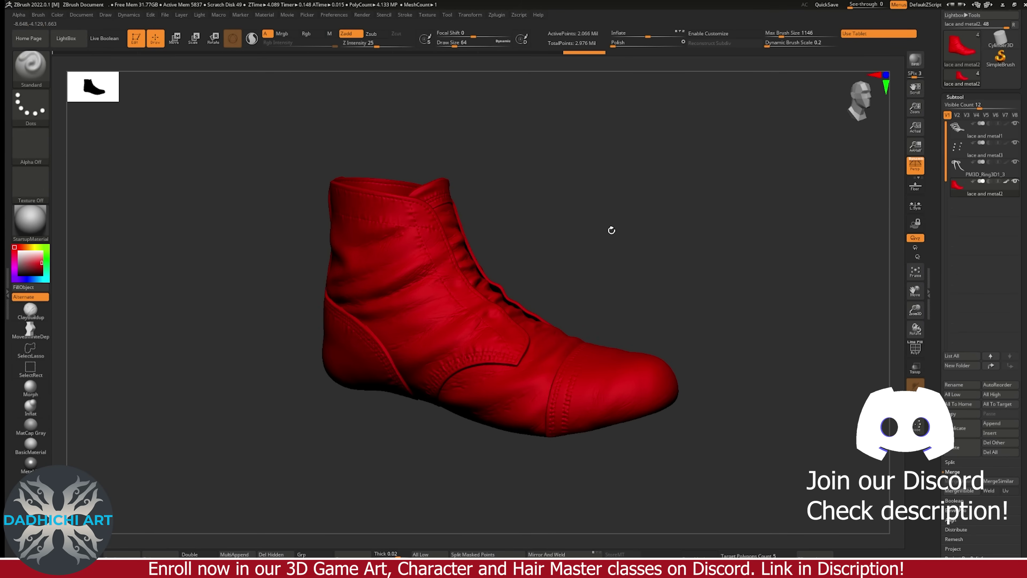
pyautogui.keyDown('ctrl'); pyautogui.keyDown('shift'); pyautogui.click(203, 363); pyautogui.keyUp('shift'); pyautogui.keyUp('ctrl')
pyautogui.keyDown('ctrl'); pyautogui.keyDown('shift'); pyautogui.click(238, 328); pyautogui.keyUp('shift'); pyautogui.keyUp('ctrl')
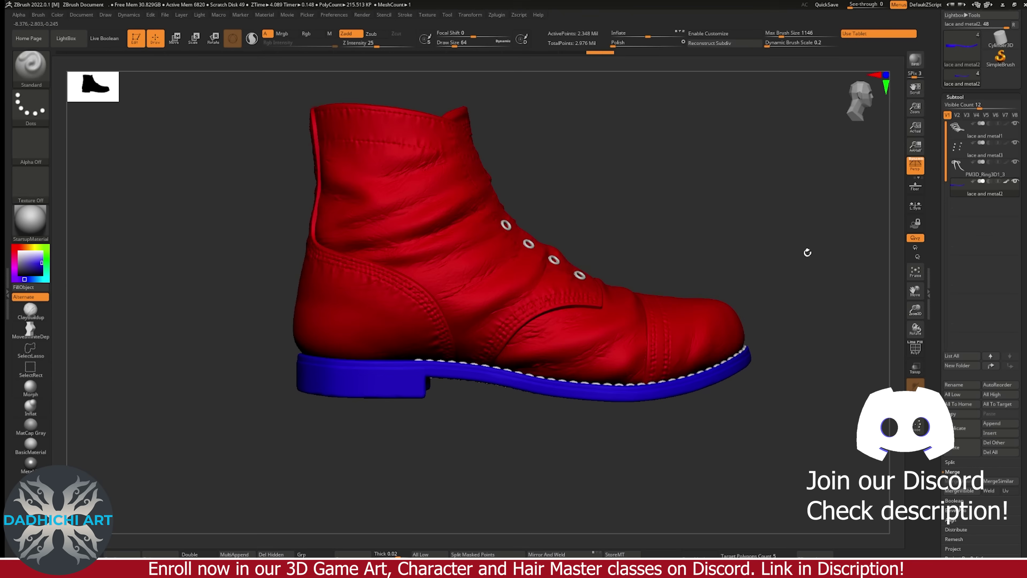
# - Isolate the eyelets and the lace and metal1 subtool for yellow and cyan fills
pyautogui.keyDown('ctrl'); pyautogui.keyDown('alt'); pyautogui.keyDown('shift'); pyautogui.click(514, 306); pyautogui.keyUp('shift'); pyautogui.keyUp('alt'); pyautogui.keyUp('ctrl')
pyautogui.keyDown('ctrl'); pyautogui.keyDown('shift'); pyautogui.moveTo(454, 243); pyautogui.dragTo(622, 360); pyautogui.keyUp('shift'); pyautogui.keyUp('ctrl')
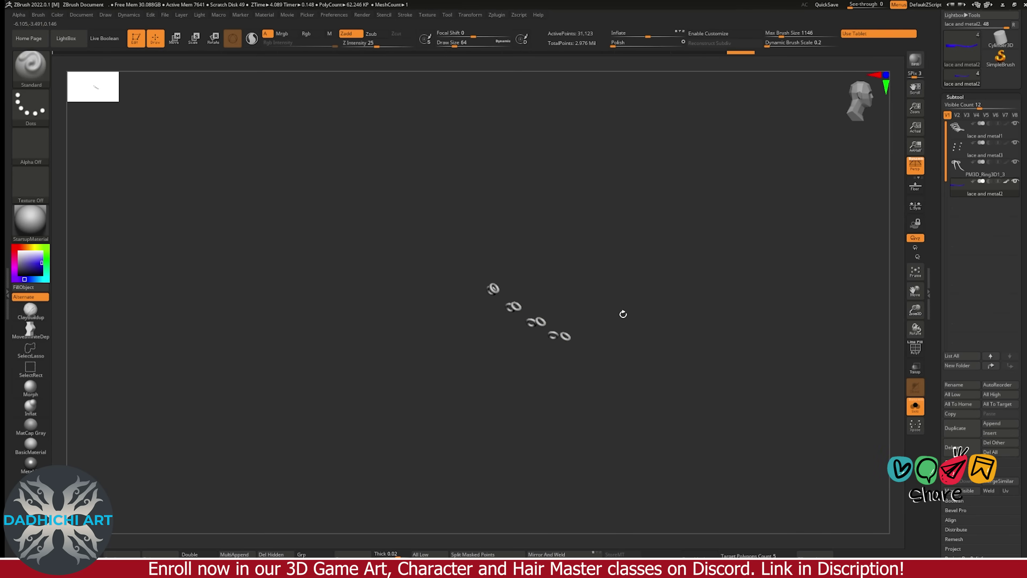
pyautogui.keyDown('ctrl'); pyautogui.keyDown('shift'); pyautogui.click(639, 251); pyautogui.keyUp('shift'); pyautogui.keyUp('ctrl')
pyautogui.click(915, 406)
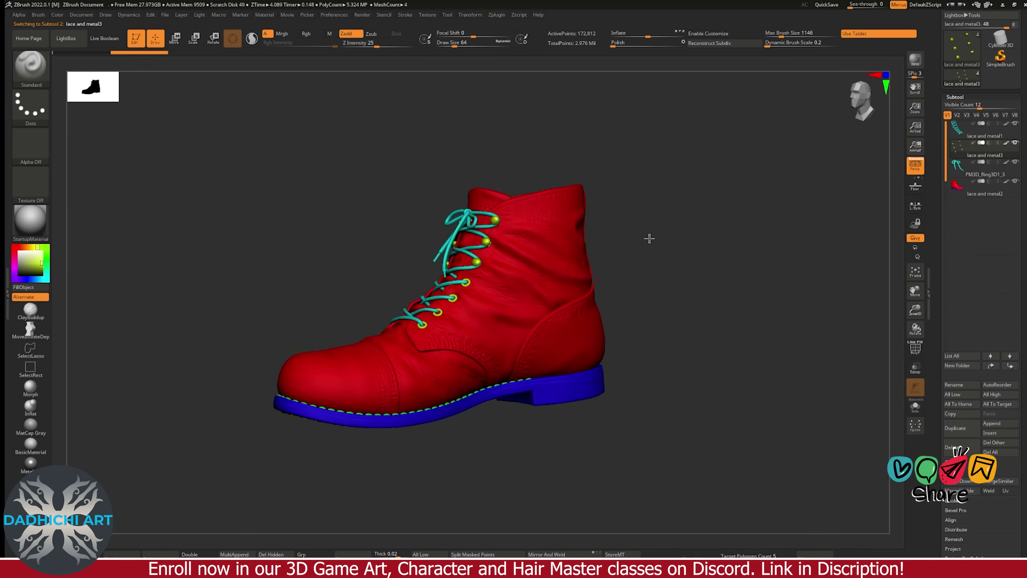
pyautogui.moveTo(649, 237)
pyautogui.mouseDown()
pyautogui.moveTo(662, 229)
pyautogui.moveTo(702, 239)
pyautogui.moveTo(649, 238)
pyautogui.mouseUp()
# - Rename the subtools to the Maya mesh names with a _high suffix, e.g. shoes_knot_high
pyautogui.hotkey('alt', 'Tab')
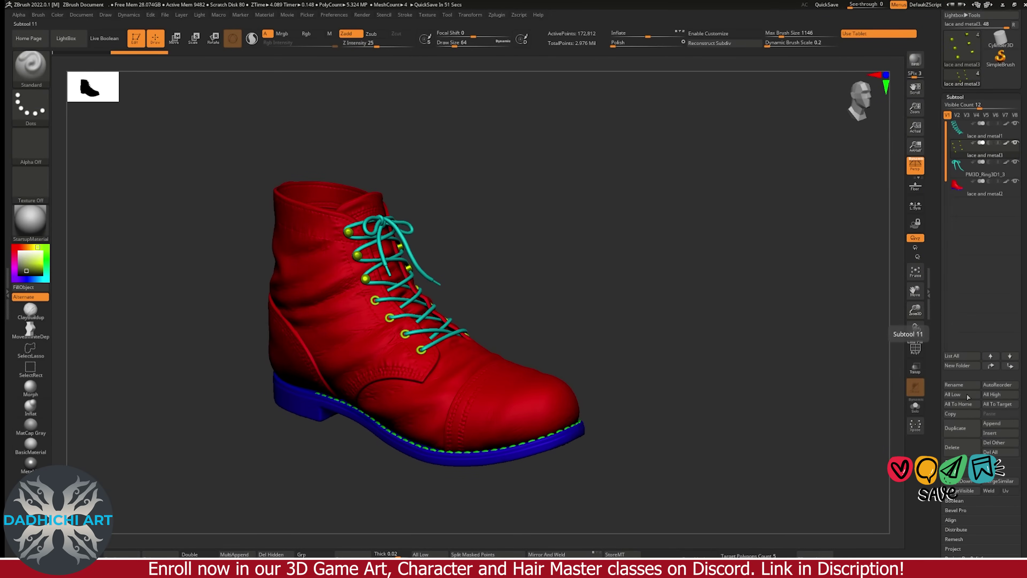
pyautogui.press('Return')
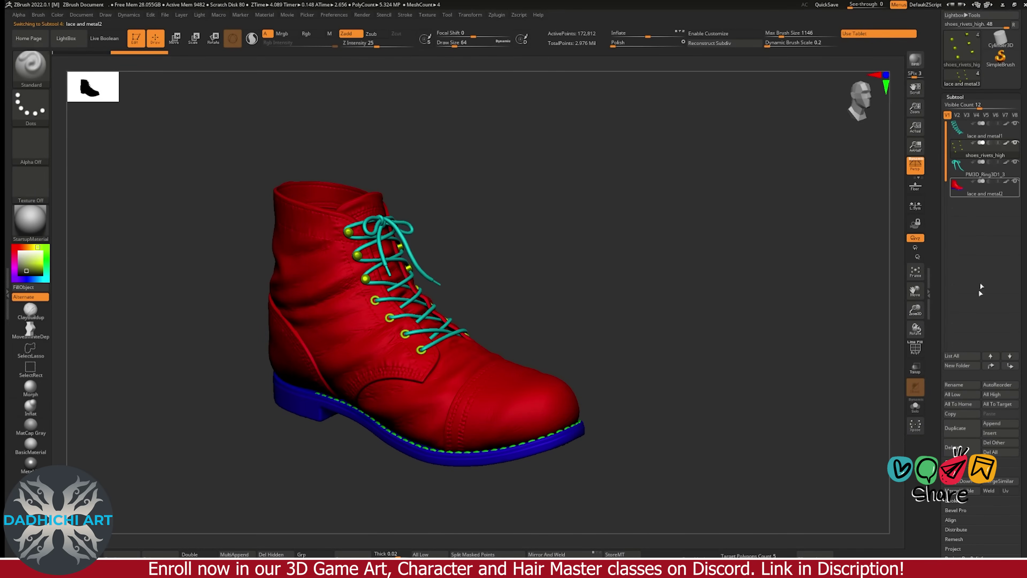
pyautogui.click(956, 385)
pyautogui.write('shoes_base_low')
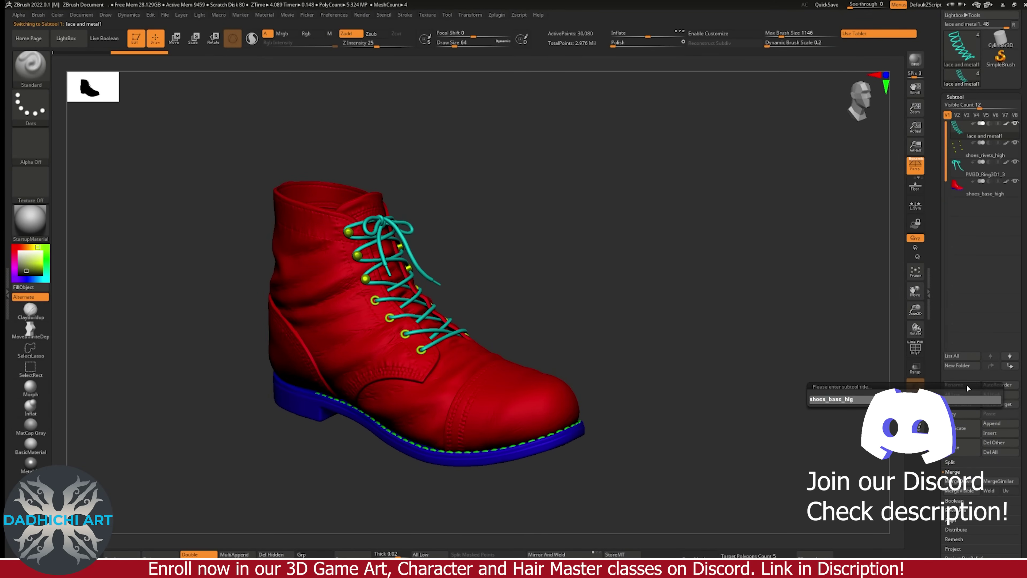
pyautogui.click(981, 150)
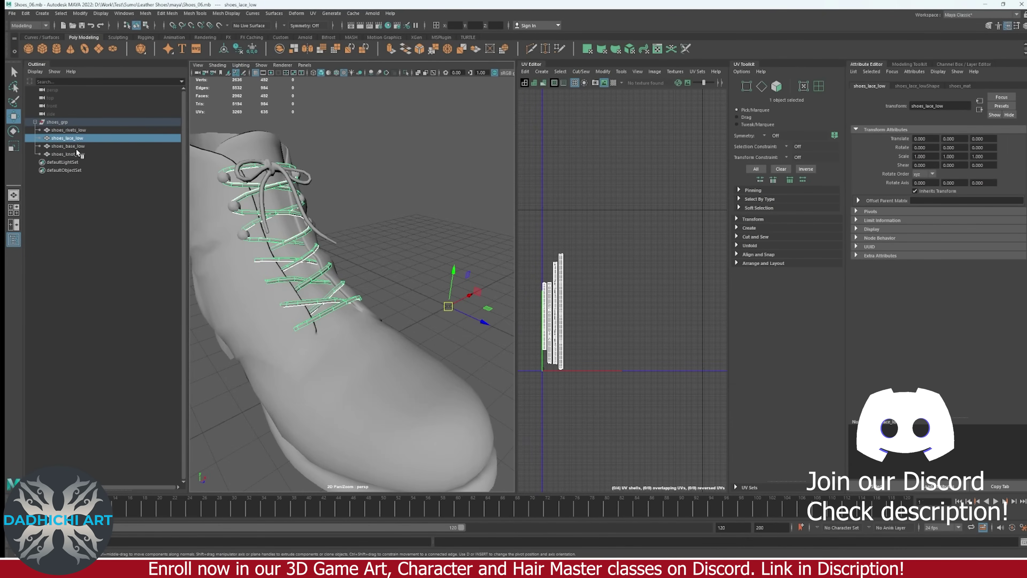
pyautogui.keyDown('ctrl'); pyautogui.click(80, 155); pyautogui.keyUp('ctrl')
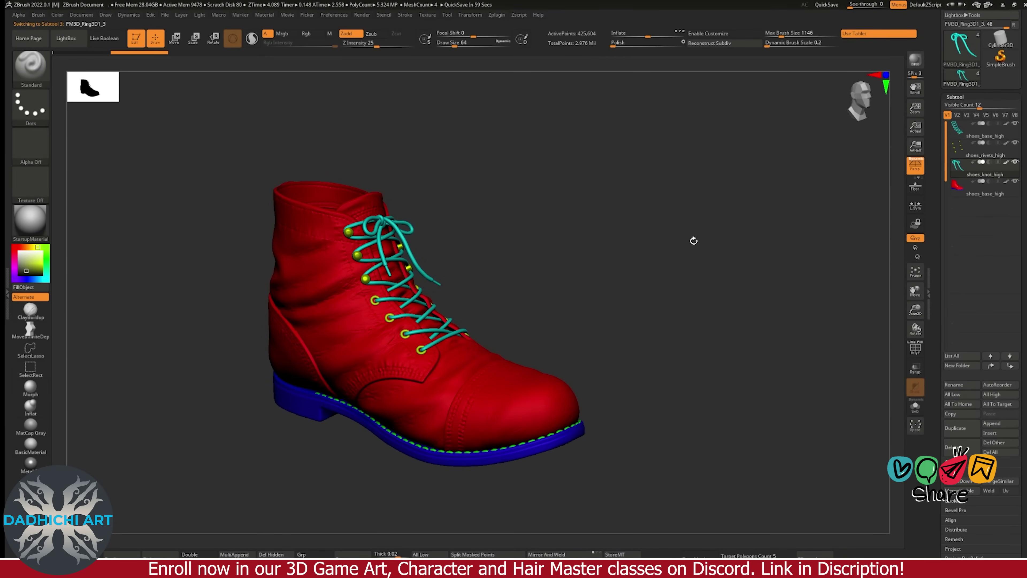
# - Export the high-poly boot, starting from shoes_base_high, as an FBX file
pyautogui.click(974, 134)
pyautogui.scroll(2, 986, 102)
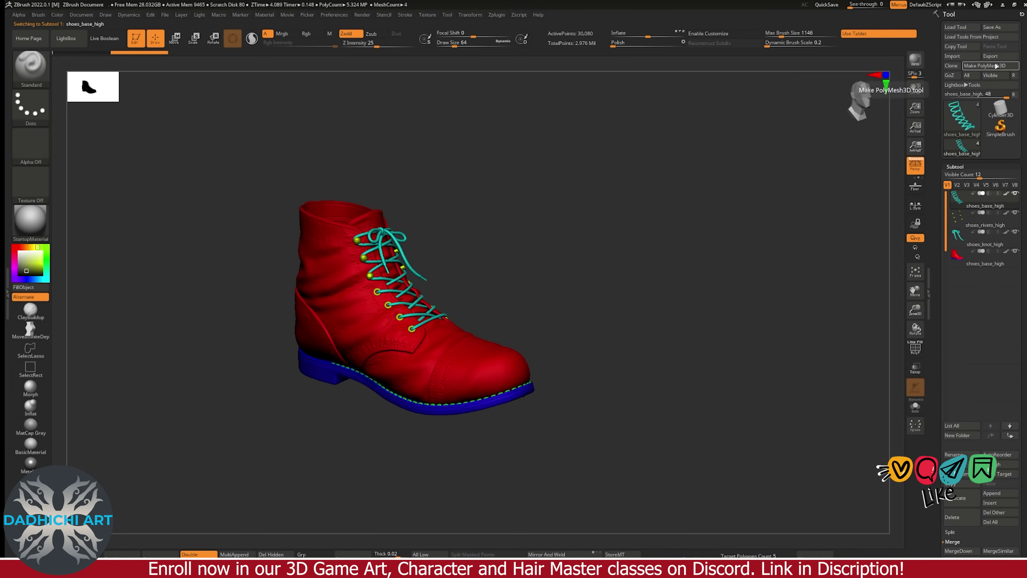
pyautogui.click(786, 368)
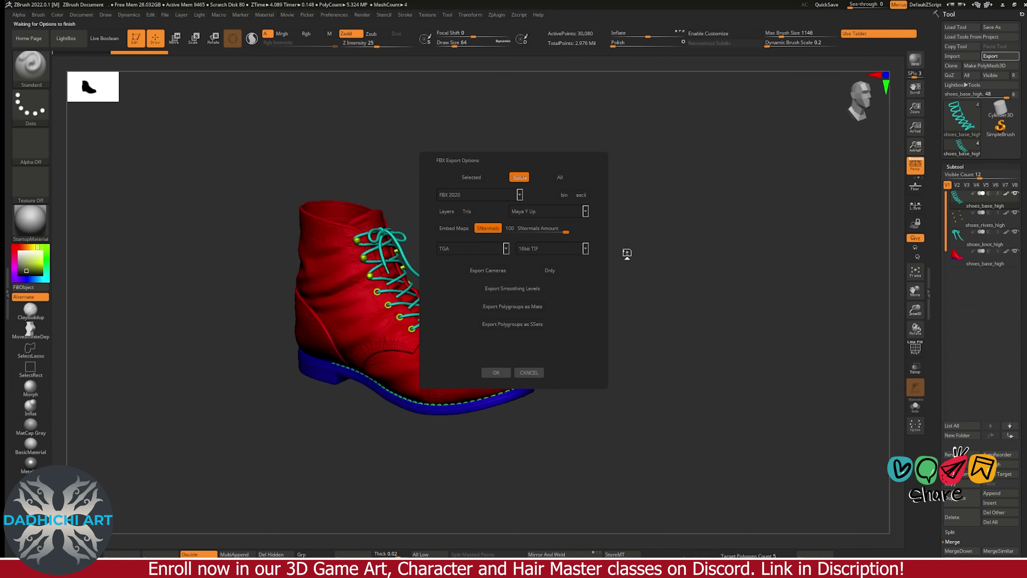
pyautogui.click(495, 372)
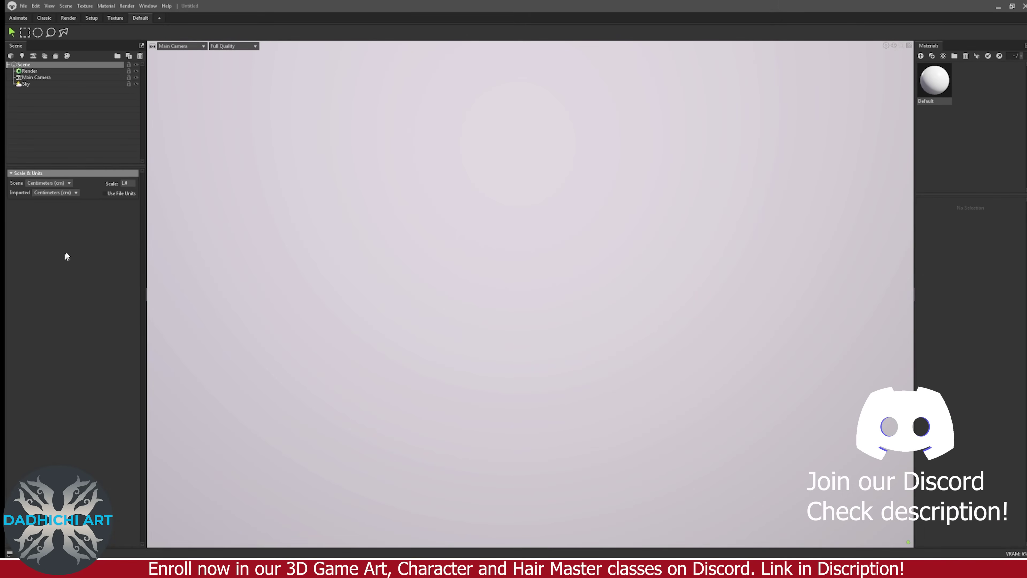
# - Create a new bake project and load the boot's high and low meshes
pyautogui.click(56, 56)
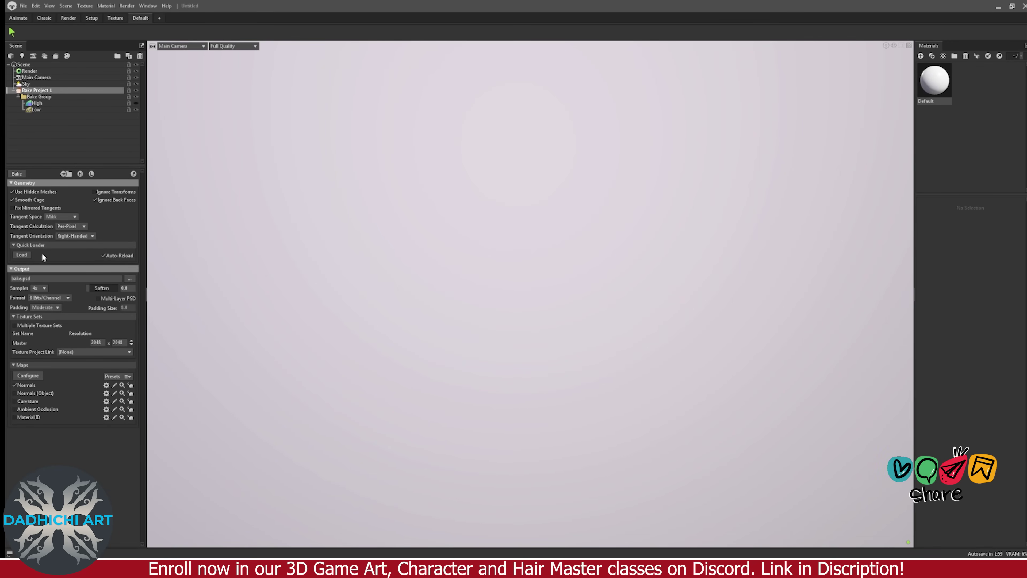
pyautogui.click(24, 256)
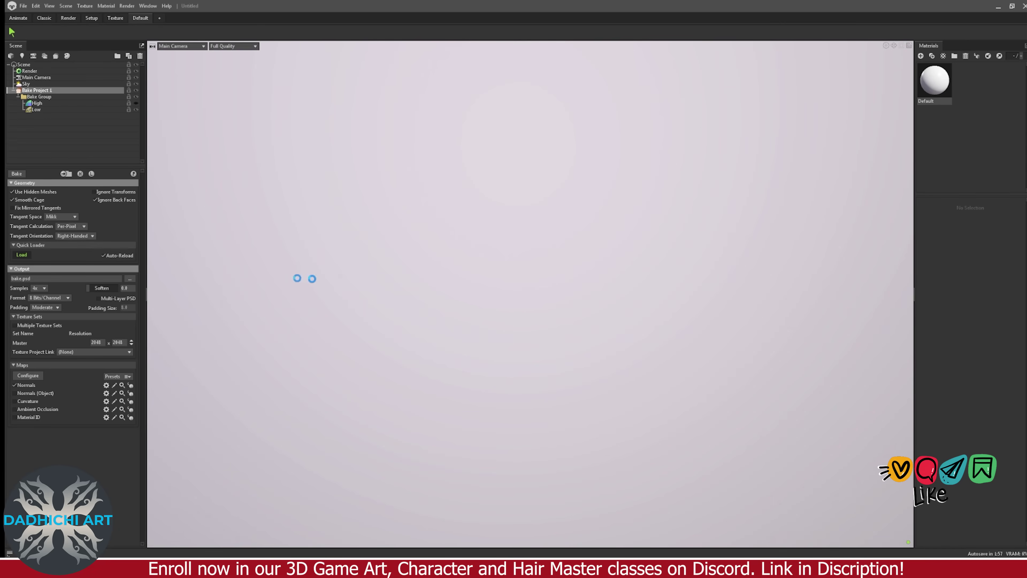
pyautogui.moveTo(629, 213); pyautogui.dragTo(476, 223)
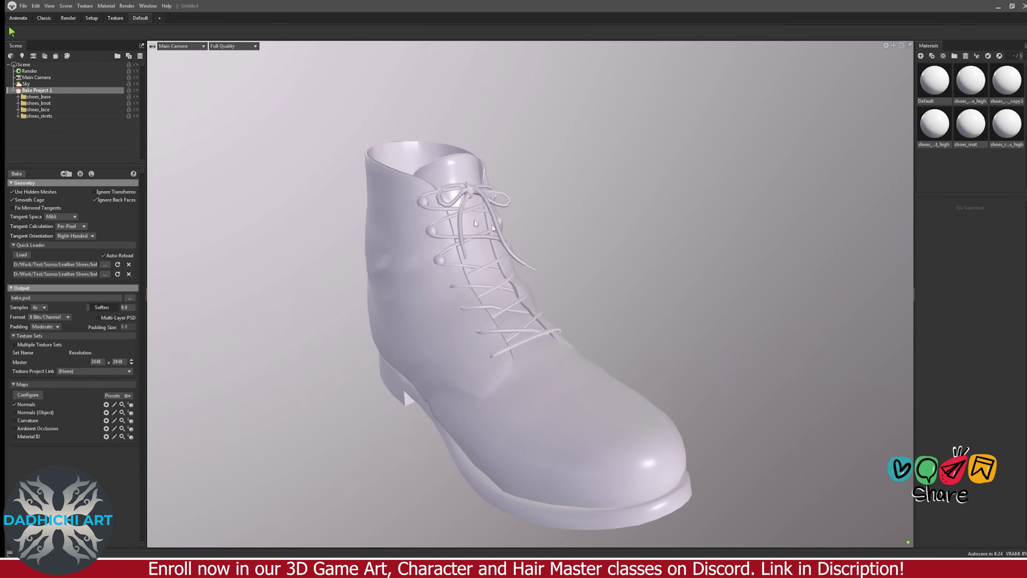
pyautogui.moveTo(563, 247); pyautogui.dragTo(560, 298)
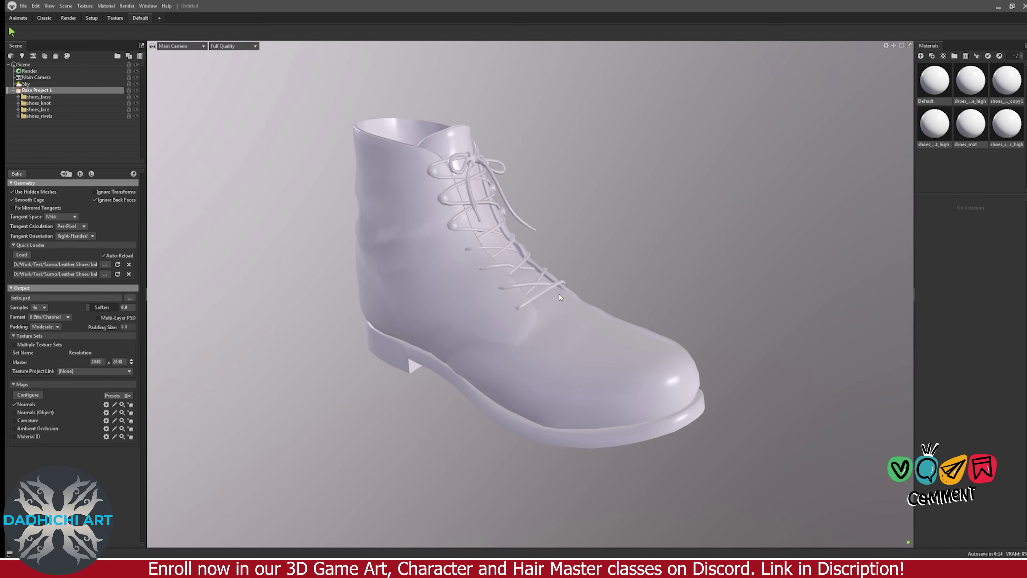
# - Add Convexity, Cavity, Ambient Occlusion and Vertex Color to the bake maps and start baking
pyautogui.click(27, 394)
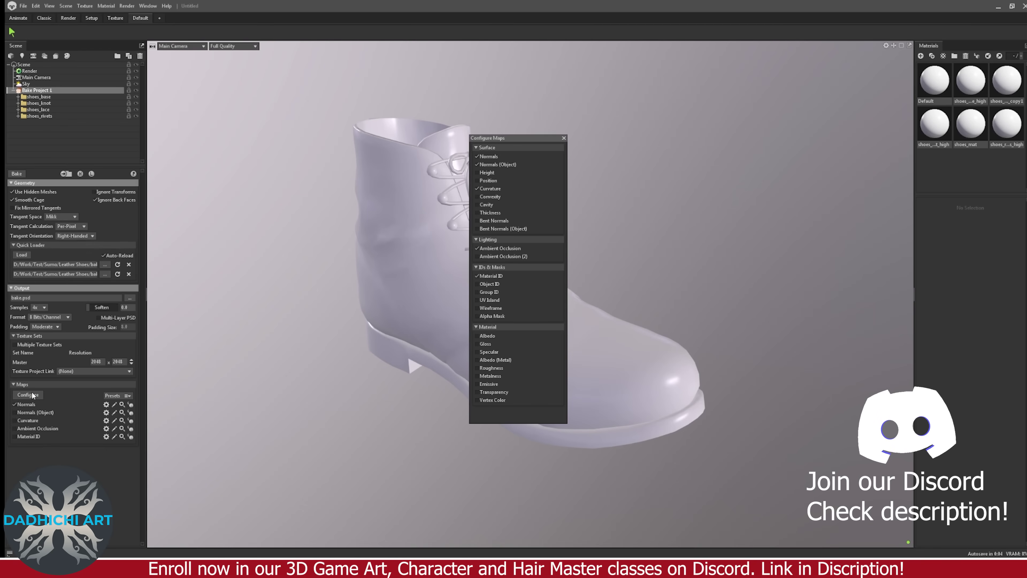
pyautogui.click(477, 197)
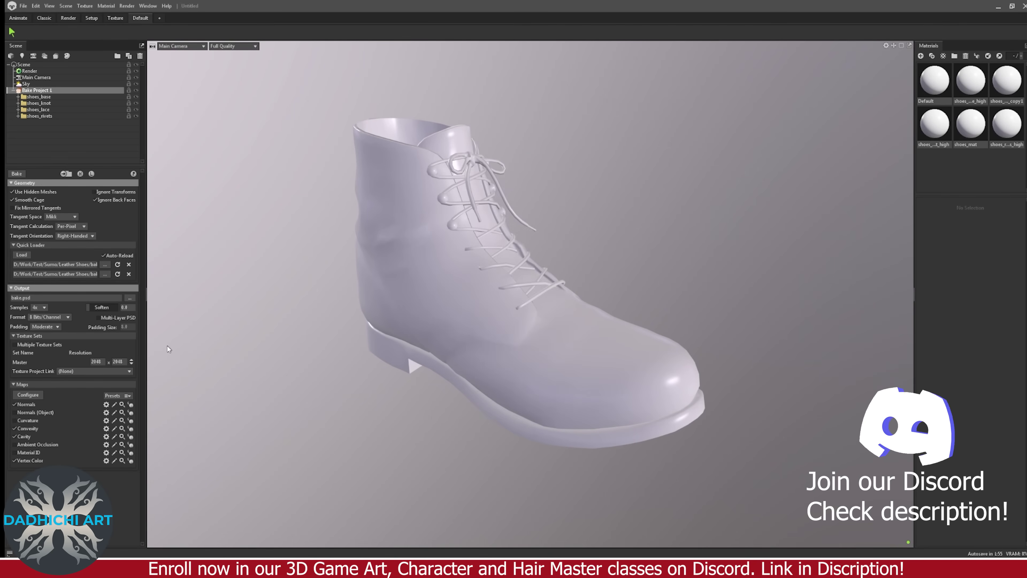
pyautogui.click(16, 173)
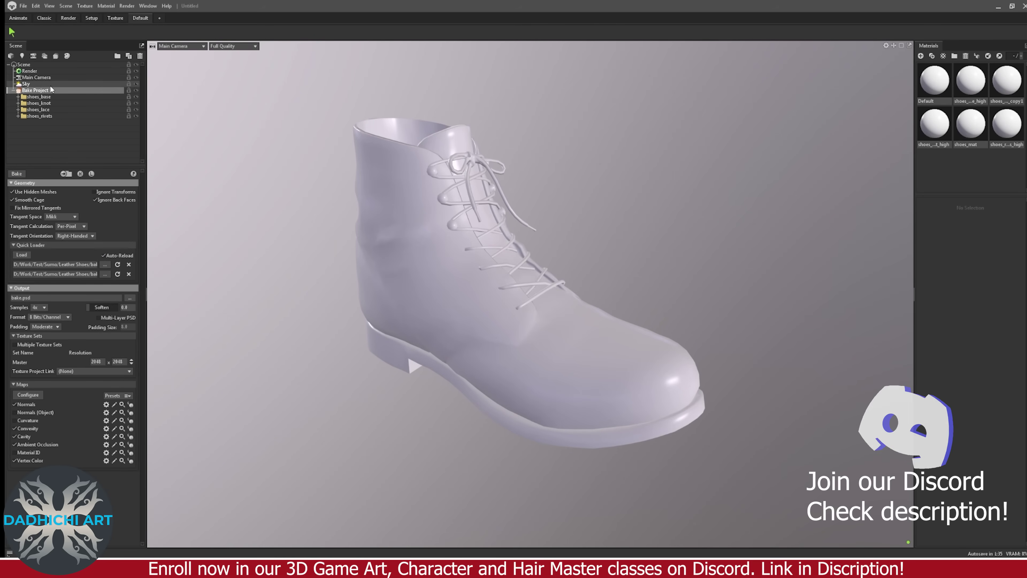
# - Set the bake output to PNG files saved in the maps folder
pyautogui.click(129, 297)
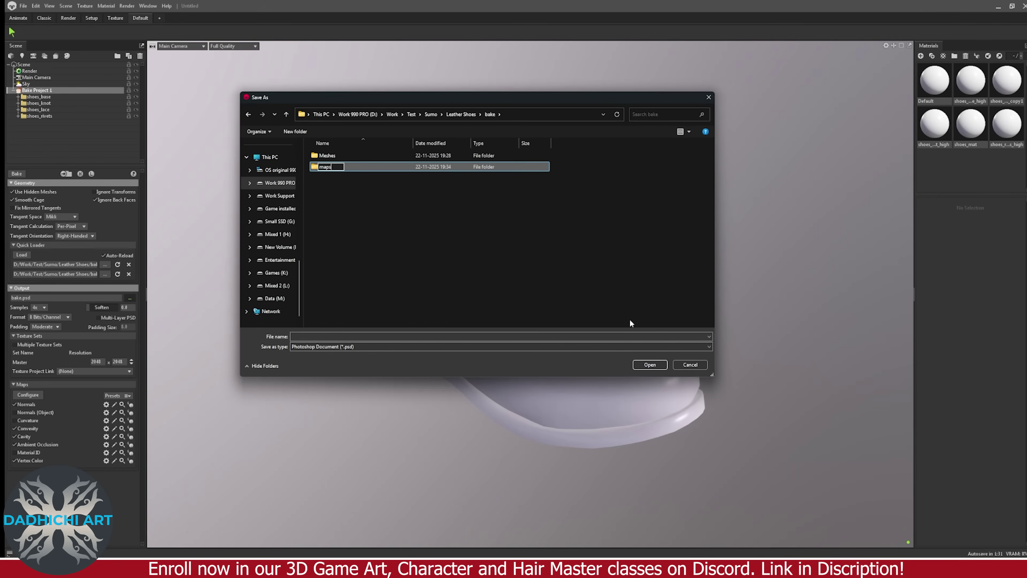
pyautogui.click(500, 346)
pyautogui.click(342, 367)
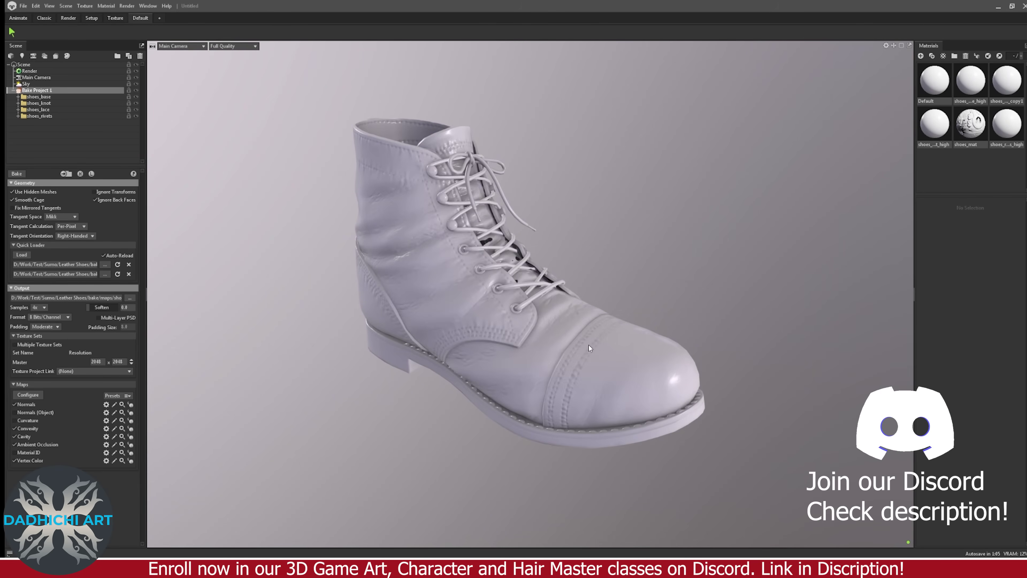
# - Preview the baked Vertex Color map, then expand shoes_lace and rename its shoes_base_high mesh
pyautogui.moveTo(589, 345); pyautogui.dragTo(424, 270)
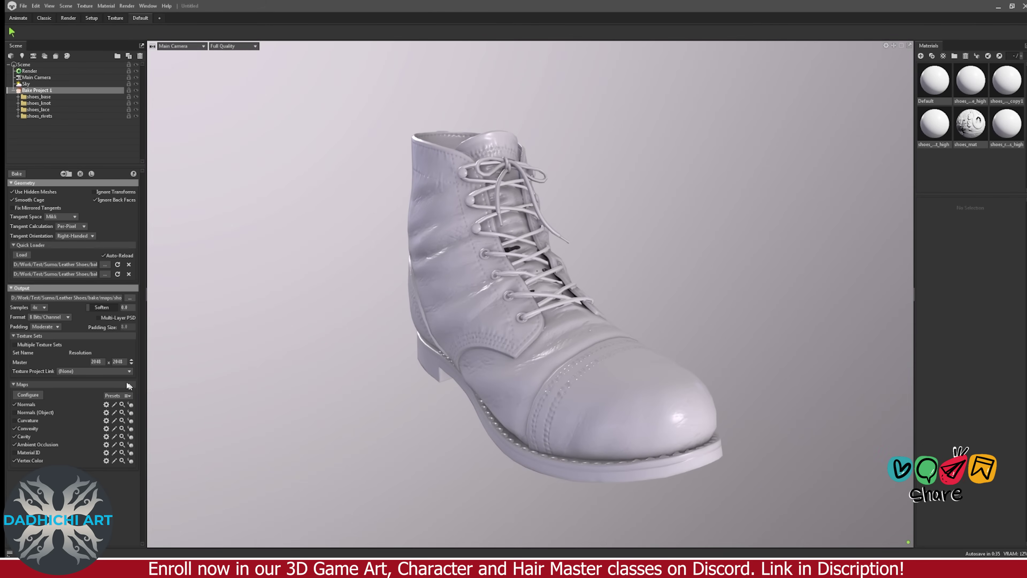
pyautogui.click(131, 461)
pyautogui.moveTo(526, 284); pyautogui.dragTo(444, 263)
pyautogui.click(18, 110)
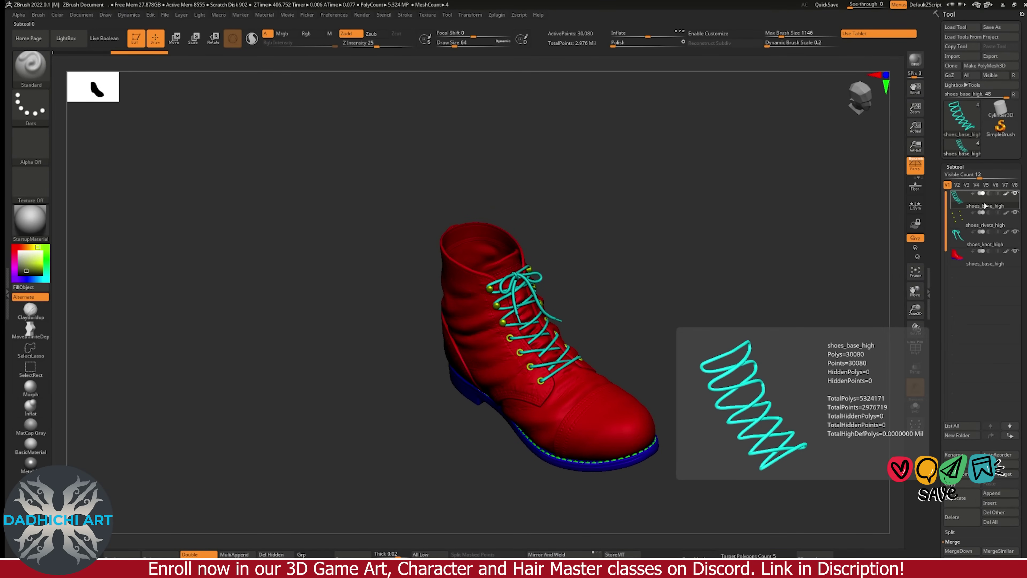
pyautogui.click(951, 453)
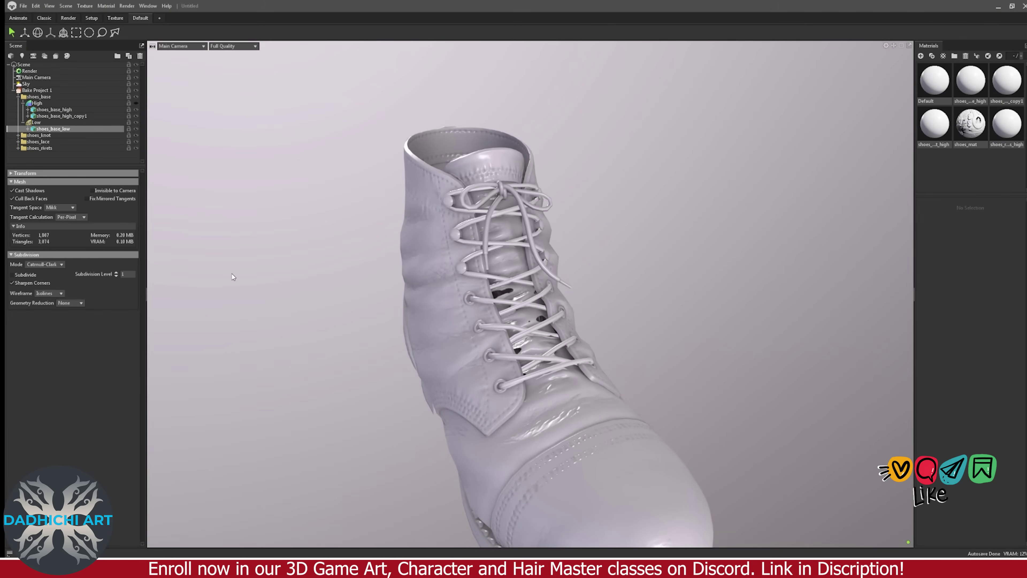
# - Select the lace low-poly mesh in shoes_lace and show its cage over the boot
pyautogui.click(34, 141)
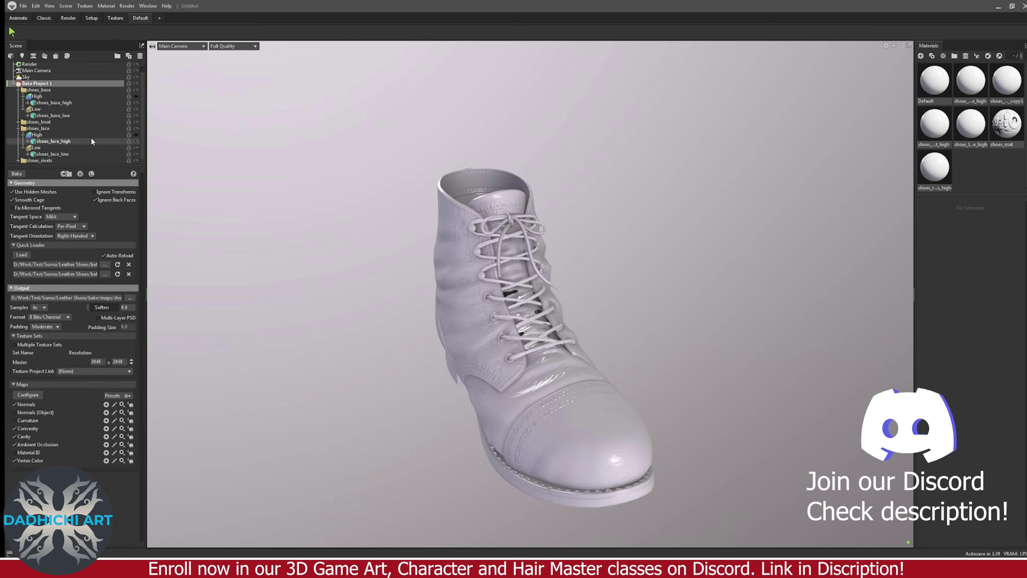
pyautogui.scroll(5, 512, 330)
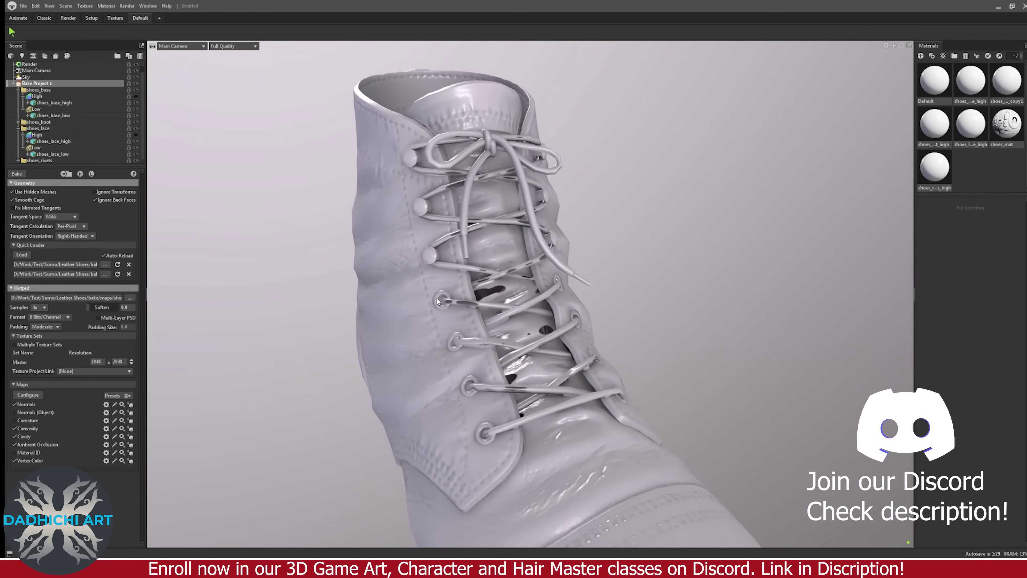
pyautogui.click(67, 148)
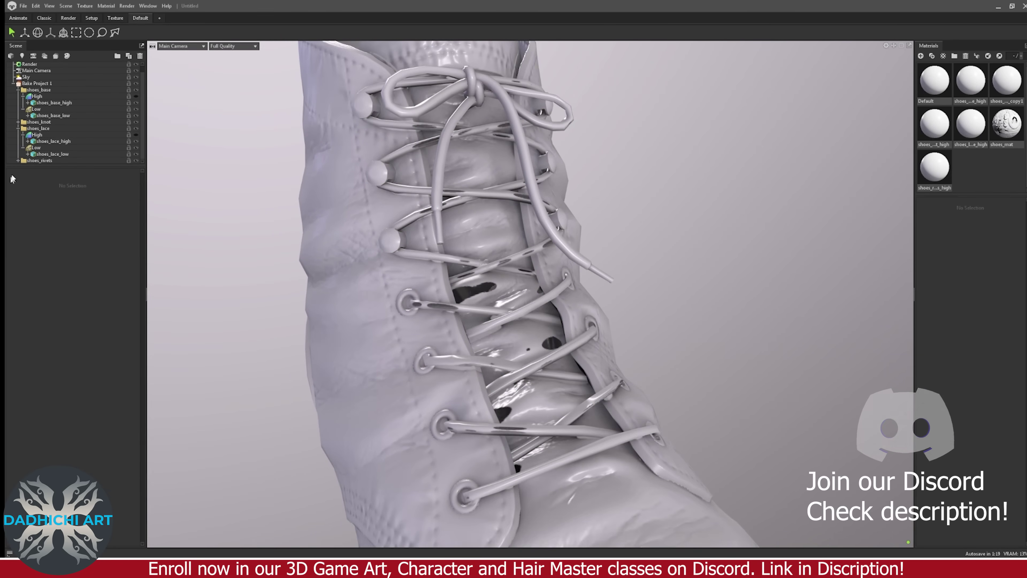
pyautogui.click(52, 116)
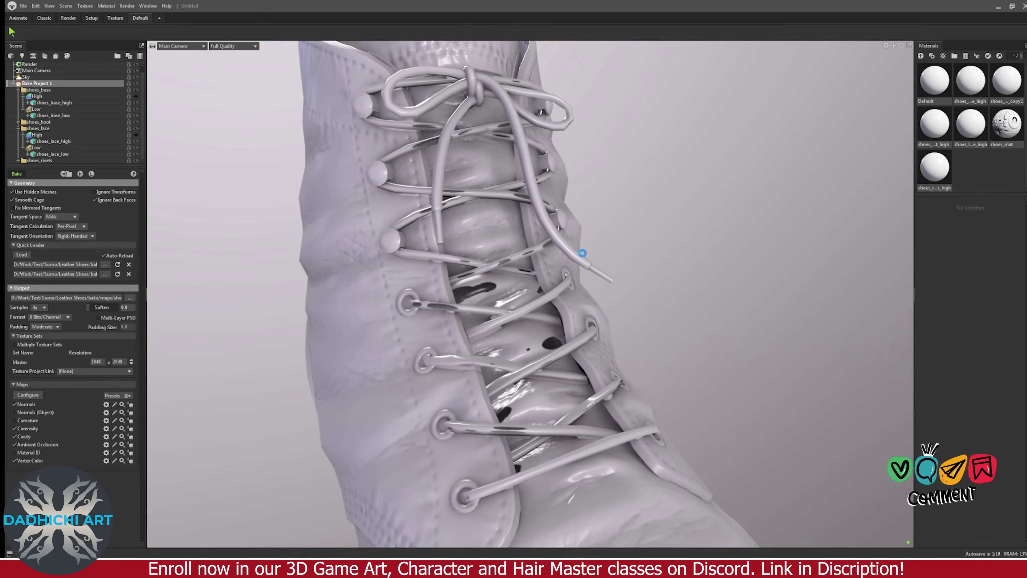
pyautogui.moveTo(505, 270); pyautogui.dragTo(449, 260)
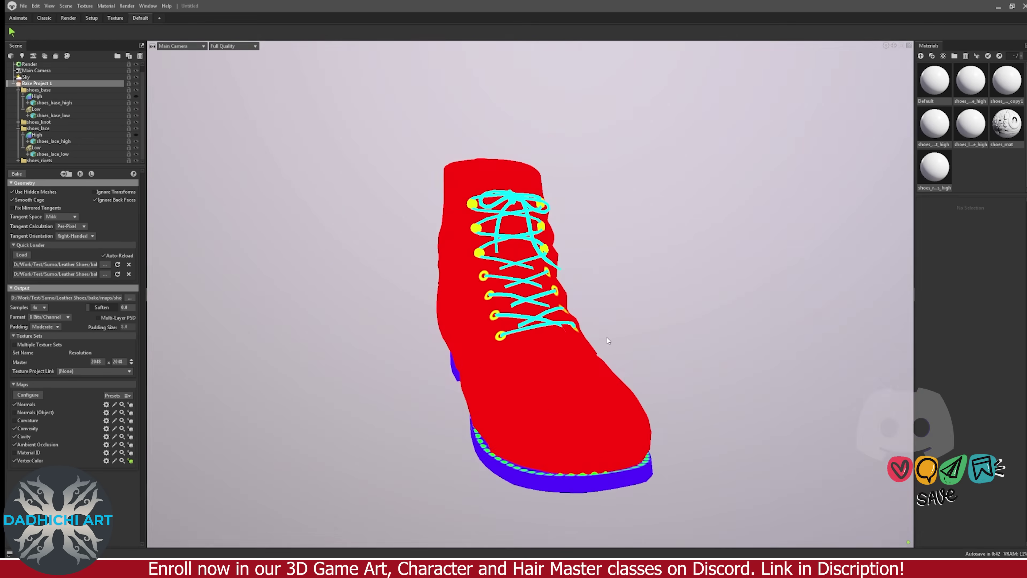
# - Preview the baked Convexity map and orbit the boot to inspect its detail
pyautogui.moveTo(606, 337); pyautogui.dragTo(564, 355)
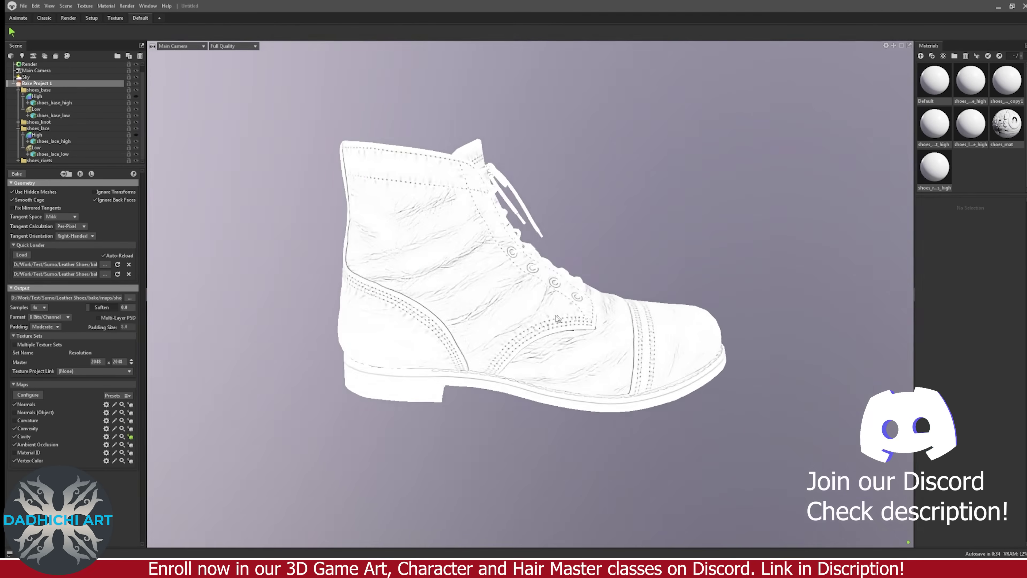
pyautogui.moveTo(565, 355); pyautogui.dragTo(444, 262)
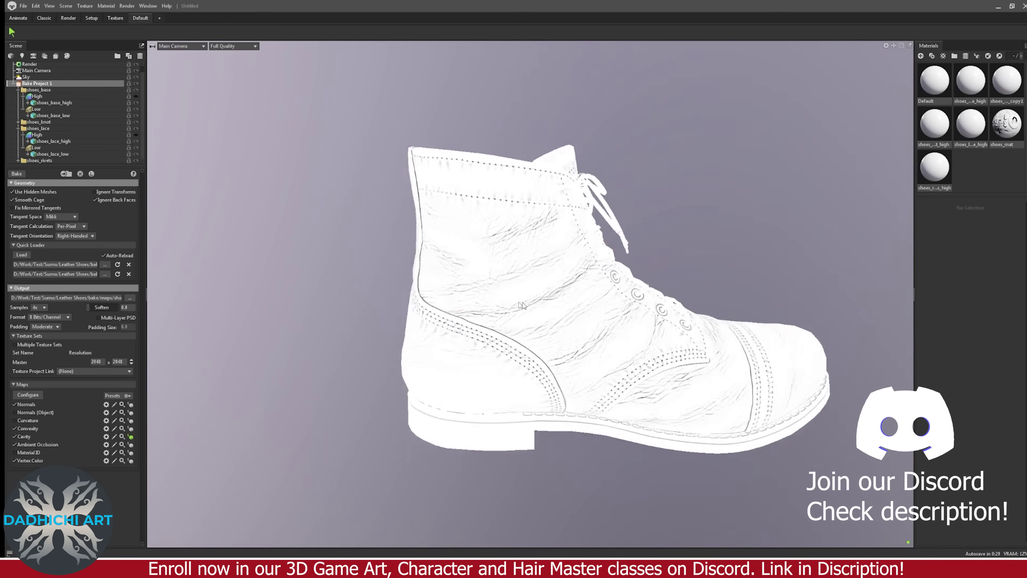
pyautogui.click(131, 429)
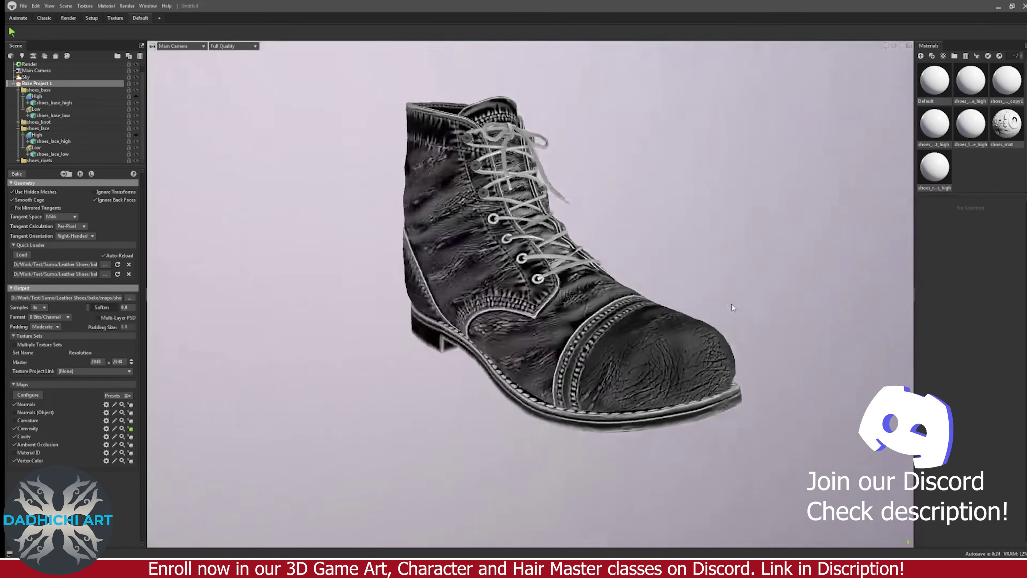
pyautogui.moveTo(364, 323); pyautogui.dragTo(207, 385)
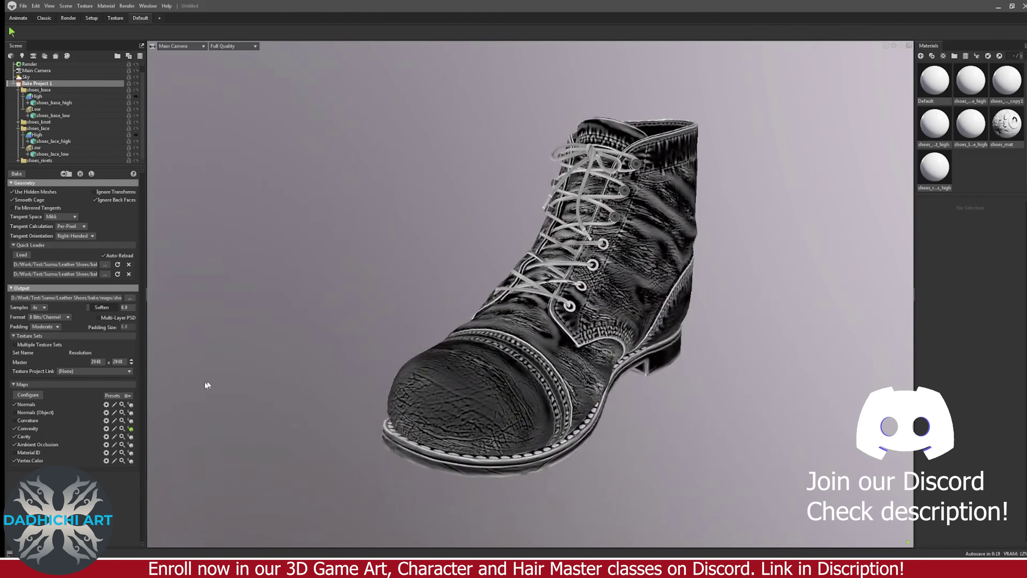
pyautogui.moveTo(563, 320); pyautogui.dragTo(607, 343)
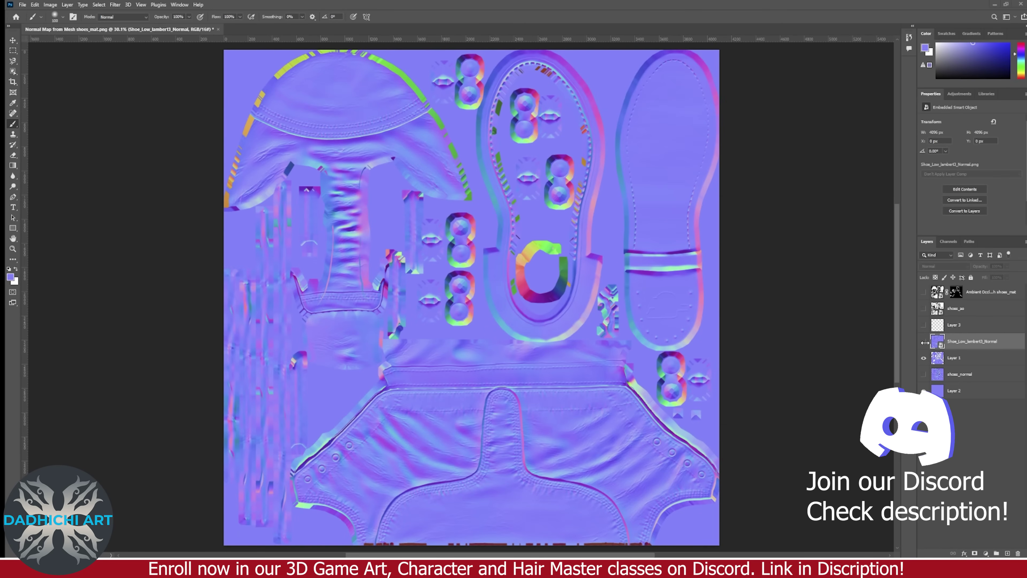
# - Move Shoe_Low_lambert3_Normal above Layer 1 and give it a black layer mask
pyautogui.scroll(5, 473, 295)
pyautogui.moveTo(925, 342); pyautogui.dragTo(970, 341)
pyautogui.keyDown('alt'); pyautogui.click(974, 552); pyautogui.keyUp('alt')
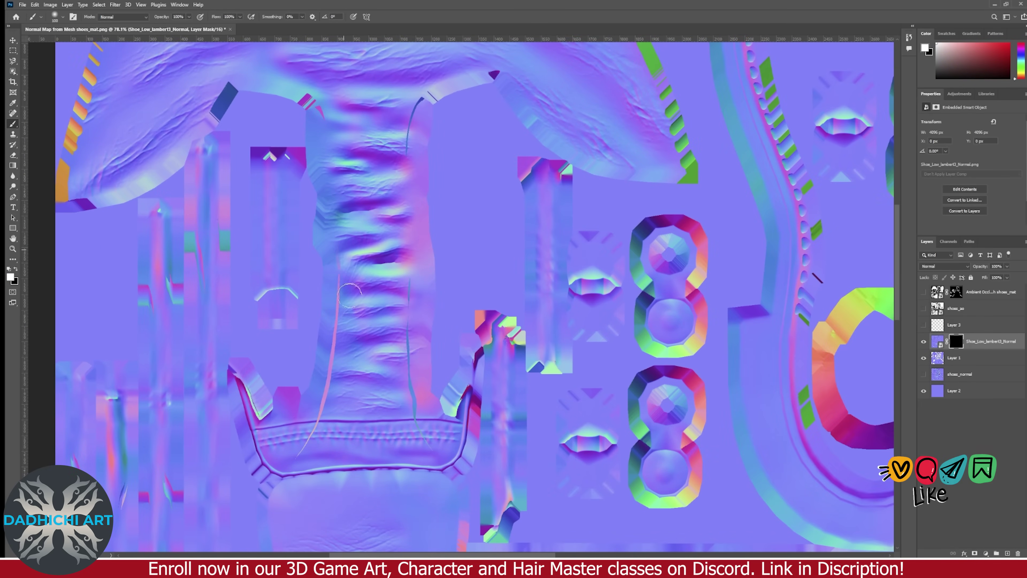
pyautogui.scroll(-10, 488, 308)
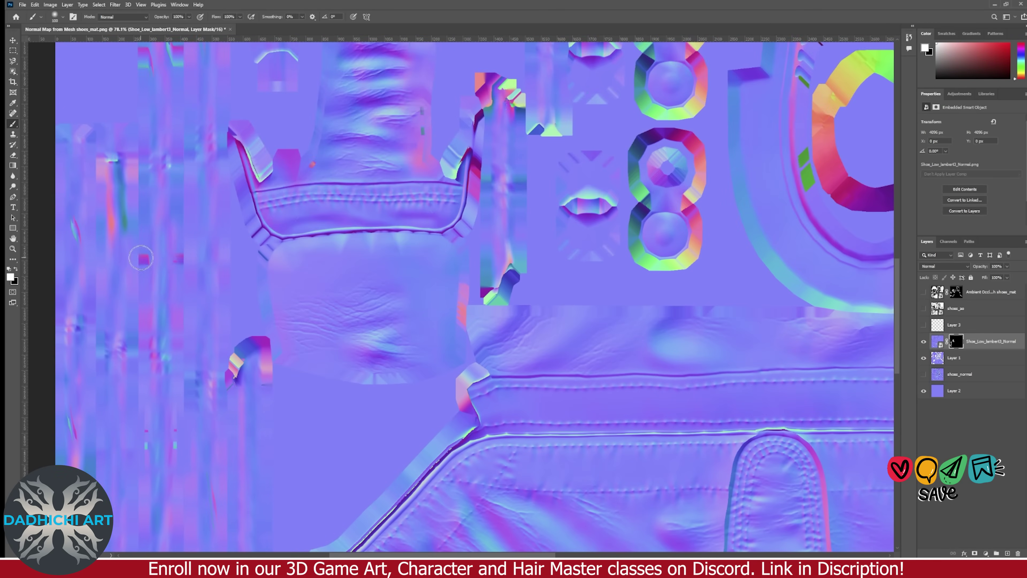
pyautogui.scroll(5, 500, 92)
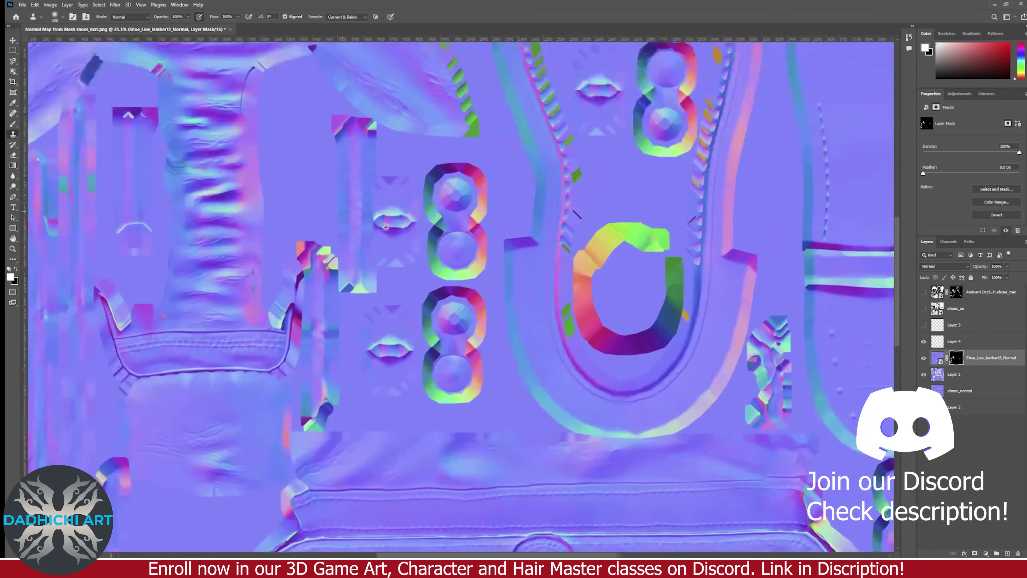
pyautogui.keyDown('alt'); pyautogui.scroll(-6, 461, 295); pyautogui.keyUp('alt')
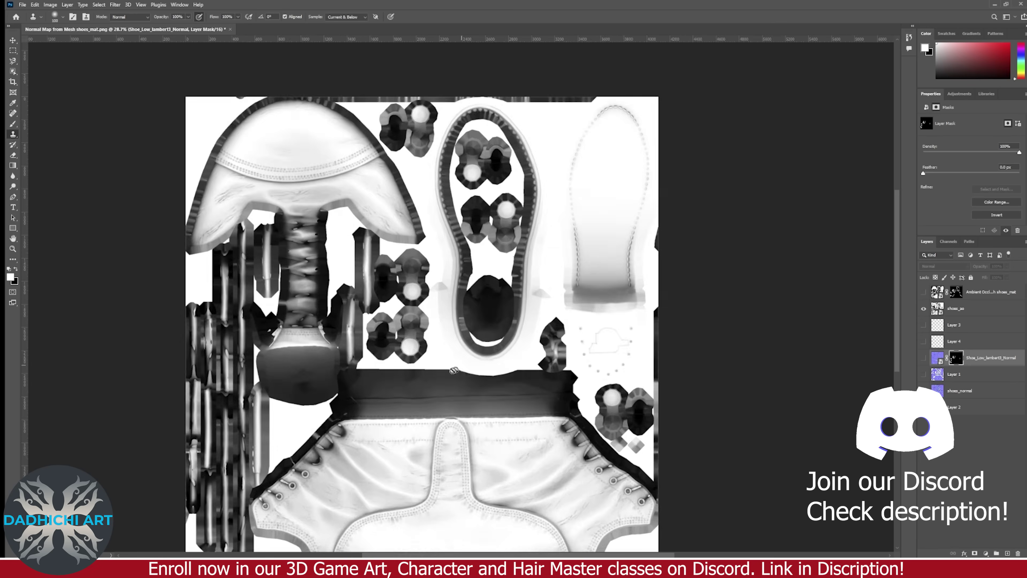
pyautogui.keyDown('alt'); pyautogui.scroll(3, 454, 370); pyautogui.keyUp('alt')
pyautogui.keyDown('alt'); pyautogui.scroll(-5, 457, 323); pyautogui.keyUp('alt')
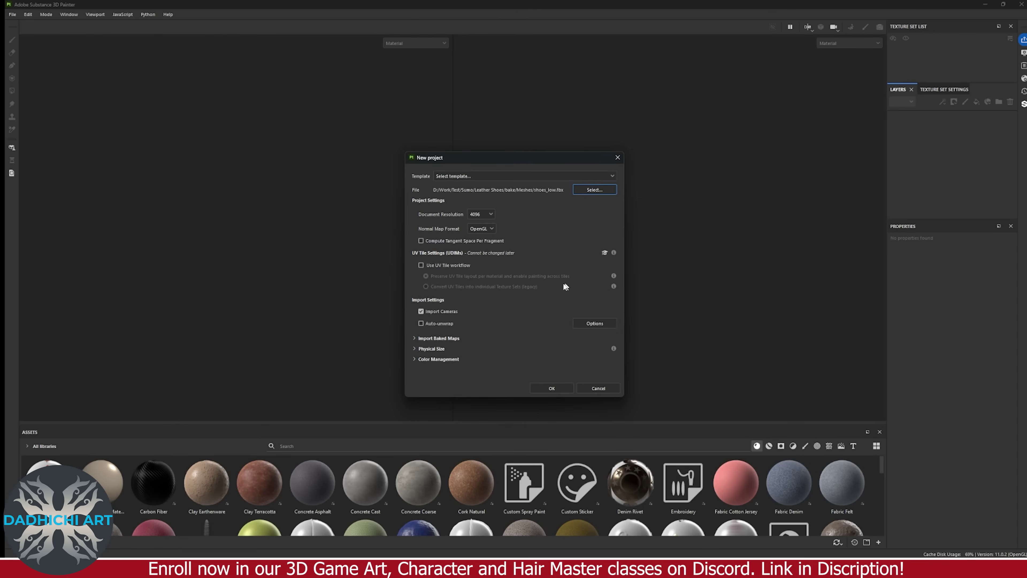
# - Create the shoe project, import the five shoe textures and assign shoe_id as the ID mesh map
pyautogui.click(552, 388)
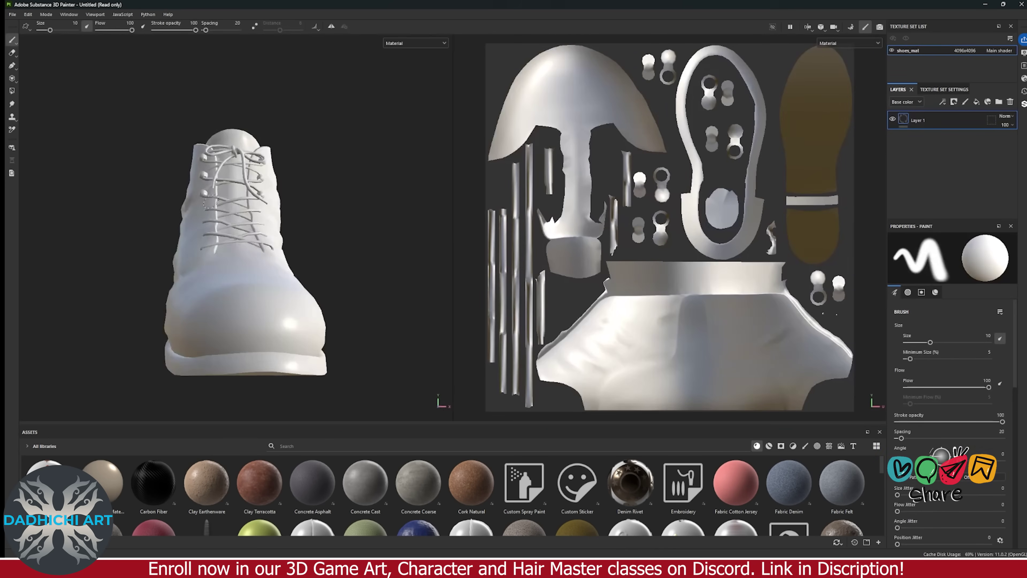
pyautogui.keyDown('alt'); pyautogui.moveTo(366, 294); pyautogui.dragTo(342, 211); pyautogui.keyUp('alt')
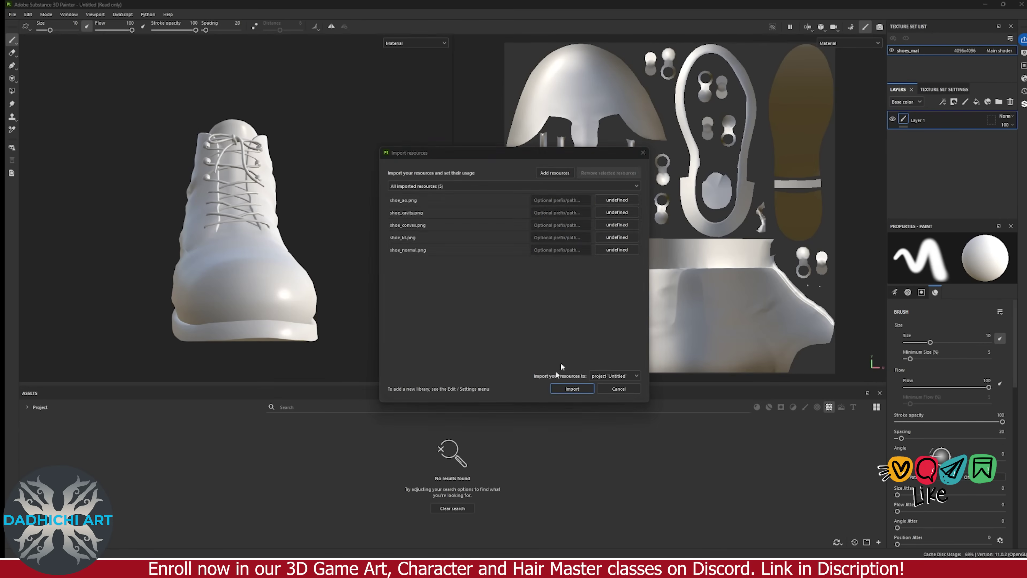
pyautogui.click(578, 389)
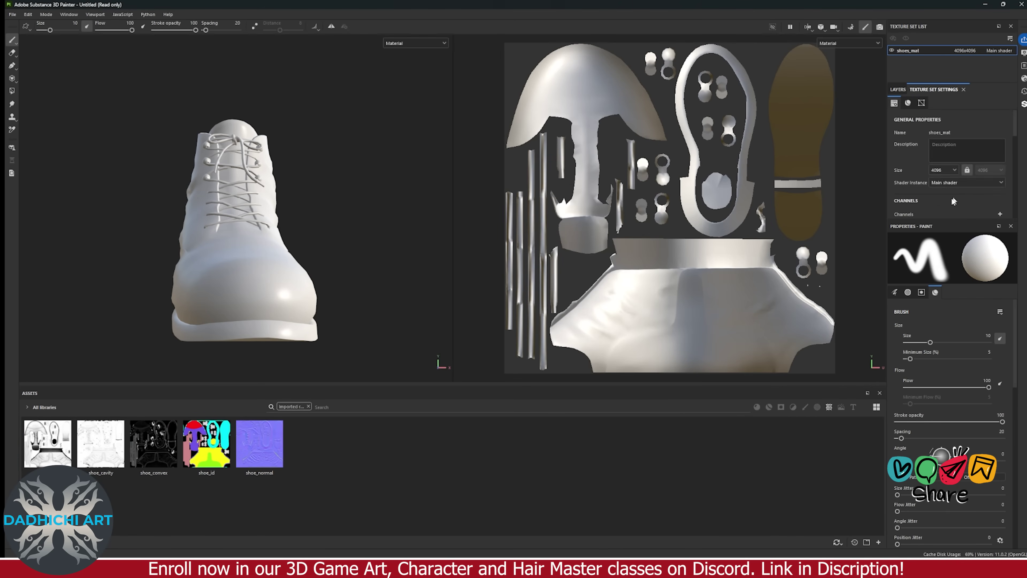
pyautogui.scroll(-5, 958, 227)
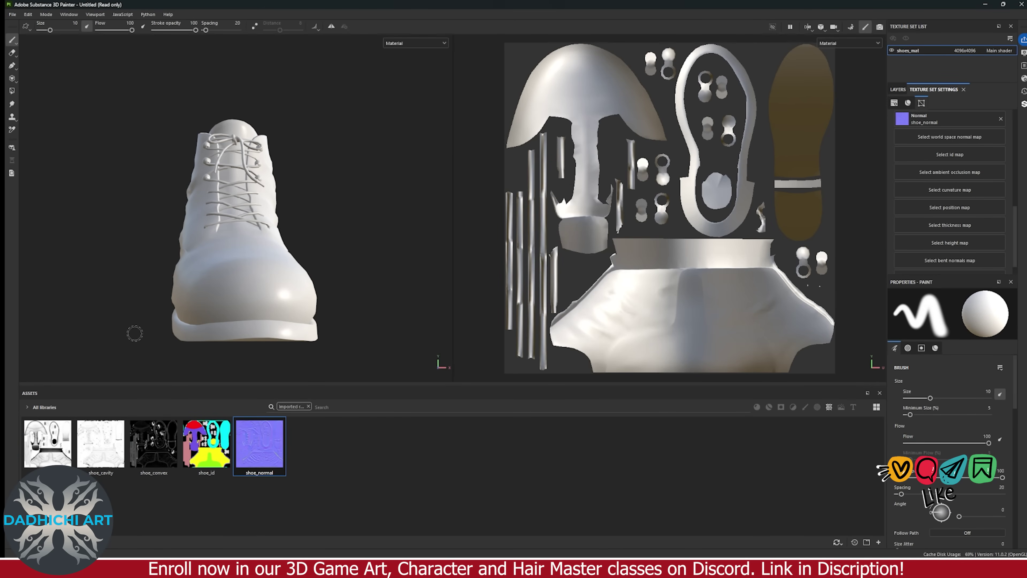
pyautogui.moveTo(206, 443); pyautogui.dragTo(949, 154)
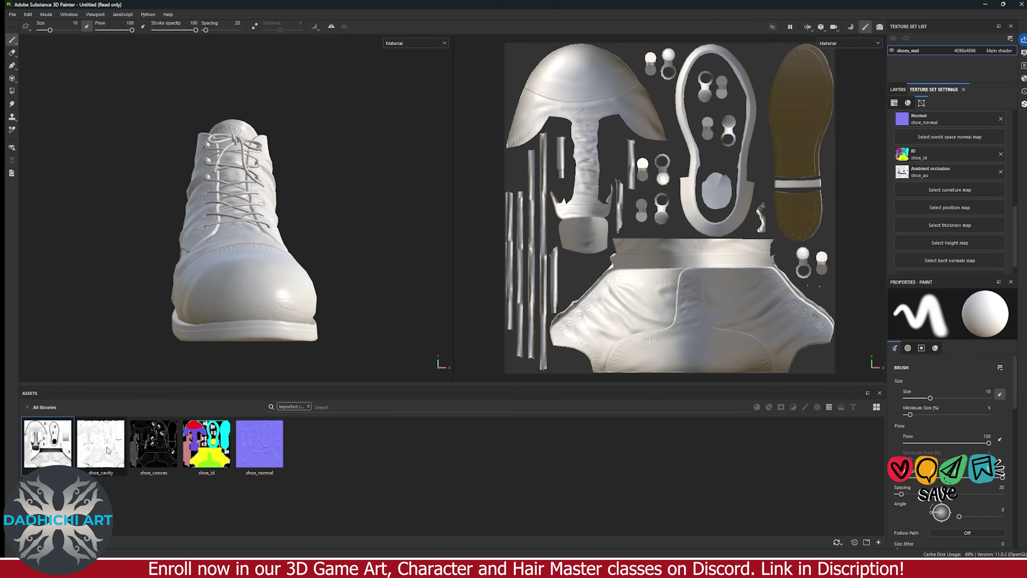
pyautogui.keyDown('alt'); pyautogui.moveTo(312, 215); pyautogui.dragTo(131, 205); pyautogui.keyUp('alt')
pyautogui.press('f')
# - Turn on viewport shadows and rotate the environment lighting around the boot
pyautogui.click(879, 27)
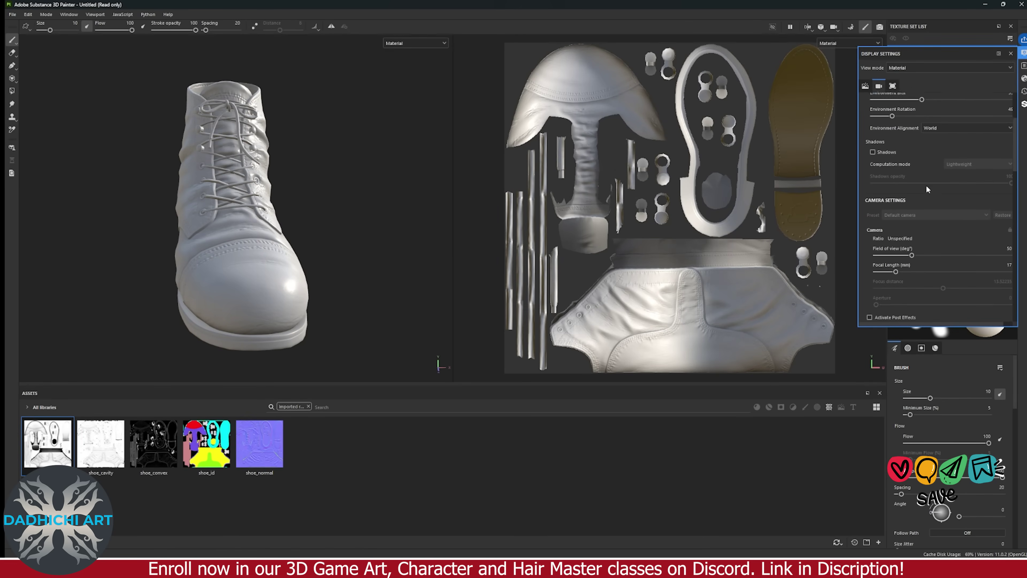
pyautogui.click(872, 111)
pyautogui.scroll(2, 937, 162)
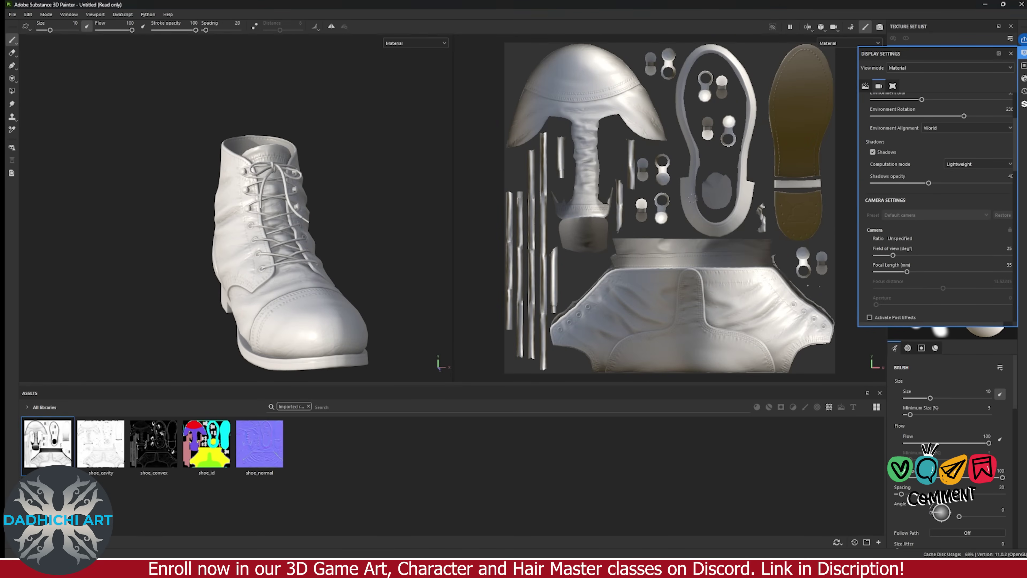
pyautogui.keyDown('alt'); pyautogui.moveTo(283, 243); pyautogui.dragTo(242, 242); pyautogui.keyUp('alt')
pyautogui.keyDown('shift'); pyautogui.moveTo(282, 266); pyautogui.dragTo(242, 263, button='right'); pyautogui.keyUp('shift')
pyautogui.keyDown('alt'); pyautogui.moveTo(242, 263); pyautogui.dragTo(263, 258); pyautogui.keyUp('alt')
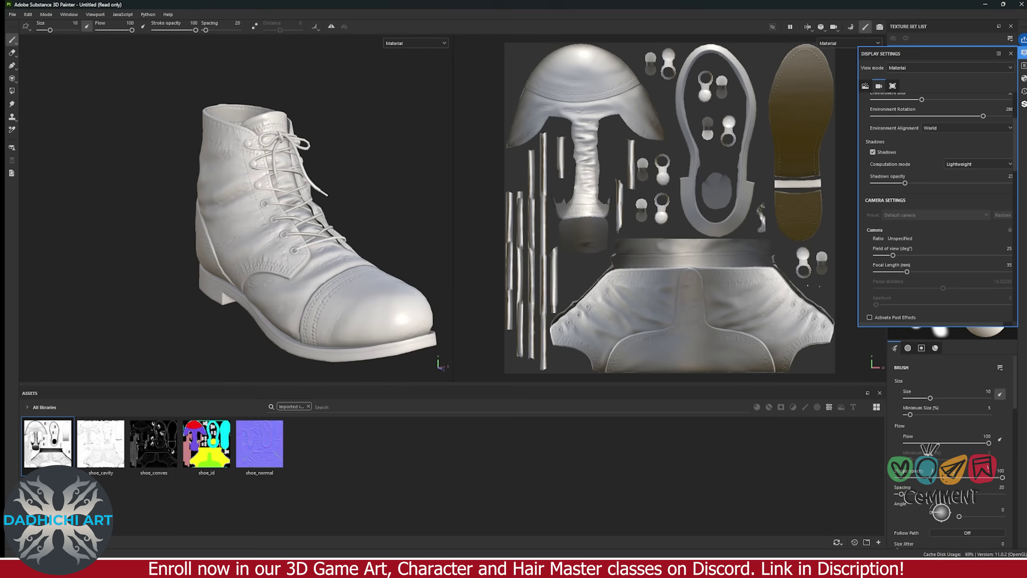
pyautogui.click(879, 26)
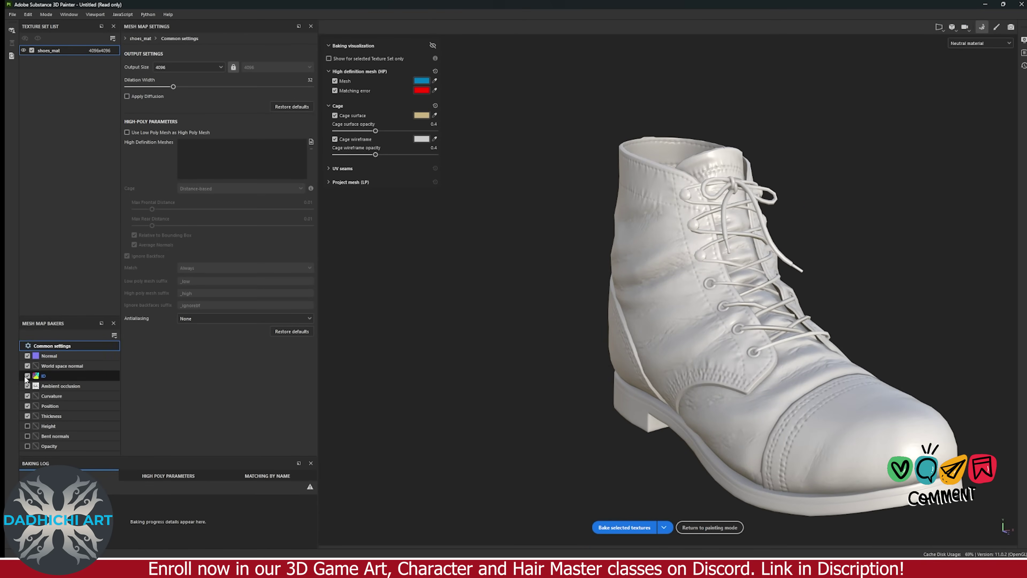
# - Bake the World space normal, Curvature, Position and Thickness mesh maps with ID unchecked
pyautogui.click(27, 375)
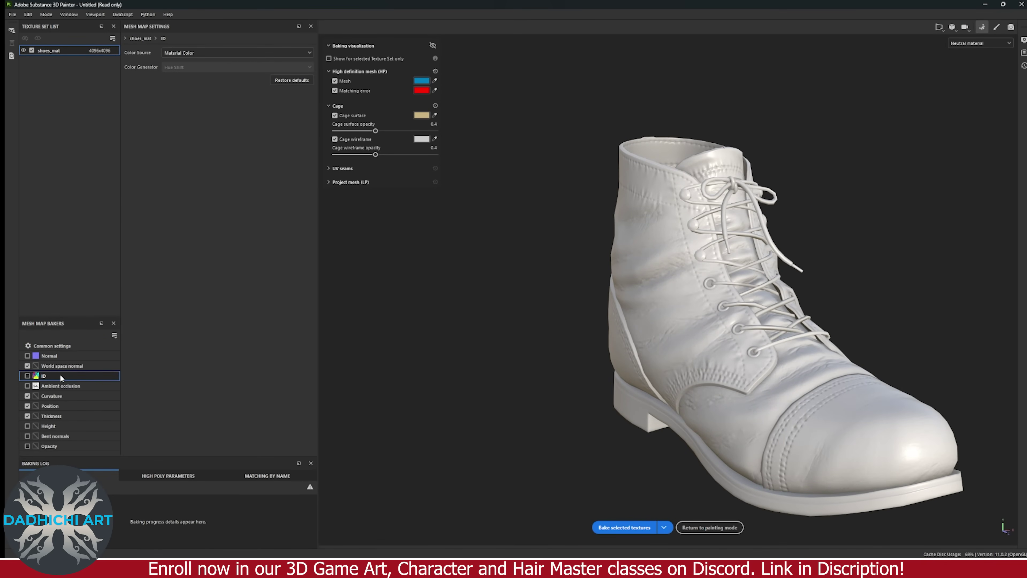
pyautogui.click(608, 531)
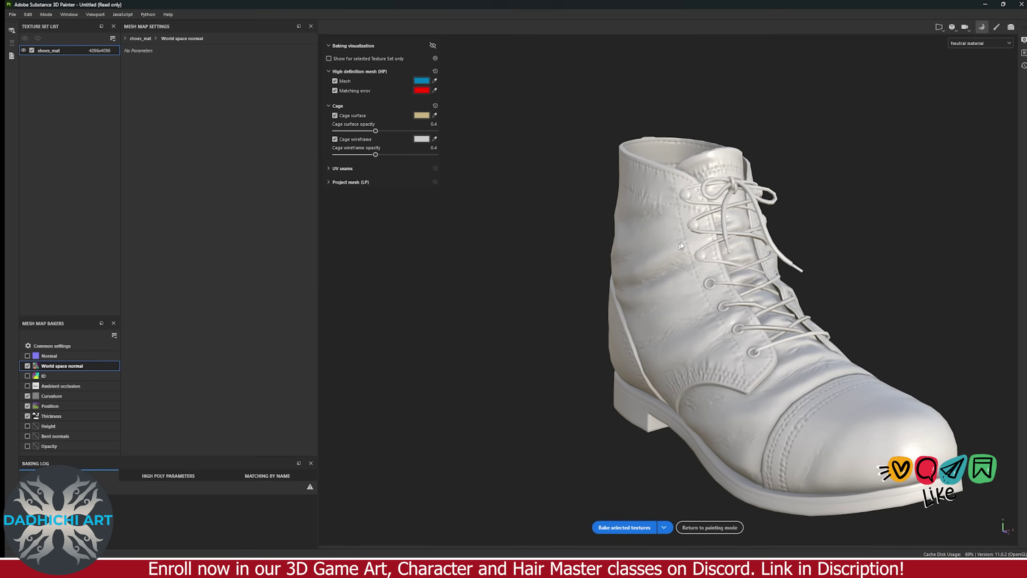
pyautogui.press('f')
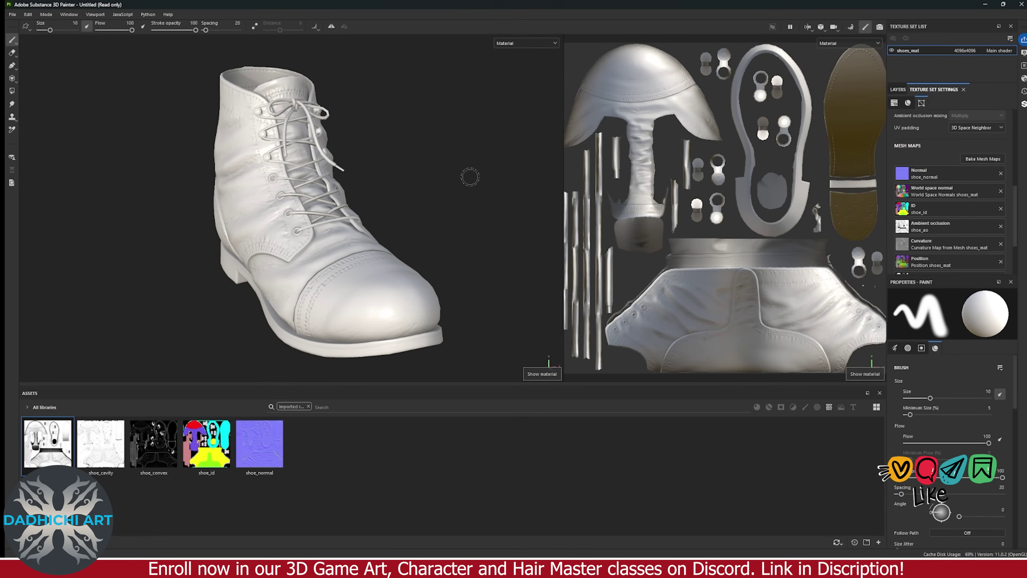
# - Cycle the viewport through each baked mesh map back to Material, then zoom in on the leather boot
pyautogui.press('b')
pyautogui.press('b')
pyautogui.press('b')
pyautogui.press('b')
pyautogui.press('b')
pyautogui.press('b')
pyautogui.press('b')
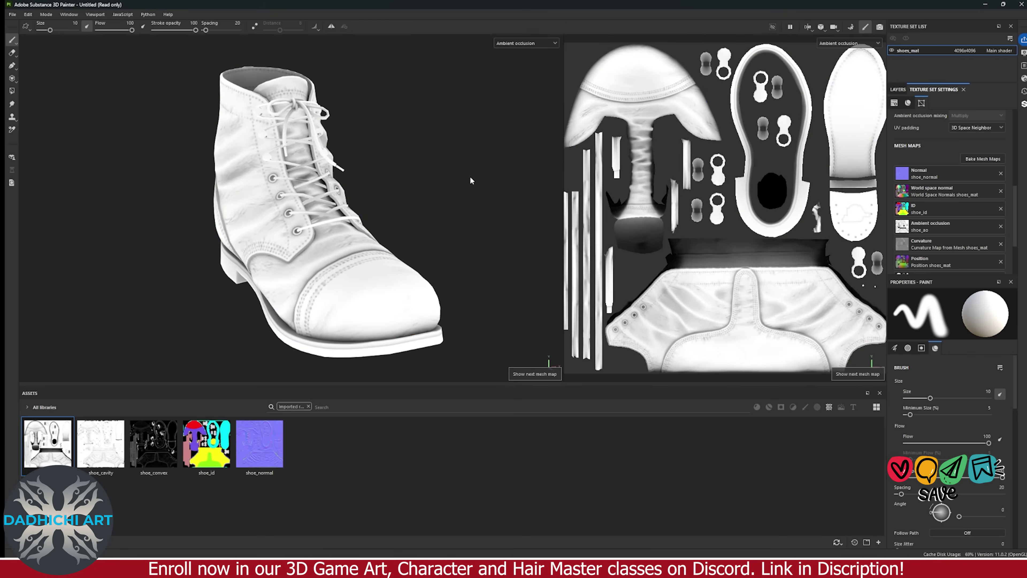
pyautogui.press('b')
pyautogui.press('b')
pyautogui.press('b')
pyautogui.press('b')
pyautogui.press('b')
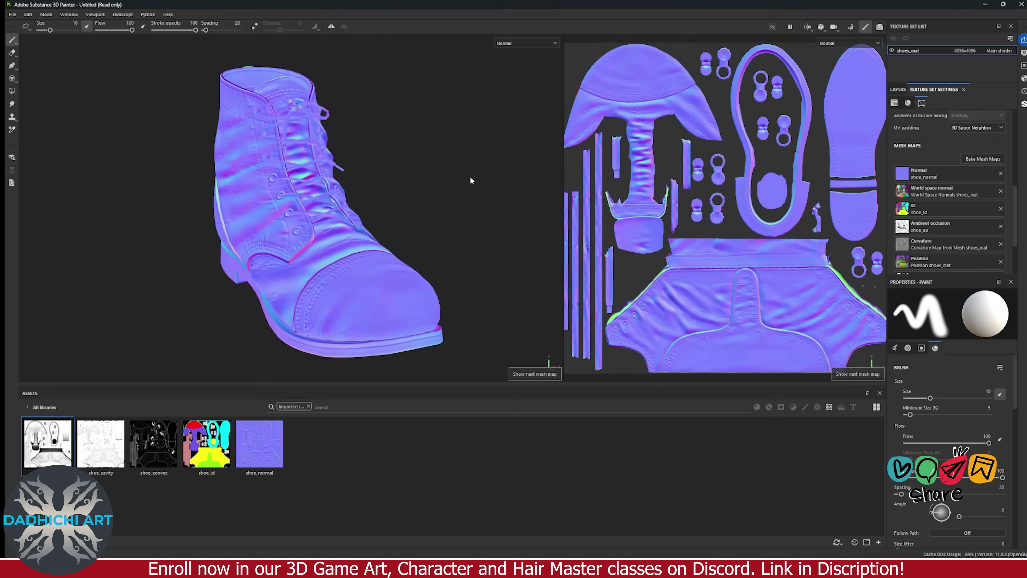
pyautogui.press('b')
pyautogui.press('b')
pyautogui.press('b')
pyautogui.press('b')
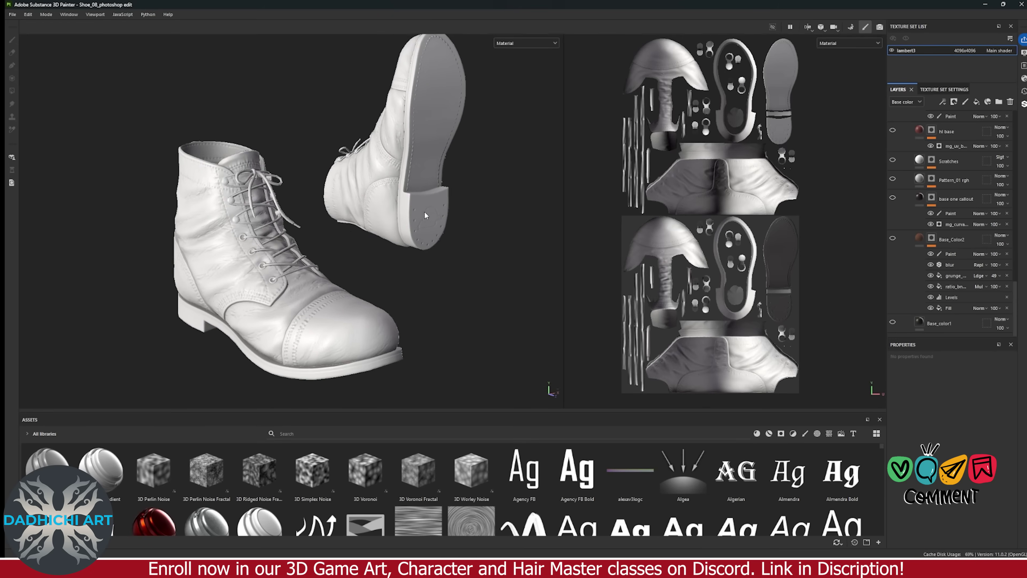
pyautogui.keyDown('alt'); pyautogui.moveTo(425, 214); pyautogui.dragTo(384, 267); pyautogui.keyUp('alt')
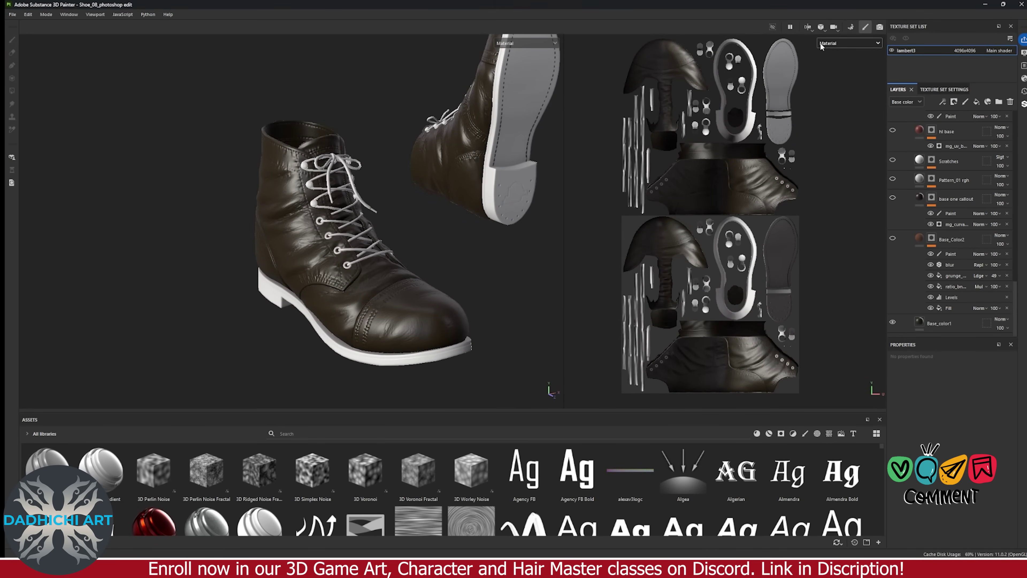
# - View the Base_Color2 fill mask, then enlarge the viewports over the asset shelf
pyautogui.keyDown('alt'); pyautogui.moveTo(388, 284); pyautogui.dragTo(352, 271); pyautogui.keyUp('alt')
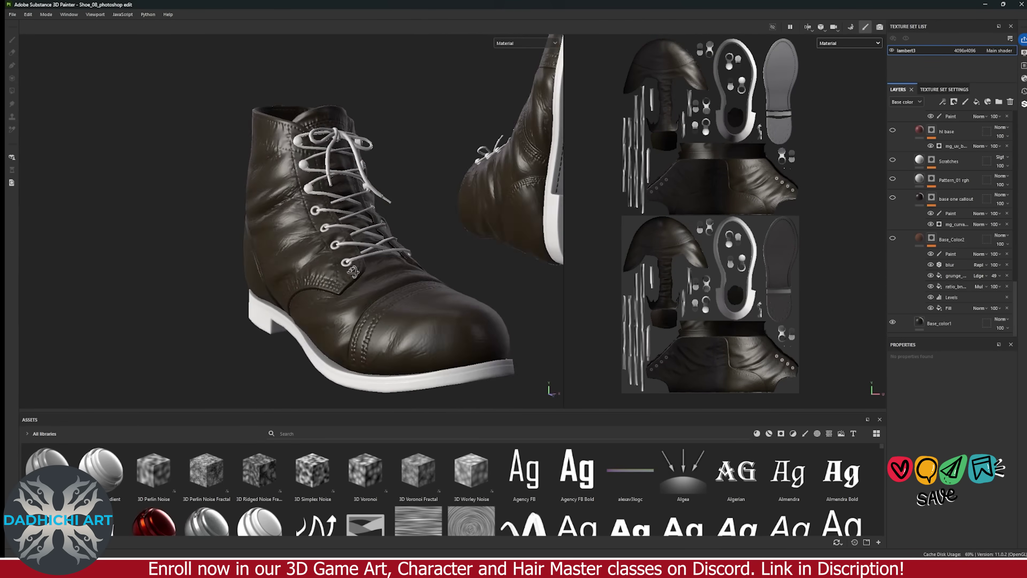
pyautogui.click(948, 308)
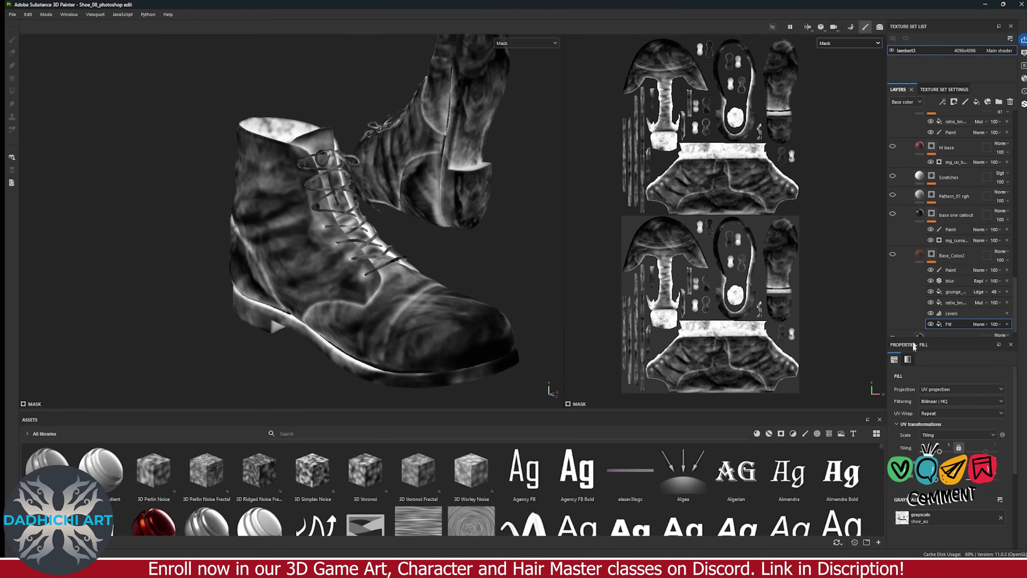
pyautogui.press('f')
pyautogui.press('m')
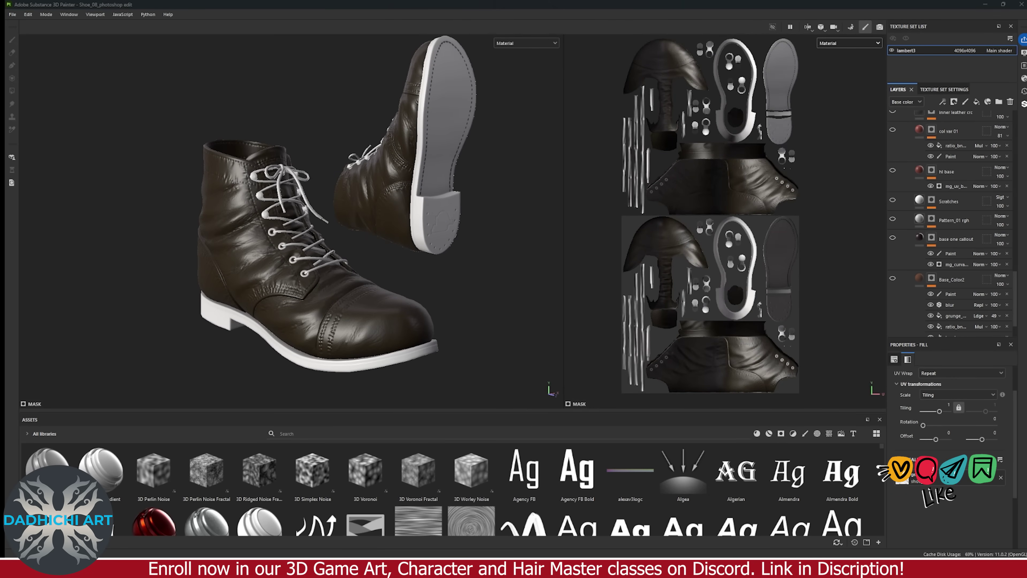
pyautogui.moveTo(474, 412); pyautogui.dragTo(473, 447)
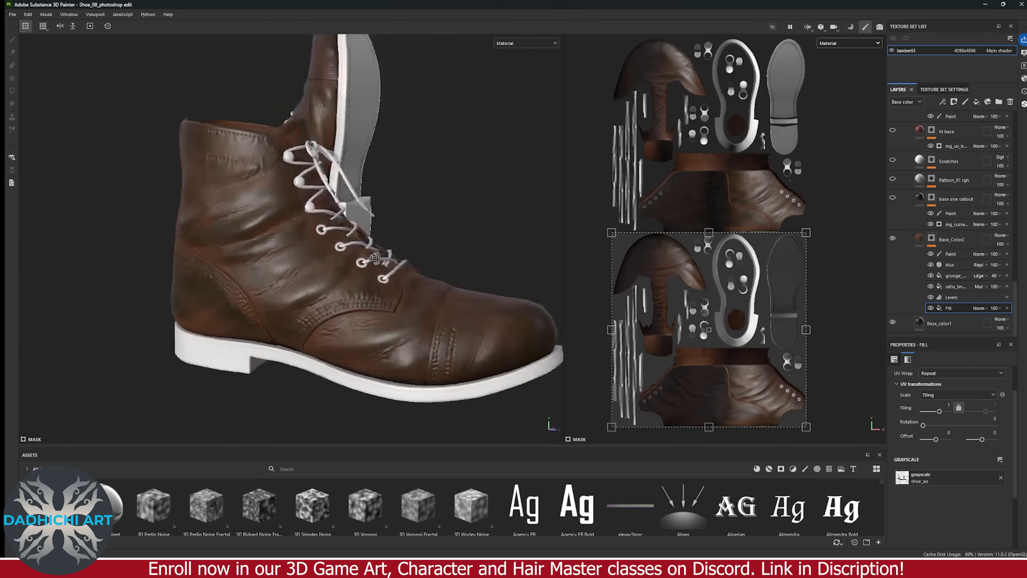
pyautogui.press('c')
pyautogui.press('c')
pyautogui.press('m')
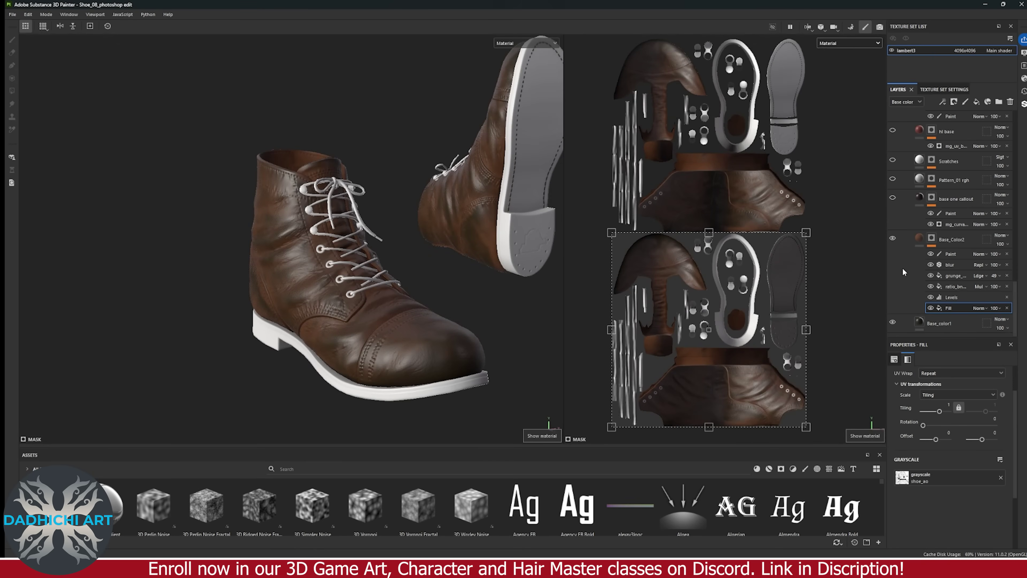
# - Compare the Roughness channel with the full material while orbiting the boots' laces and toe
pyautogui.scroll(5, 337, 261)
pyautogui.scroll(-5, 379, 220)
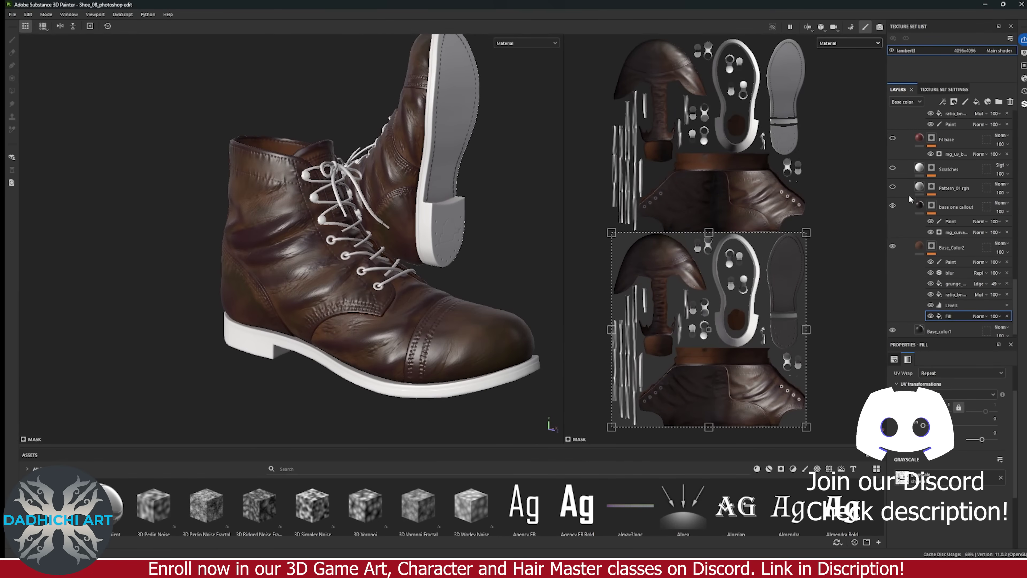
pyautogui.scroll(8, 379, 220)
pyautogui.scroll(-5, 379, 220)
pyautogui.press('c')
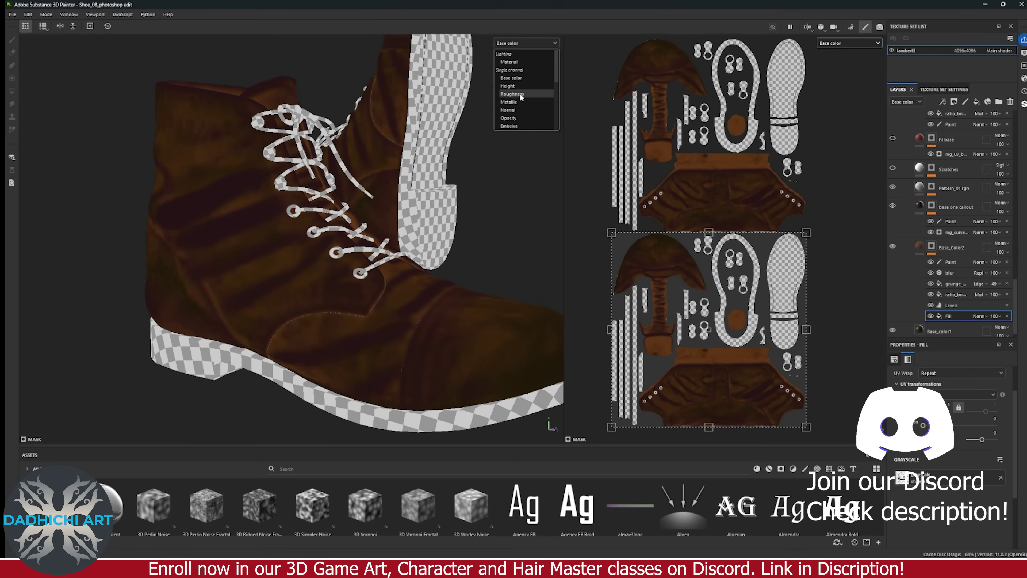
pyautogui.press('m')
pyautogui.scroll(6, 379, 221)
pyautogui.press('c')
pyautogui.press('c')
pyautogui.keyDown('alt'); pyautogui.moveTo(379, 240); pyautogui.dragTo(398, 238); pyautogui.keyUp('alt')
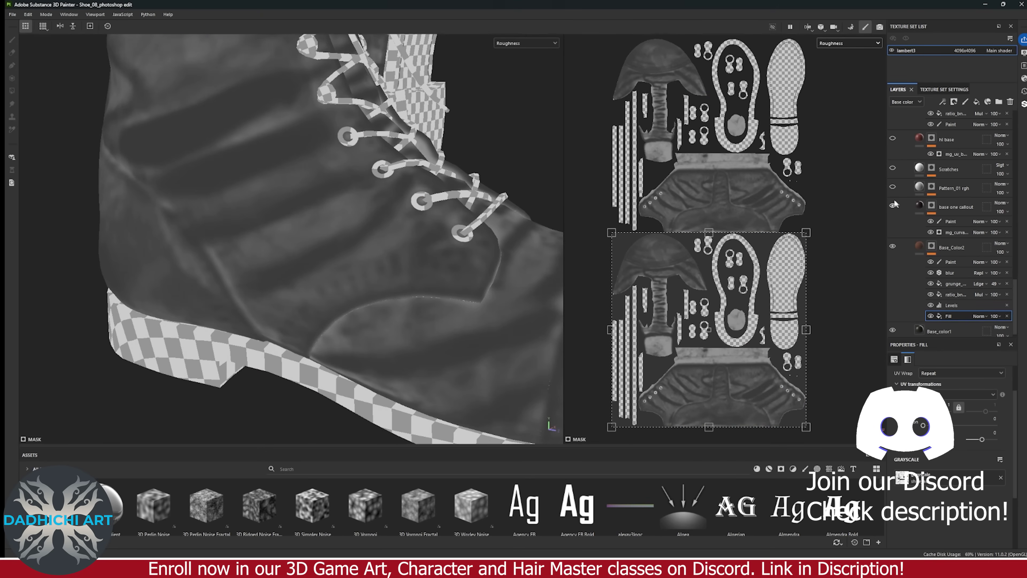
pyautogui.press('m')
pyautogui.keyDown('alt'); pyautogui.moveTo(505, 162); pyautogui.dragTo(525, 154); pyautogui.keyUp('alt')
pyautogui.scroll(-5, 525, 141)
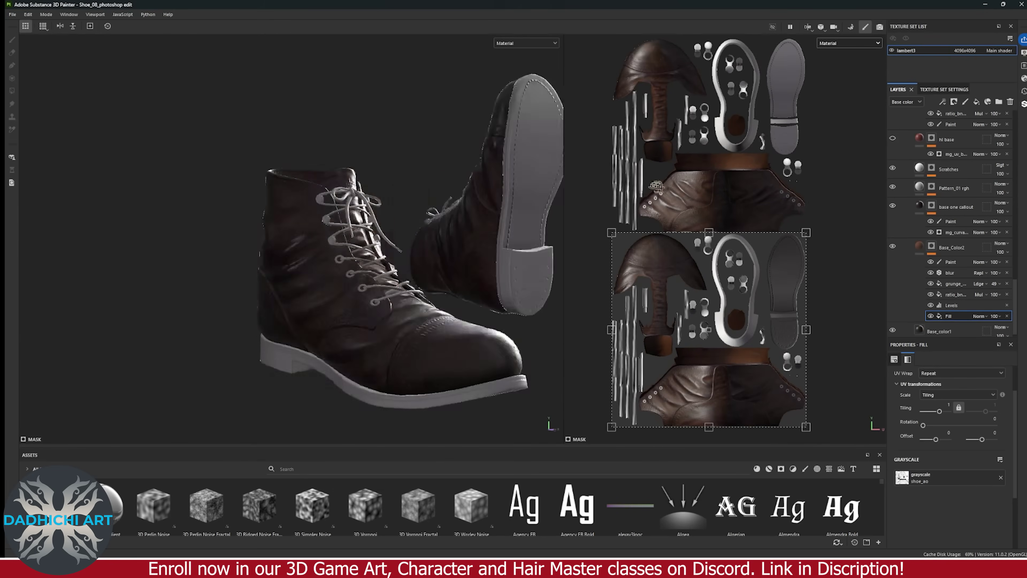
pyautogui.scroll(3, 529, 127)
pyautogui.press('c')
pyautogui.scroll(3, 529, 128)
pyautogui.press('m')
pyautogui.scroll(-3, 338, 283)
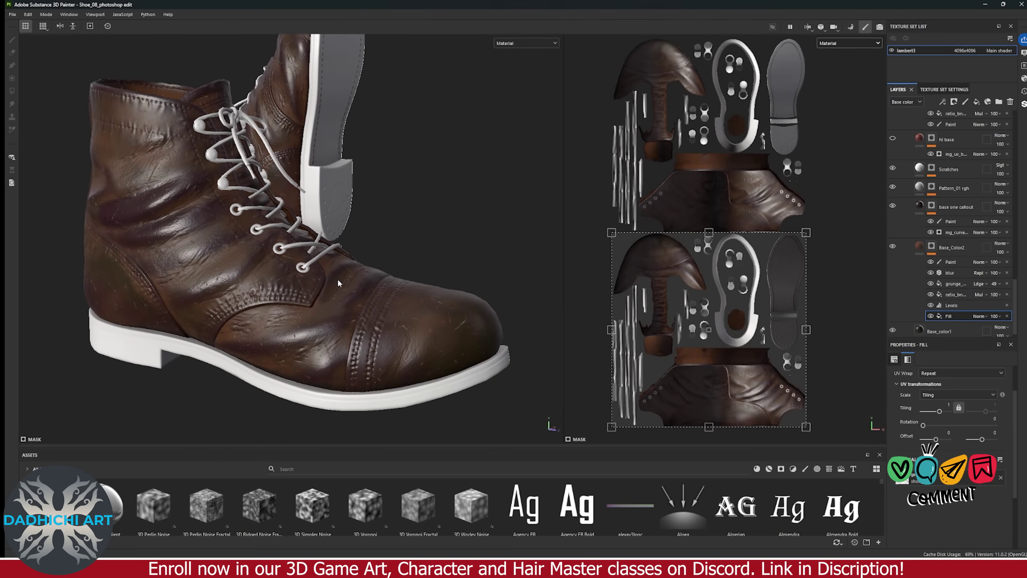
pyautogui.scroll(3, 355, 172)
pyautogui.keyDown('alt'); pyautogui.moveTo(355, 172); pyautogui.dragTo(391, 268, button='middle'); pyautogui.keyUp('alt')
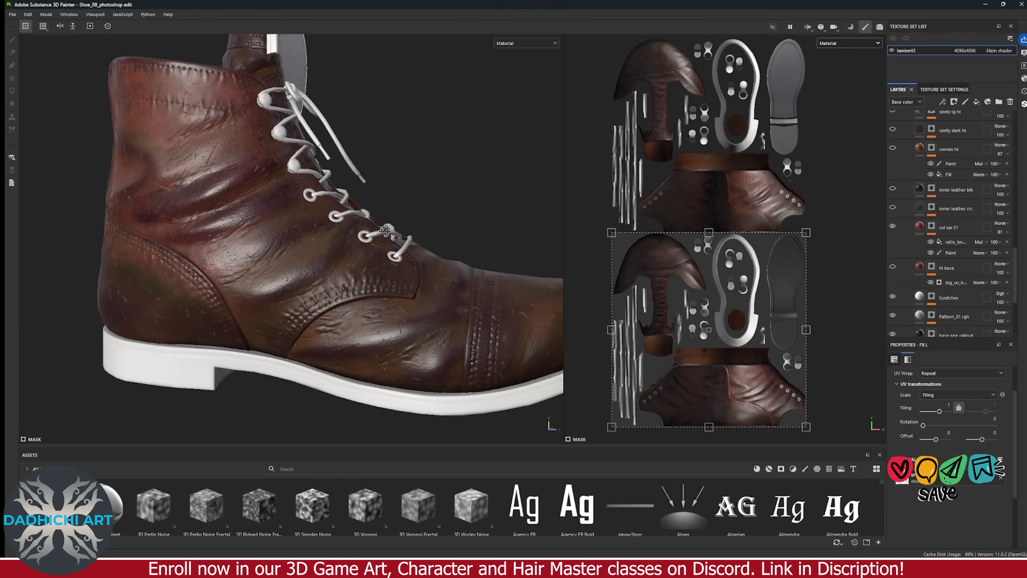
# - Select hl base in base colour, widen the 3D view, and show the convex hl fill mask
pyautogui.click(889, 270)
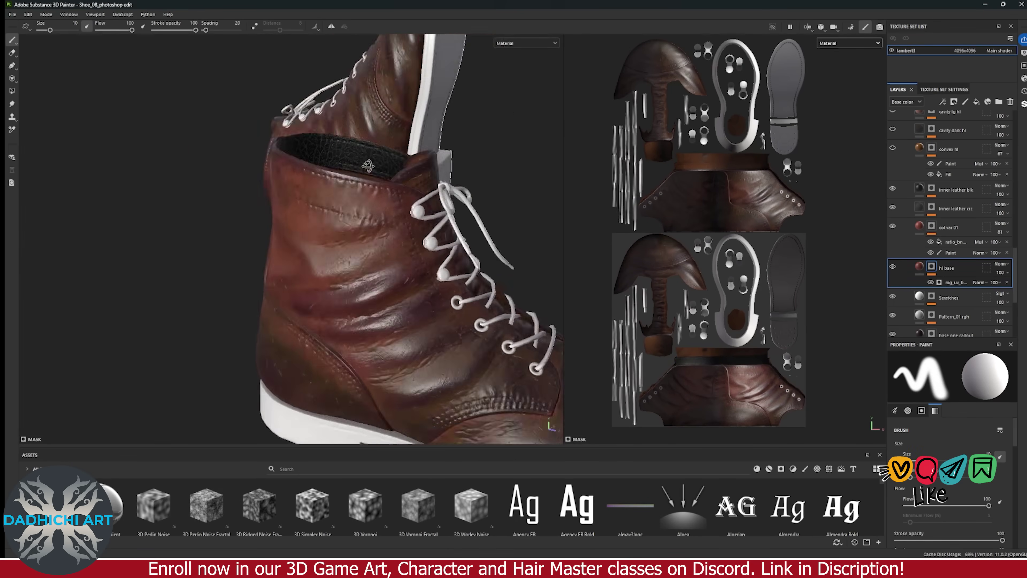
pyautogui.scroll(2, 894, 206)
pyautogui.press('c')
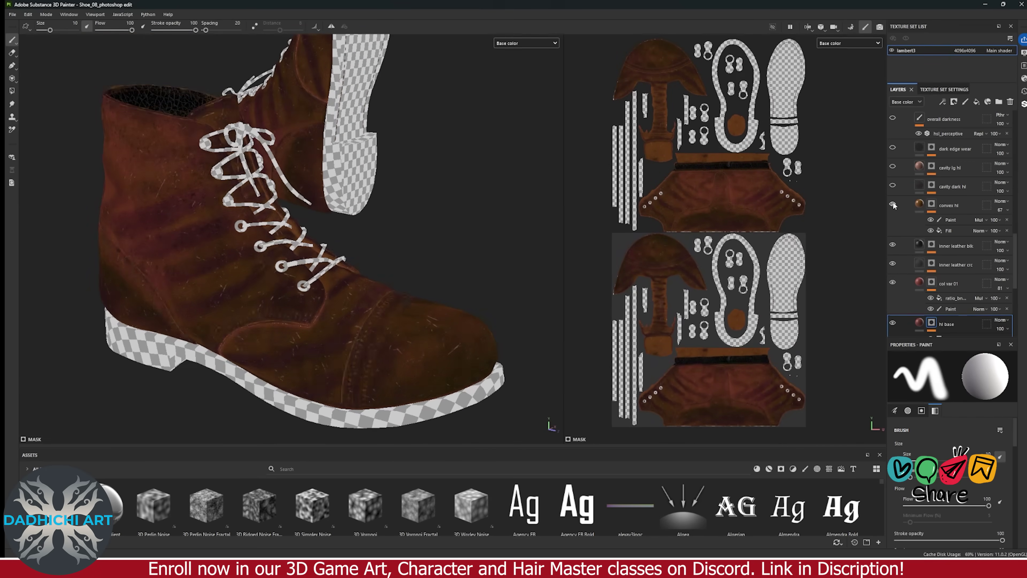
pyautogui.press('F2')
pyautogui.click(948, 230)
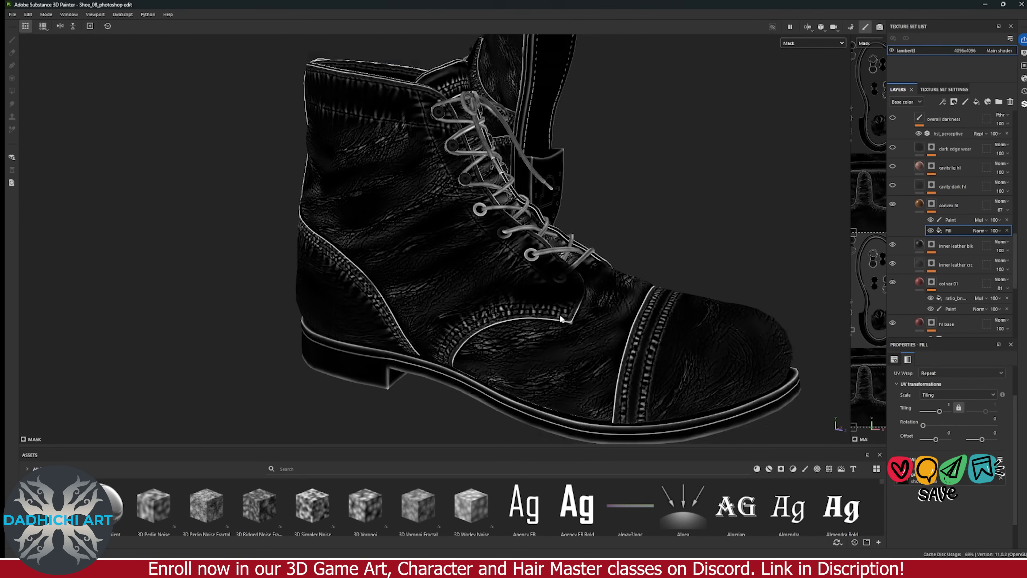
# - Toggle the leather between base colour, Roughness and full material views
pyautogui.press('c')
pyautogui.press('c')
pyautogui.press('m')
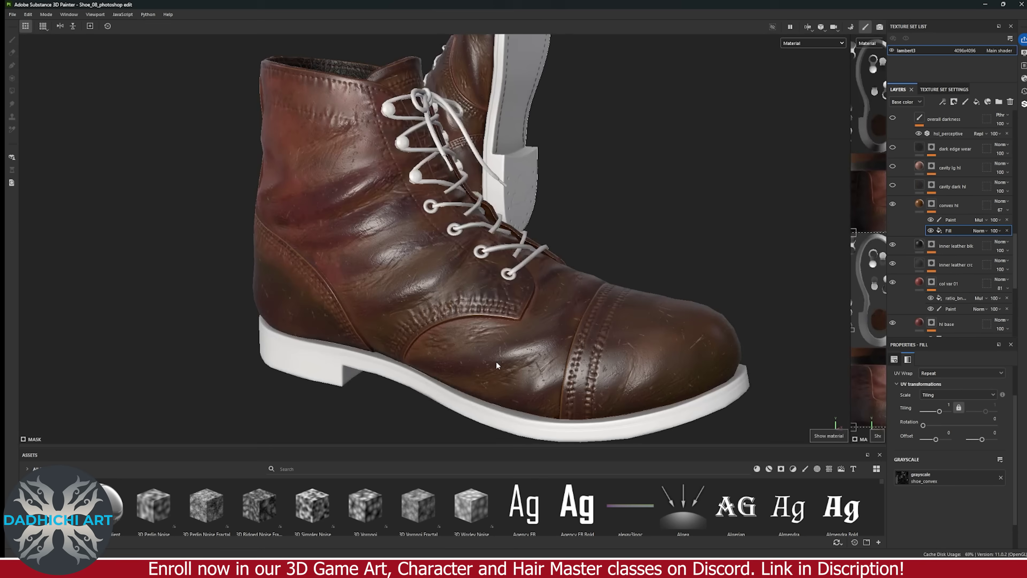
pyautogui.scroll(1, 893, 210)
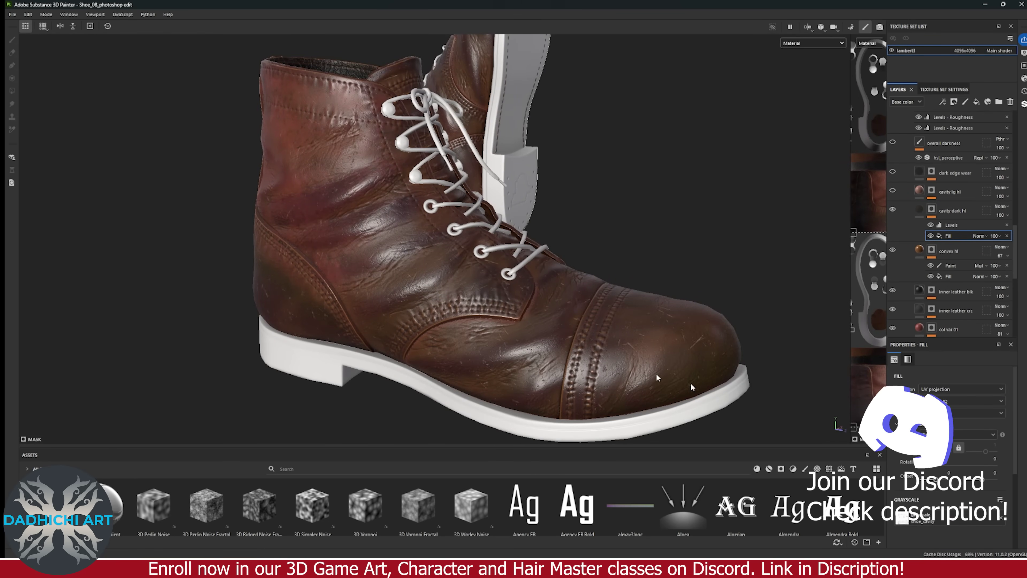
pyautogui.scroll(3, 657, 377)
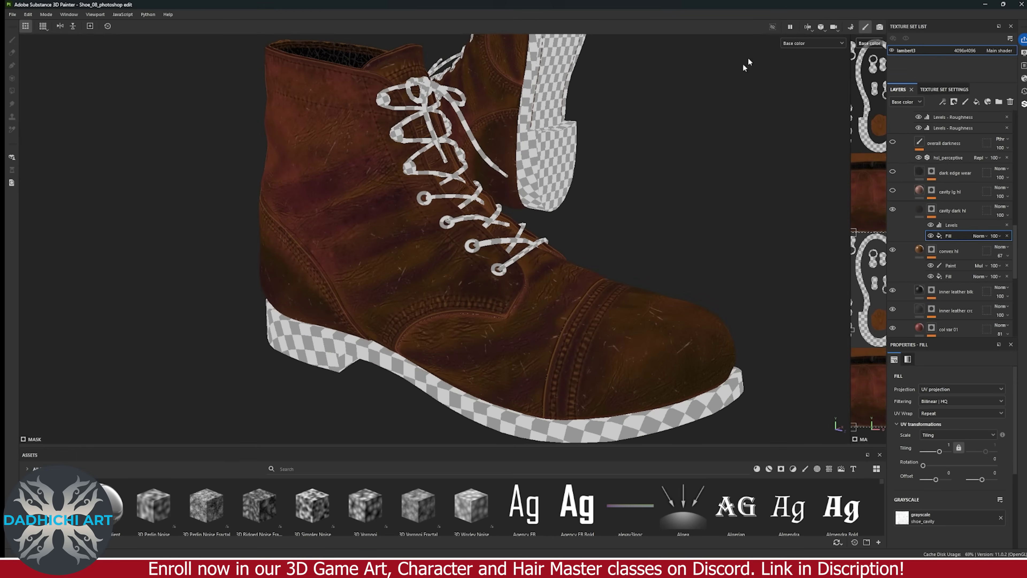
pyautogui.press('c')
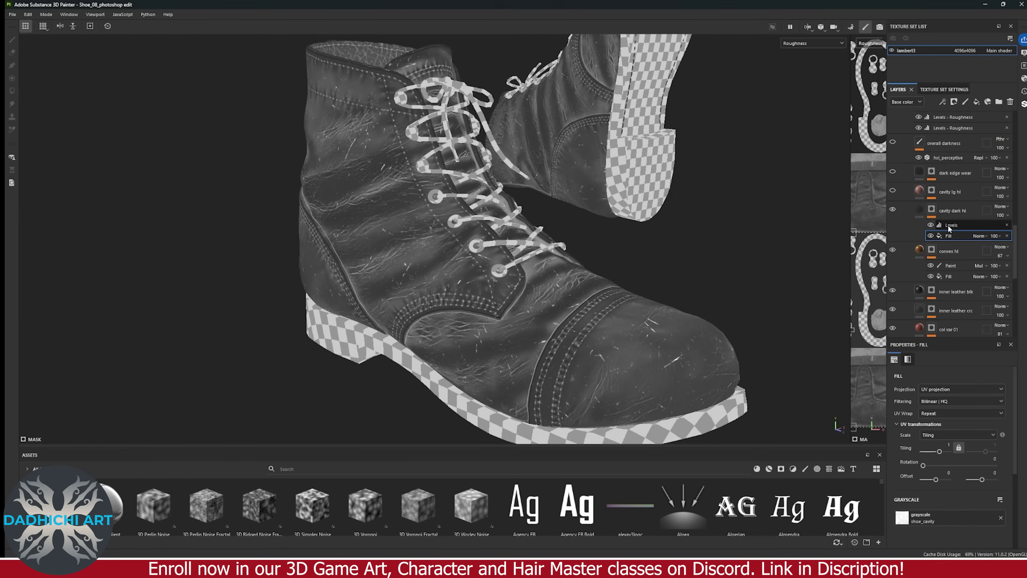
pyautogui.press('m')
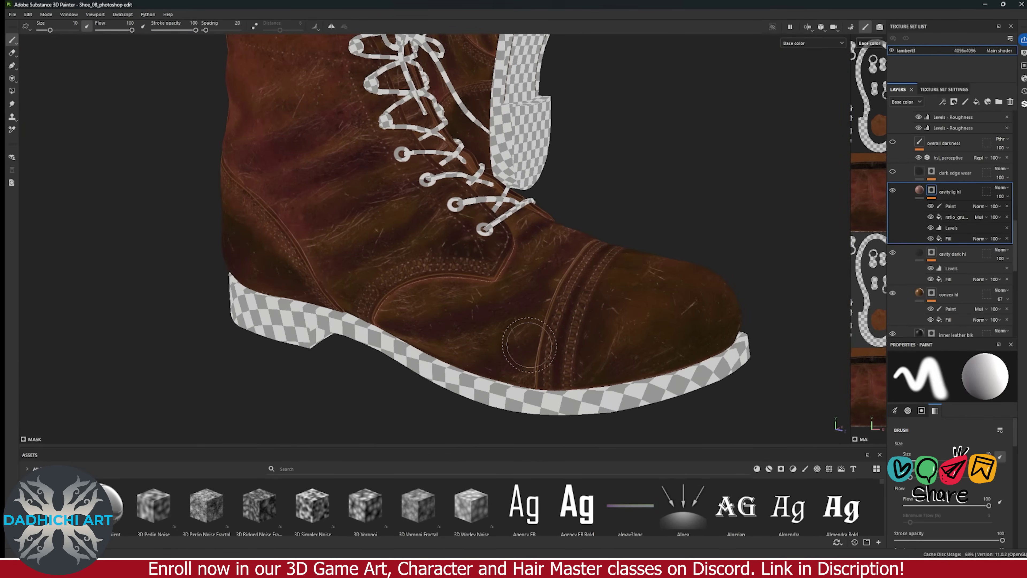
pyautogui.press('c')
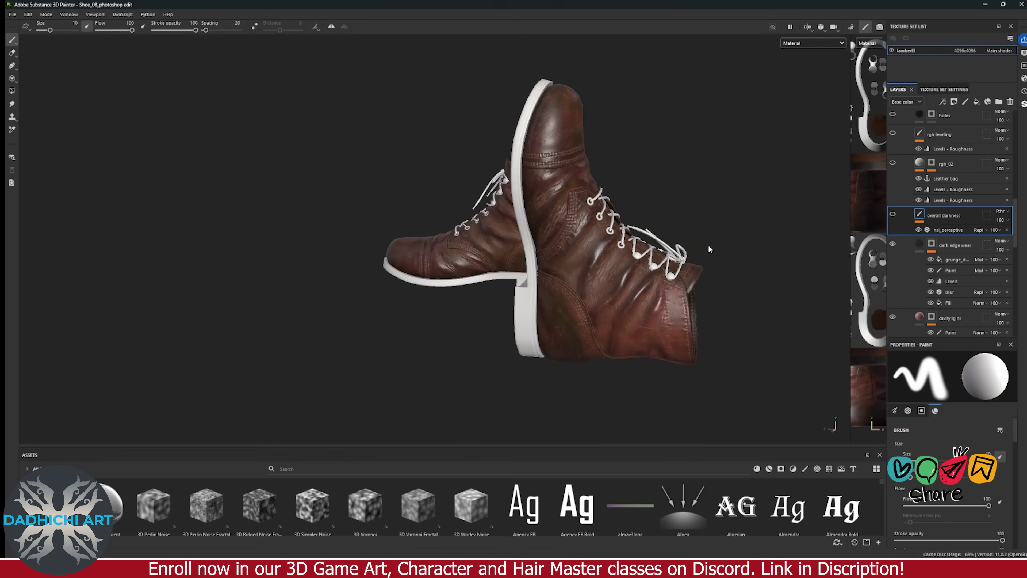
# - Frame the whole boot and inspect a ratio fill sub-layer from side and top views
pyautogui.keyDown('alt'); pyautogui.moveTo(708, 249); pyautogui.dragTo(586, 255); pyautogui.keyUp('alt')
pyautogui.click(813, 43)
pyautogui.click(799, 61)
pyautogui.scroll(-2, 892, 190)
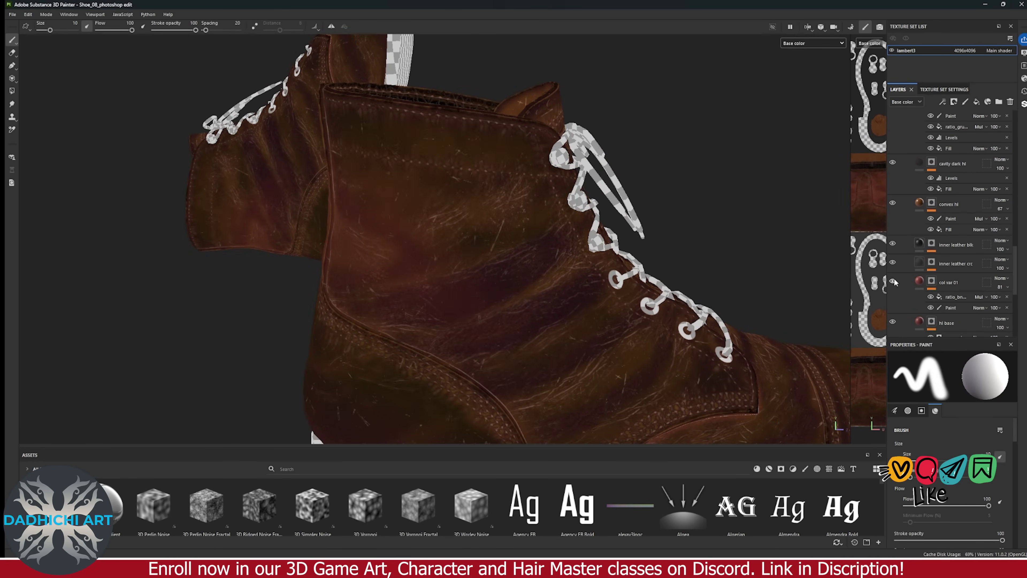
pyautogui.press('f')
pyautogui.click(956, 297)
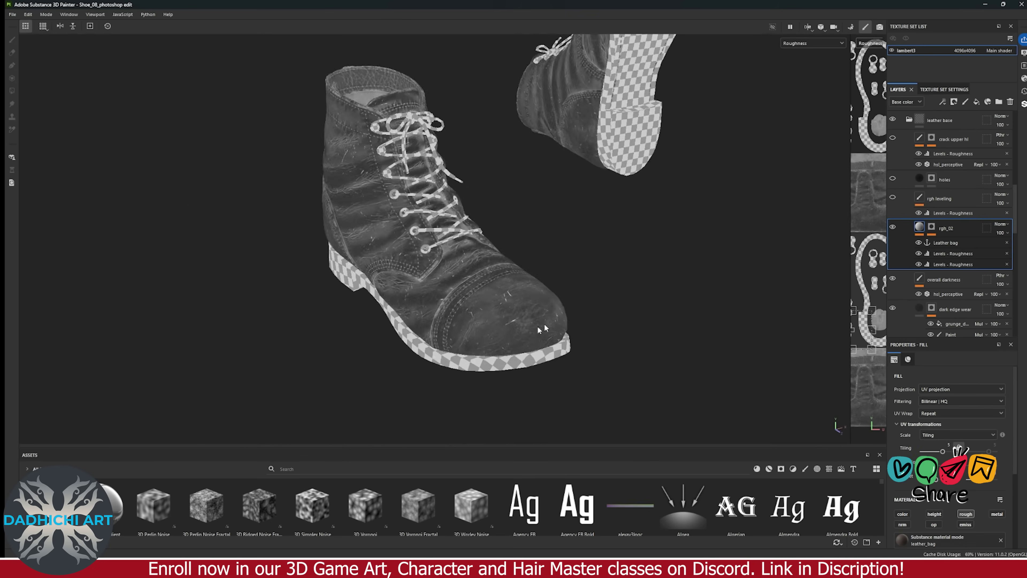
pyautogui.keyDown('alt'); pyautogui.moveTo(543, 324); pyautogui.dragTo(473, 259); pyautogui.keyUp('alt')
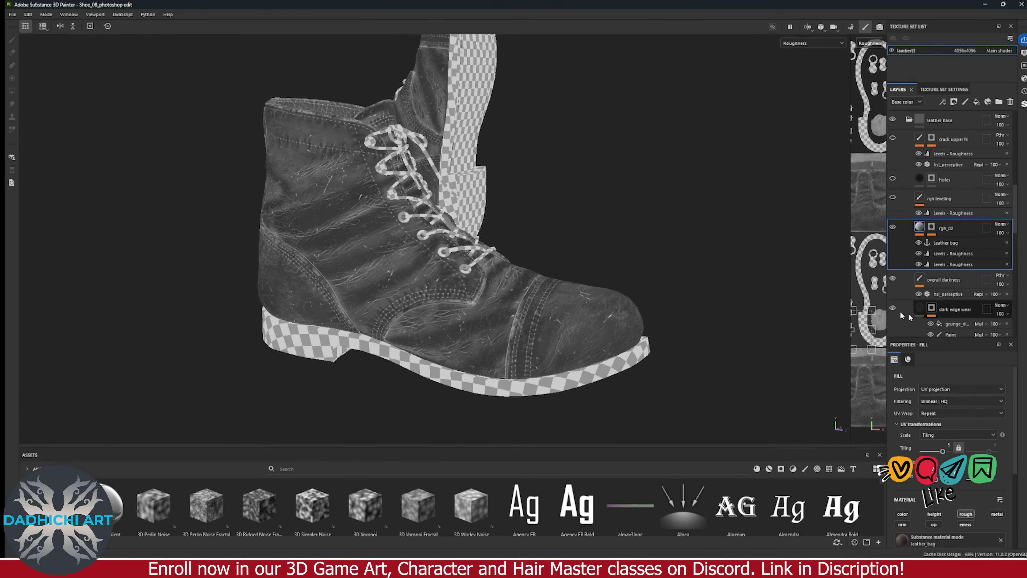
pyautogui.press('m')
pyautogui.keyDown('alt'); pyautogui.moveTo(601, 320); pyautogui.dragTo(526, 263); pyautogui.keyUp('alt')
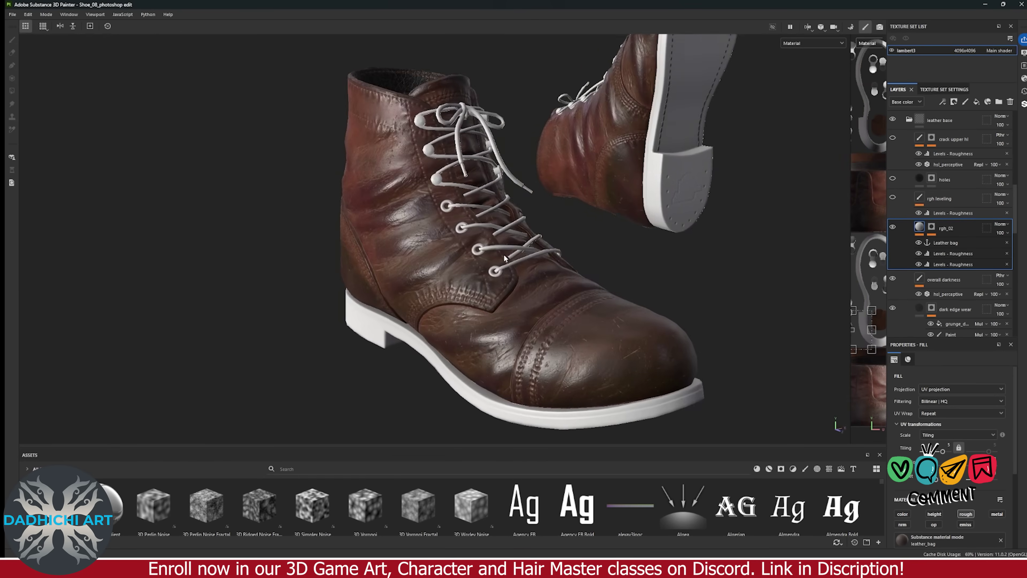
pyautogui.press('m')
pyautogui.scroll(3, 895, 196)
# - Select the crack upper hl layer and zoom in on the leather near the toe-cap seam
pyautogui.click(965, 197)
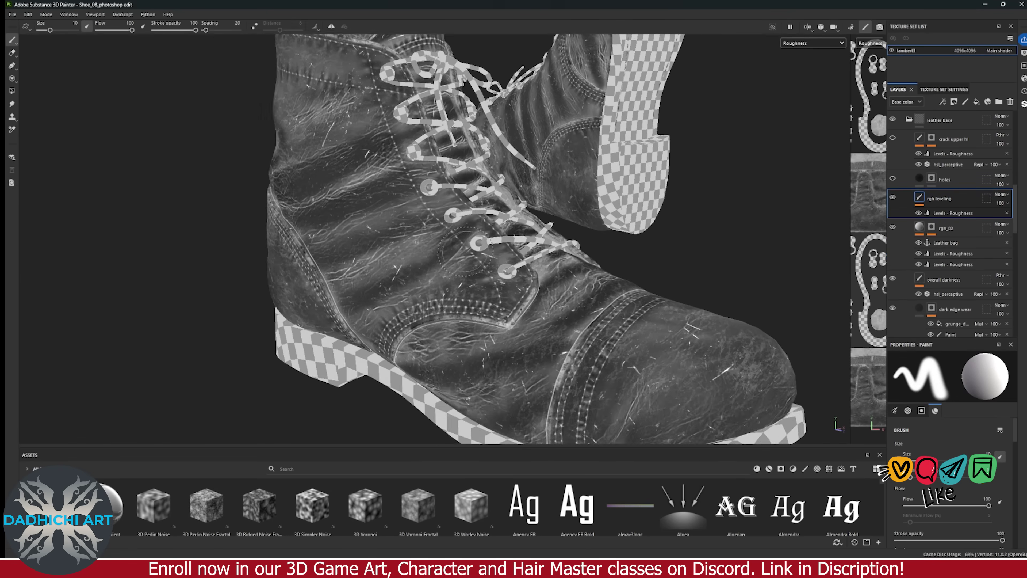
pyautogui.press('m')
pyautogui.scroll(-3, 445, 243)
pyautogui.keyDown('alt'); pyautogui.moveTo(444, 242); pyautogui.dragTo(526, 250); pyautogui.keyUp('alt')
pyautogui.scroll(8, 526, 251)
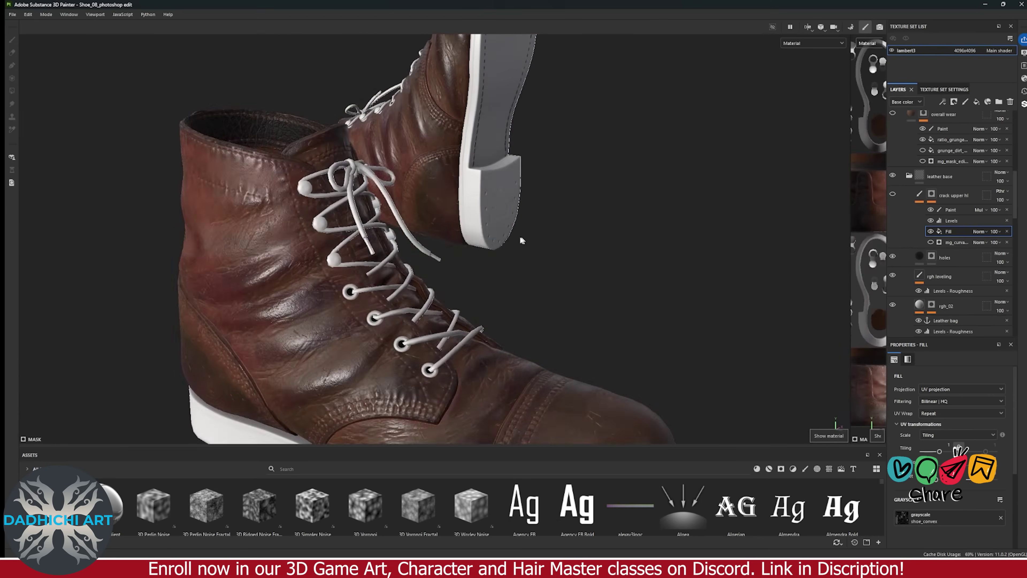
# - Show the overall wear layer's mask alone on the boot's toe and laces
pyautogui.scroll(1, 905, 206)
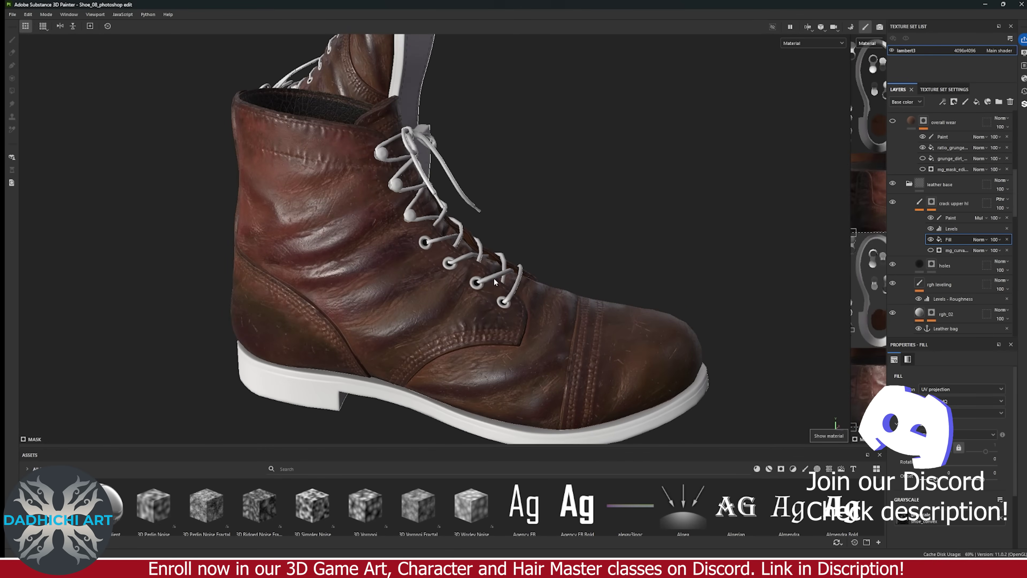
pyautogui.keyDown('alt'); pyautogui.moveTo(565, 300); pyautogui.dragTo(477, 321); pyautogui.keyUp('alt')
pyautogui.keyDown('alt'); pyautogui.moveTo(566, 307); pyautogui.dragTo(607, 308); pyautogui.keyUp('alt')
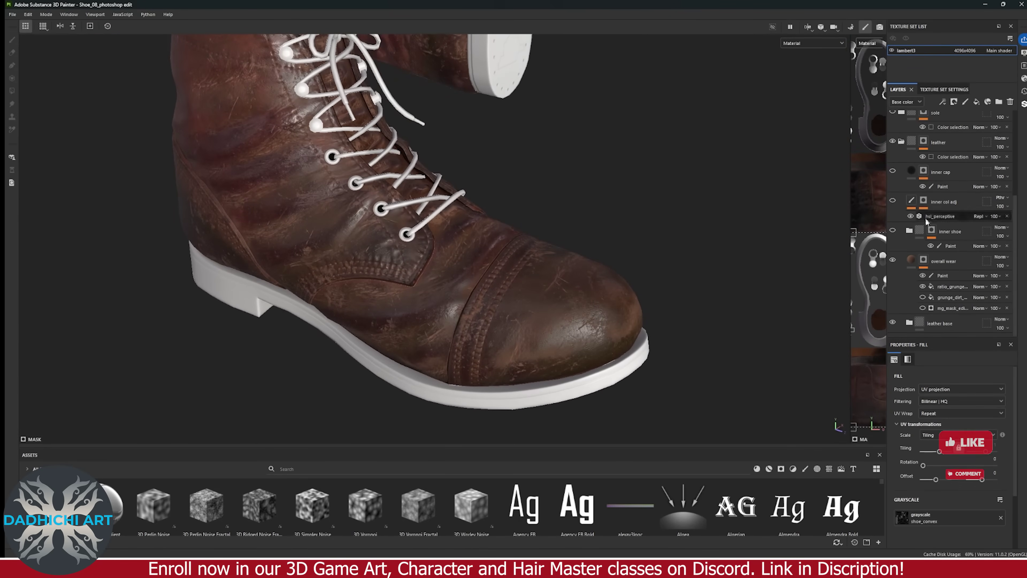
pyautogui.keyDown('alt'); pyautogui.click(923, 260); pyautogui.keyUp('alt')
pyautogui.keyDown('alt'); pyautogui.moveTo(580, 257); pyautogui.dragTo(539, 256); pyautogui.keyUp('alt')
# - Check base colour and Roughness, then look inside the boot's collar in full material
pyautogui.press('c')
pyautogui.keyDown('alt'); pyautogui.moveTo(623, 259); pyautogui.dragTo(509, 297); pyautogui.keyUp('alt')
pyautogui.press('c')
pyautogui.press('c')
pyautogui.press('m')
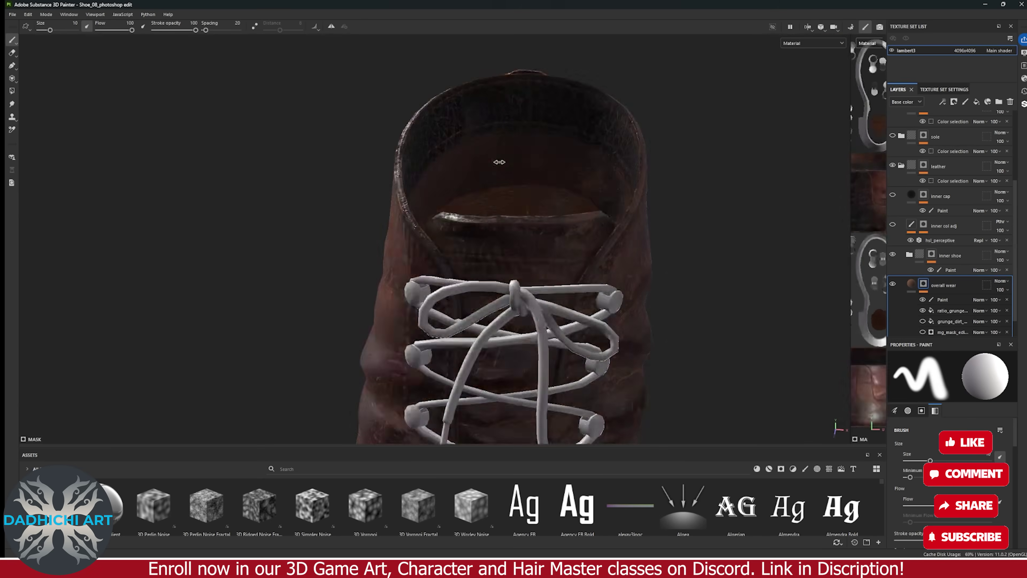
pyautogui.keyDown('alt'); pyautogui.moveTo(499, 161); pyautogui.dragTo(498, 216); pyautogui.keyUp('alt')
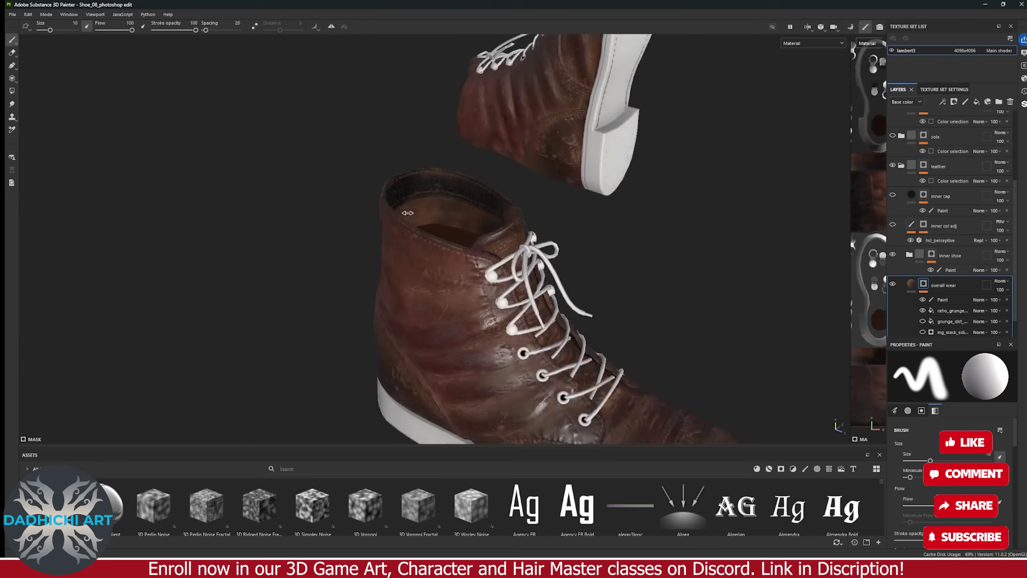
pyautogui.keyDown('alt'); pyautogui.moveTo(407, 213); pyautogui.dragTo(631, 174); pyautogui.keyUp('alt')
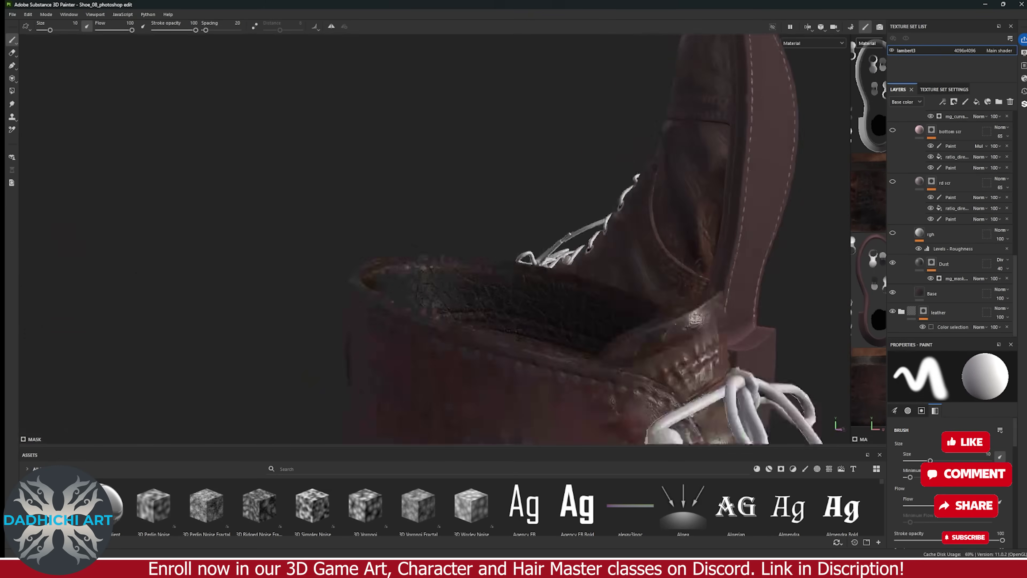
pyautogui.keyDown('alt'); pyautogui.moveTo(687, 227); pyautogui.dragTo(699, 223, button='right'); pyautogui.keyUp('alt')
pyautogui.press('c')
pyautogui.press('m')
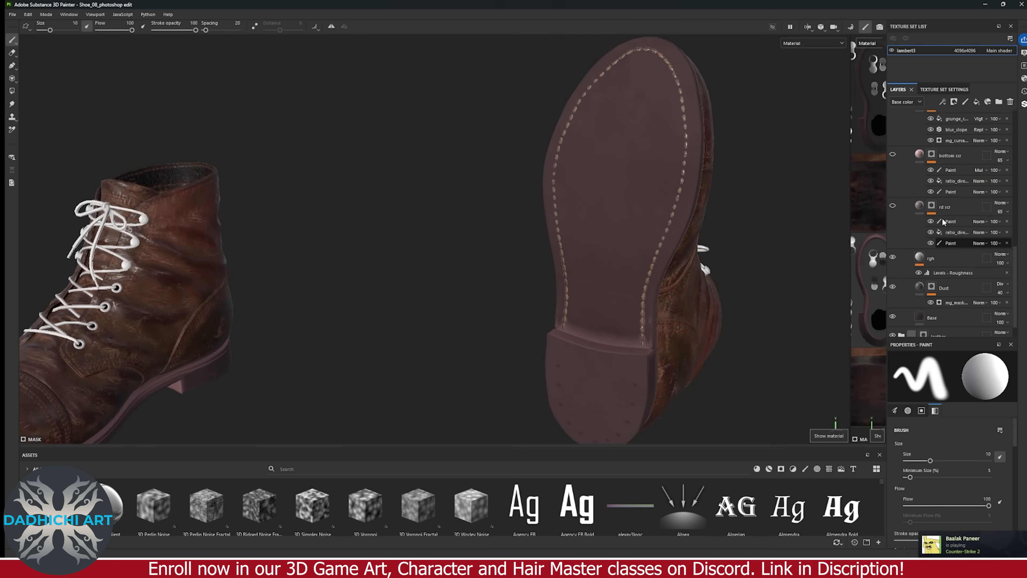
pyautogui.keyDown('alt'); pyautogui.moveTo(699, 223); pyautogui.dragTo(512, 216); pyautogui.keyUp('alt')
pyautogui.click(950, 243)
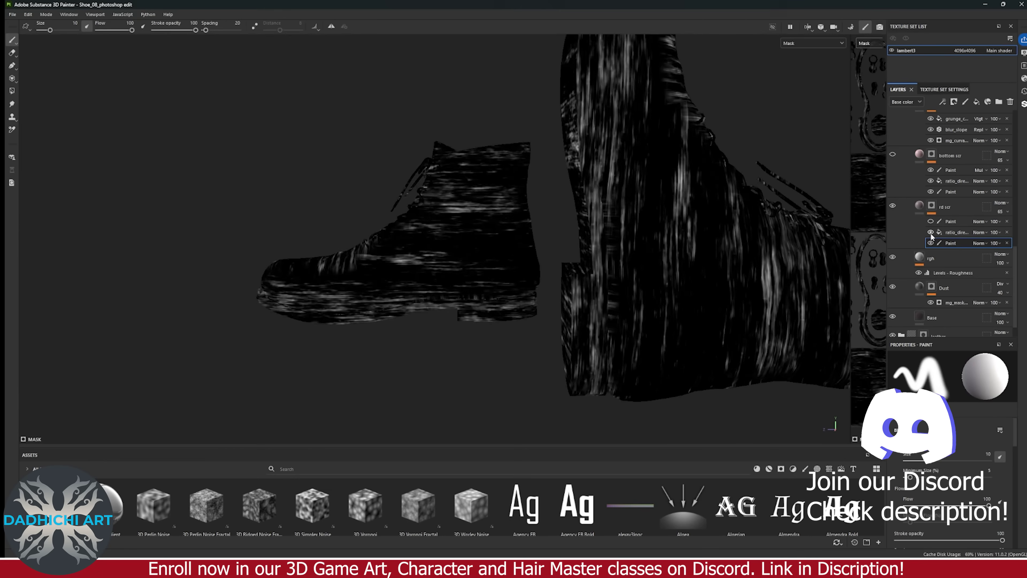
pyautogui.click(942, 232)
pyautogui.press('m')
pyautogui.scroll(1, 956, 179)
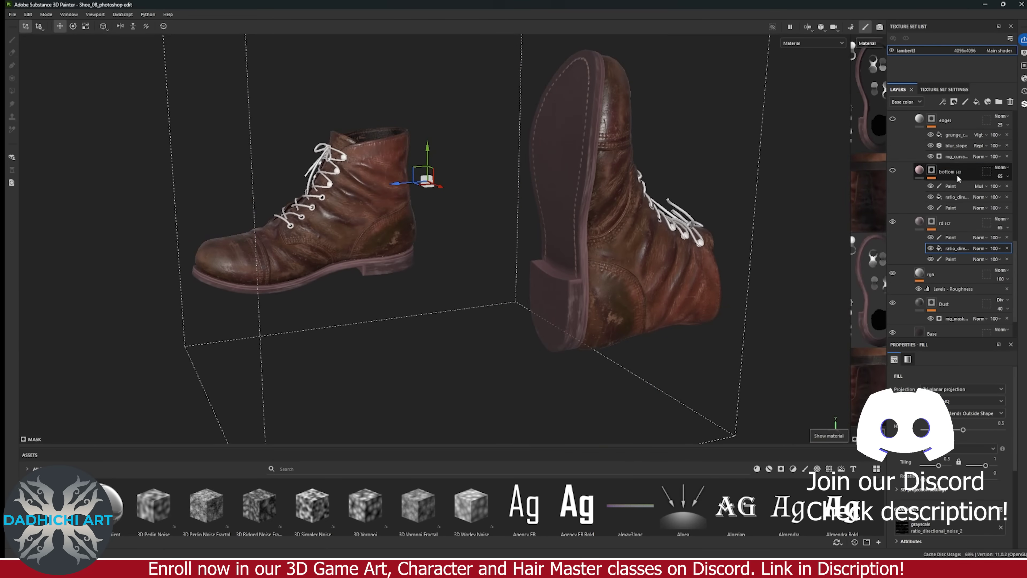
pyautogui.click(957, 179)
pyautogui.keyDown('alt'); pyautogui.moveTo(804, 205); pyautogui.dragTo(615, 211); pyautogui.keyUp('alt')
pyautogui.press('m')
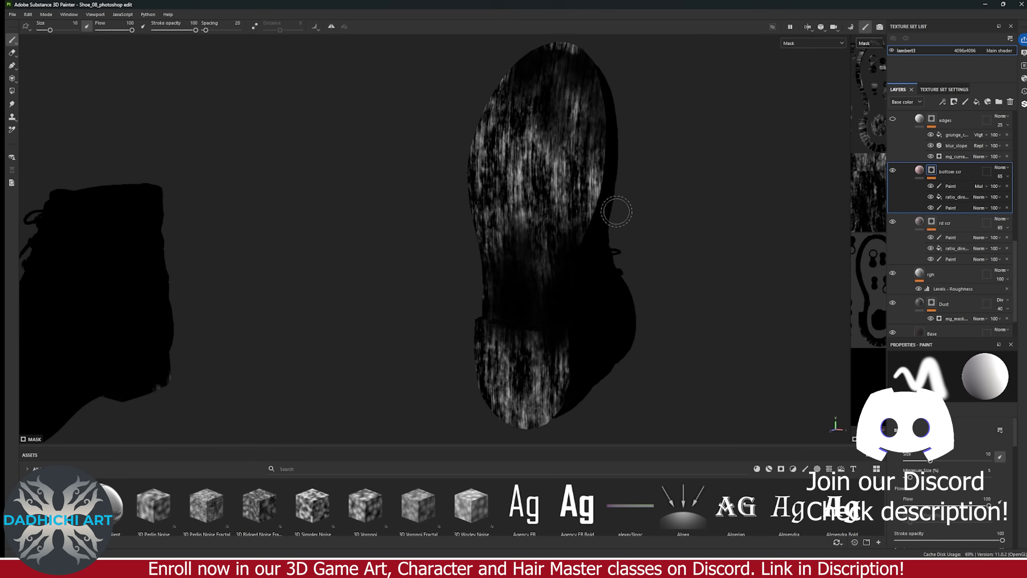
pyautogui.click(813, 43)
pyautogui.click(805, 53)
pyautogui.keyDown('alt'); pyautogui.moveTo(804, 53); pyautogui.dragTo(869, 227); pyautogui.keyUp('alt')
pyautogui.click(931, 173)
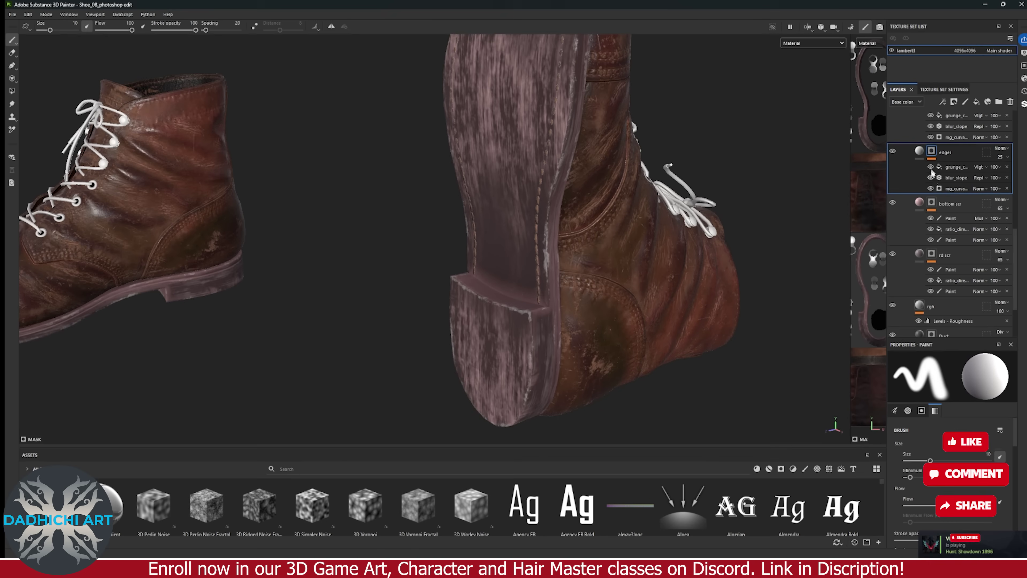
pyautogui.scroll(5, 931, 172)
pyautogui.keyDown('alt'); pyautogui.moveTo(695, 226); pyautogui.dragTo(800, 154); pyautogui.keyUp('alt')
pyautogui.scroll(2, 950, 202)
pyautogui.scroll(5, 552, 267)
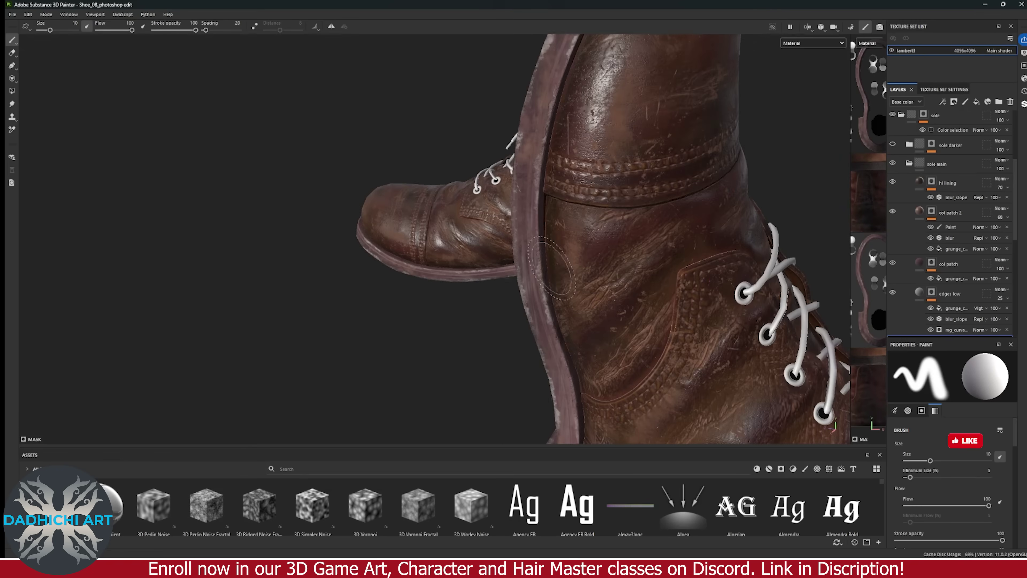
pyautogui.click(895, 184)
pyautogui.press('c')
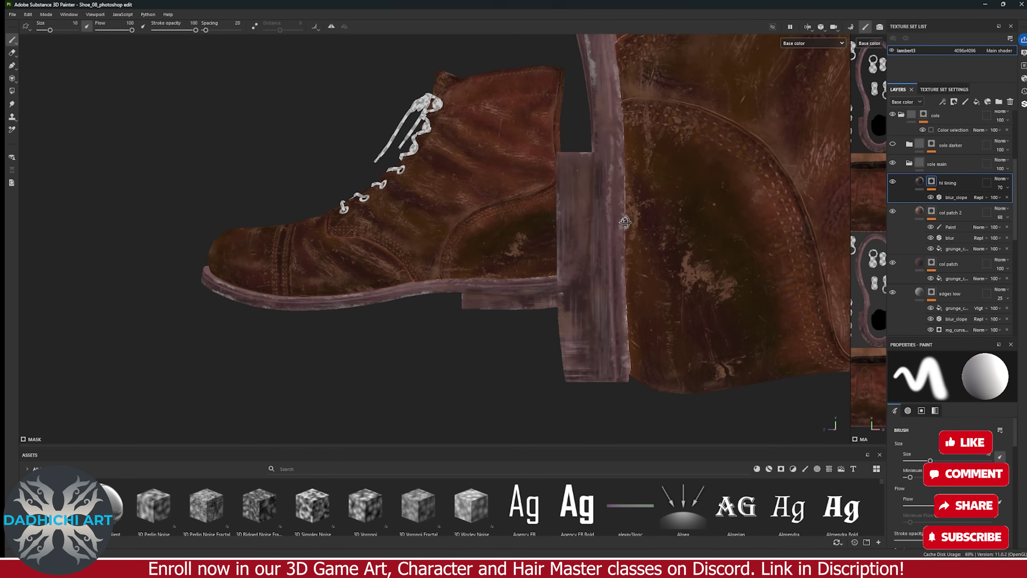
pyautogui.scroll(-5, 624, 221)
pyautogui.press('c')
pyautogui.press('c')
pyautogui.scroll(-3, 625, 222)
pyautogui.keyDown('alt'); pyautogui.moveTo(508, 192); pyautogui.dragTo(588, 204); pyautogui.keyUp('alt')
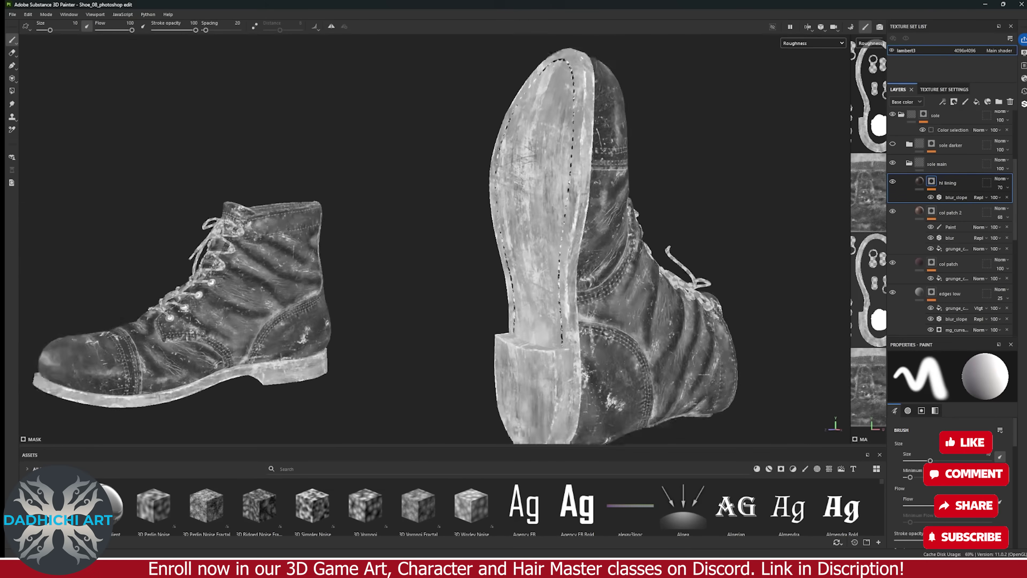
pyautogui.press('m')
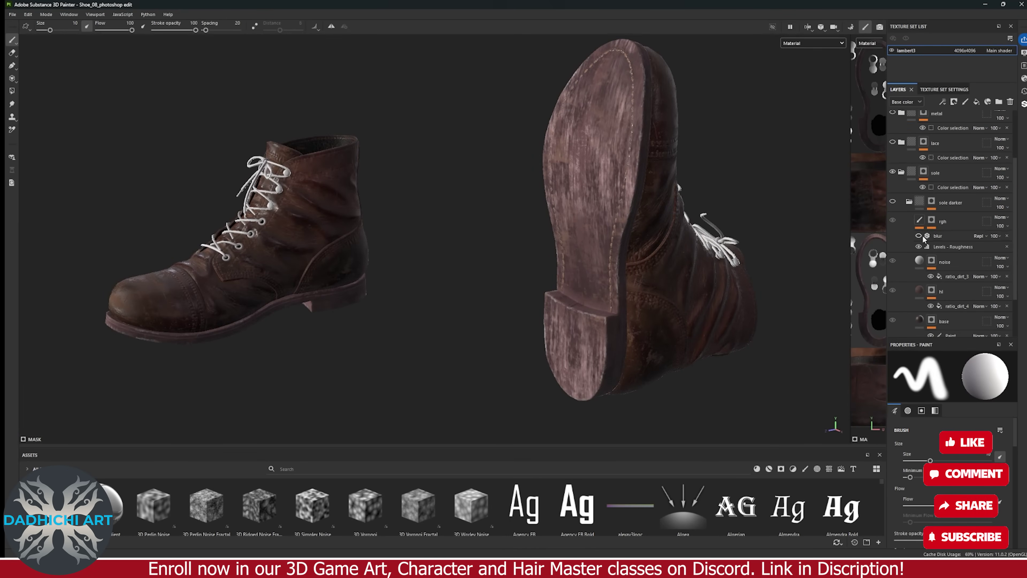
pyautogui.scroll(5, 590, 291)
pyautogui.scroll(-4, 590, 291)
pyautogui.scroll(5, 590, 291)
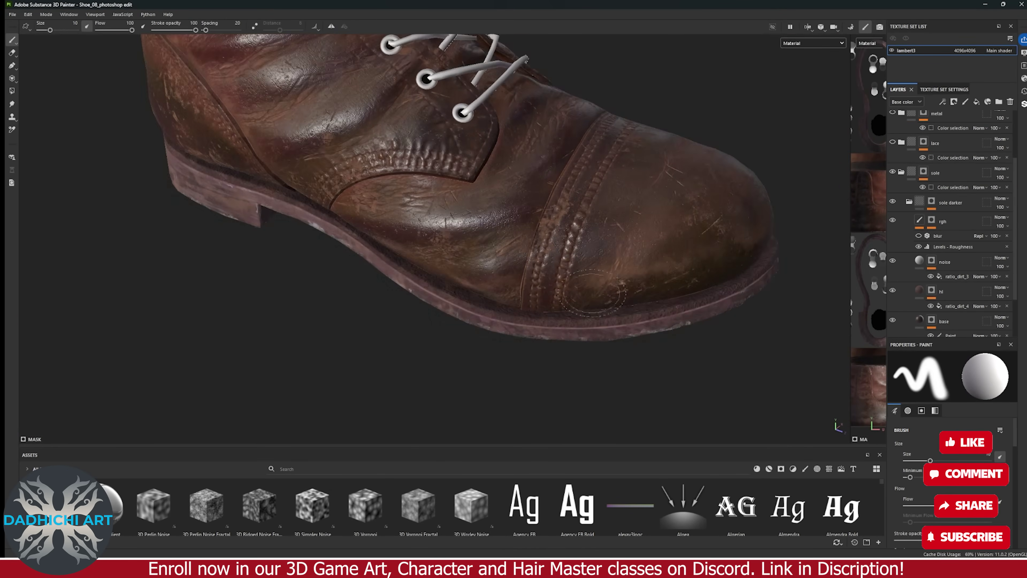
pyautogui.keyDown('alt'); pyautogui.moveTo(591, 292); pyautogui.dragTo(606, 283); pyautogui.keyUp('alt')
pyautogui.scroll(3, 607, 283)
pyautogui.scroll(-4, 607, 183)
pyautogui.scroll(2, 641, 257)
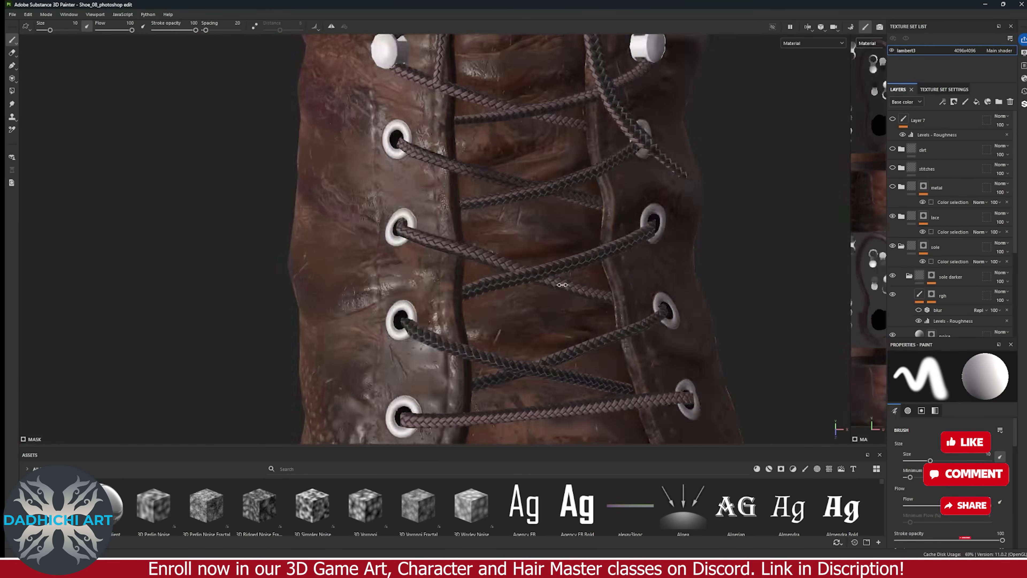
# - Inspect the laces and toe cap in the Roughness channel
pyautogui.keyDown('alt'); pyautogui.moveTo(562, 284); pyautogui.dragTo(468, 225); pyautogui.keyUp('alt')
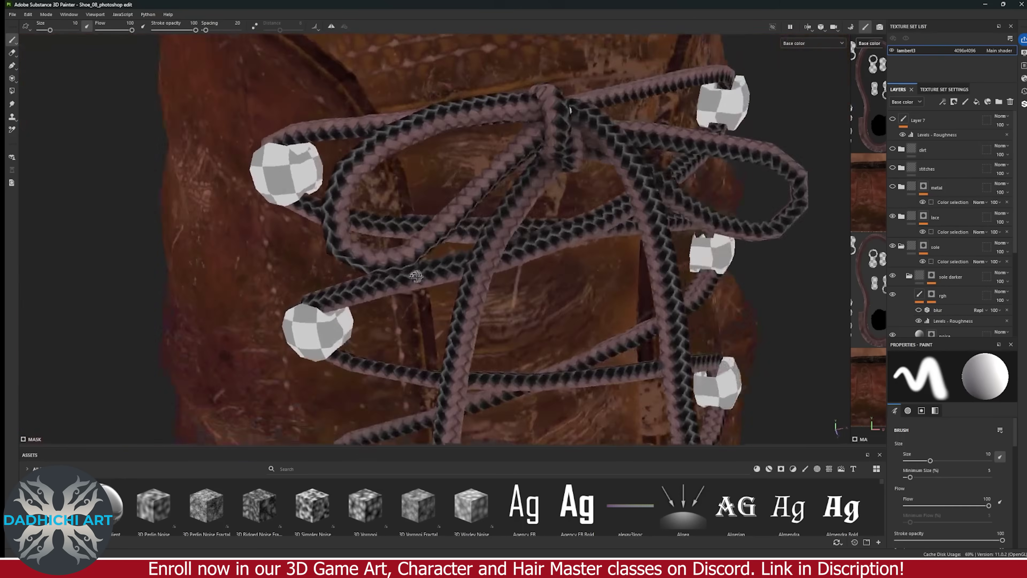
pyautogui.press('c')
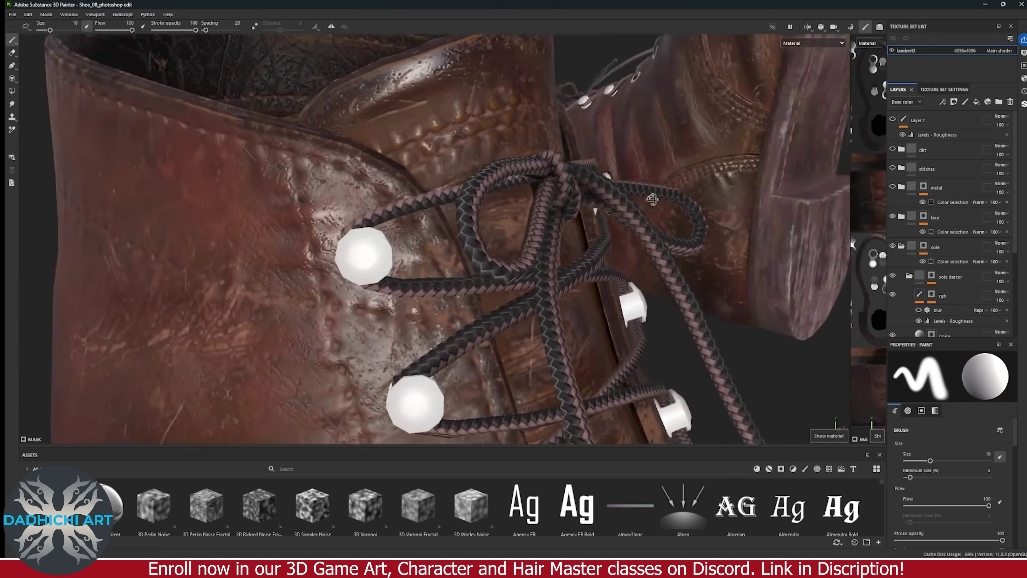
pyautogui.keyDown('alt'); pyautogui.moveTo(532, 310); pyautogui.dragTo(588, 201); pyautogui.keyUp('alt')
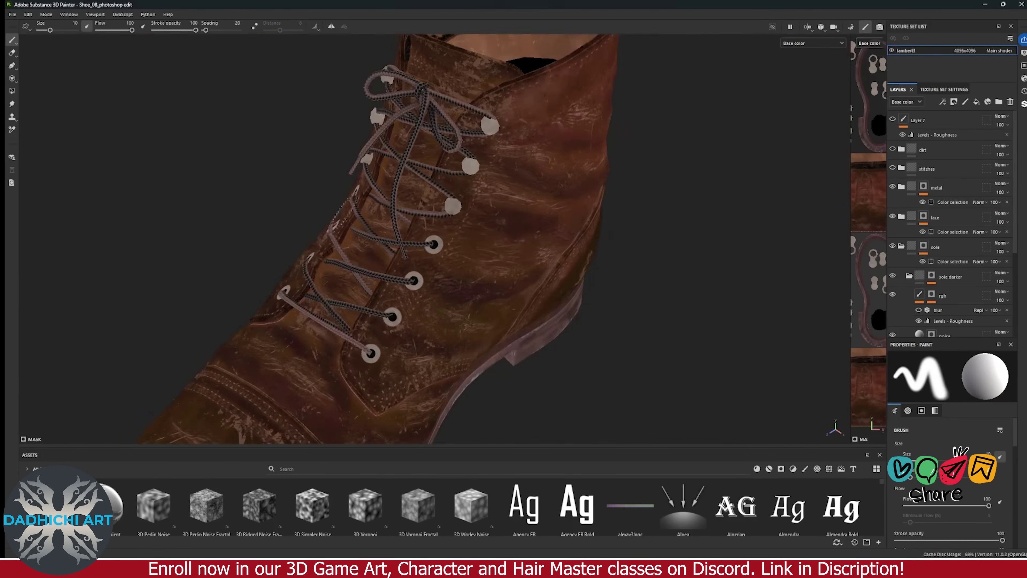
pyautogui.click(813, 43)
pyautogui.click(805, 79)
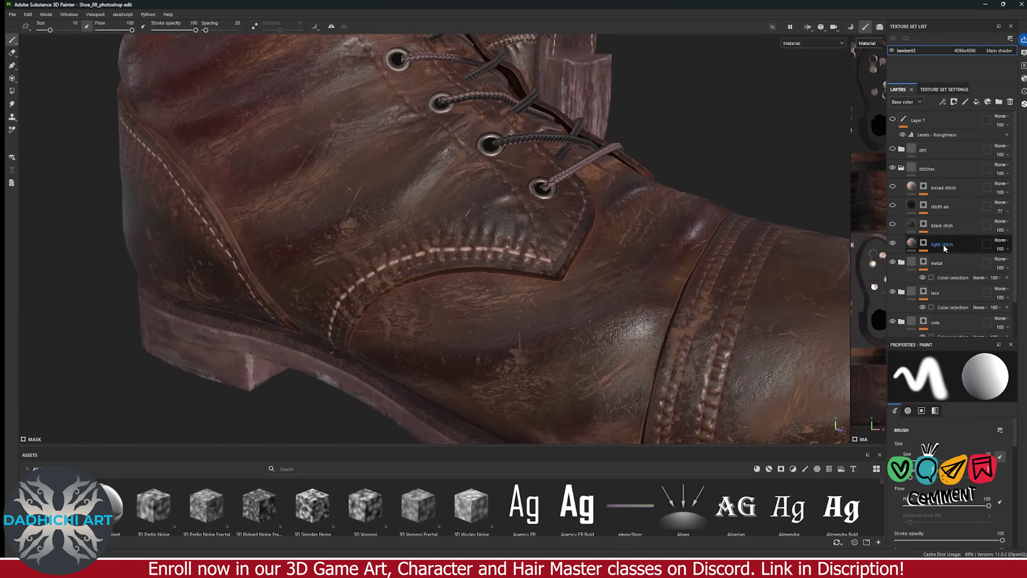
pyautogui.keyDown('alt'); pyautogui.moveTo(526, 243); pyautogui.dragTo(567, 261); pyautogui.keyUp('alt')
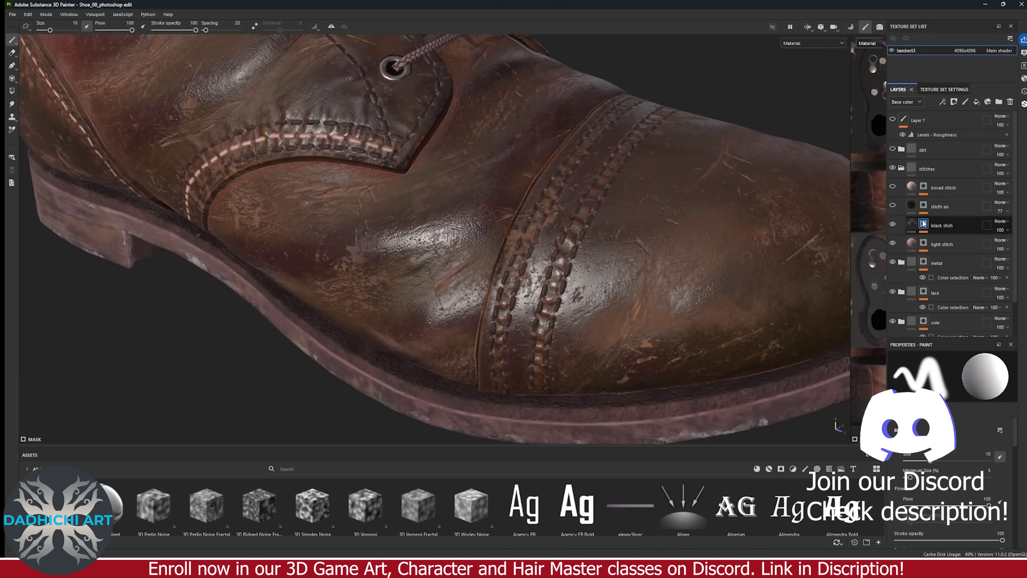
# - Expand the light stitch and black stich mask stacks and return to Base color near the heel
pyautogui.click(924, 243)
pyautogui.click(923, 224)
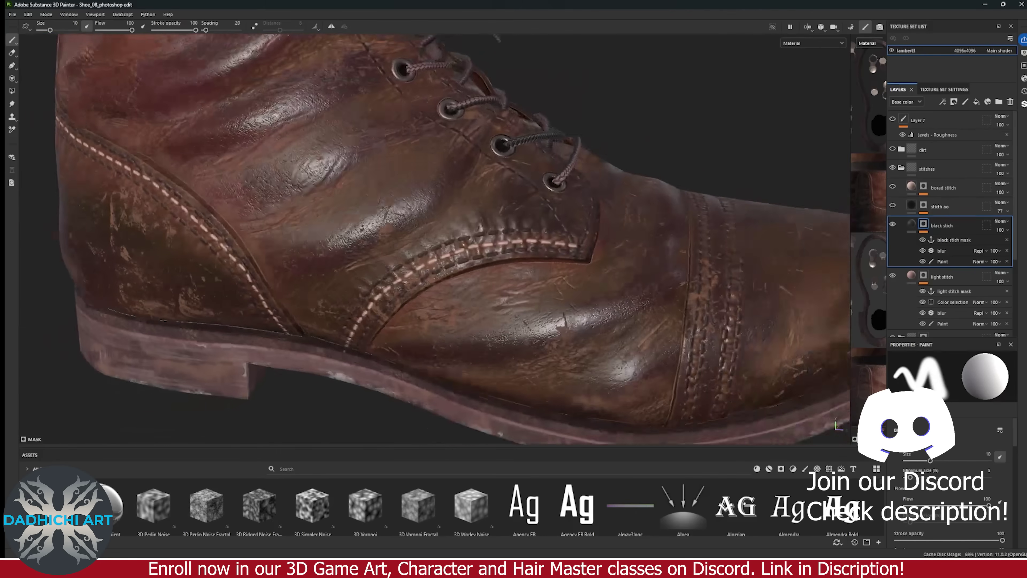
pyautogui.keyDown('alt'); pyautogui.moveTo(829, 53); pyautogui.dragTo(799, 46); pyautogui.keyUp('alt')
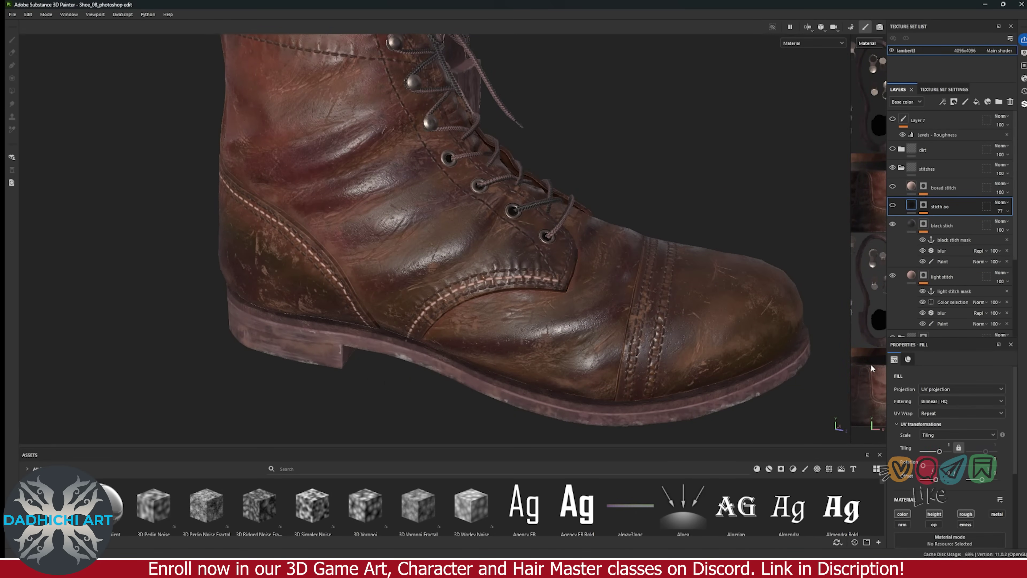
pyautogui.click(797, 78)
pyautogui.keyDown('alt'); pyautogui.moveTo(462, 336); pyautogui.dragTo(485, 255); pyautogui.keyUp('alt')
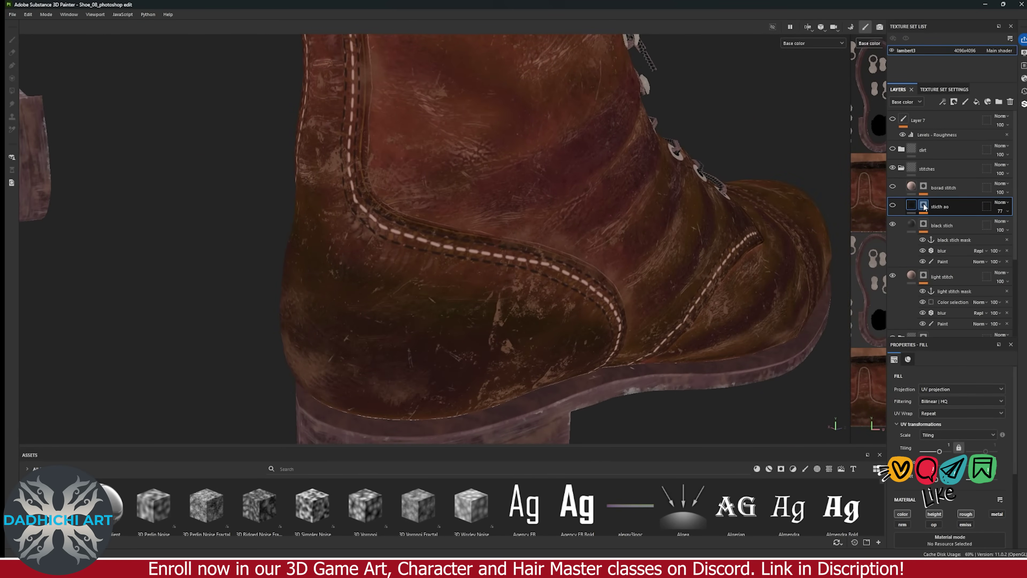
pyautogui.click(923, 205)
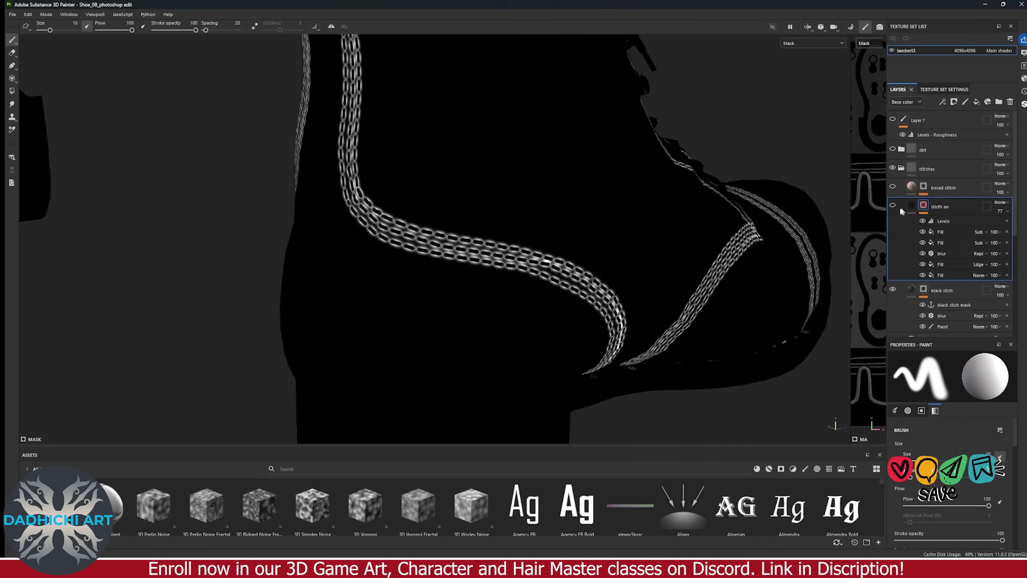
pyautogui.scroll(-5, 558, 242)
pyautogui.press('m')
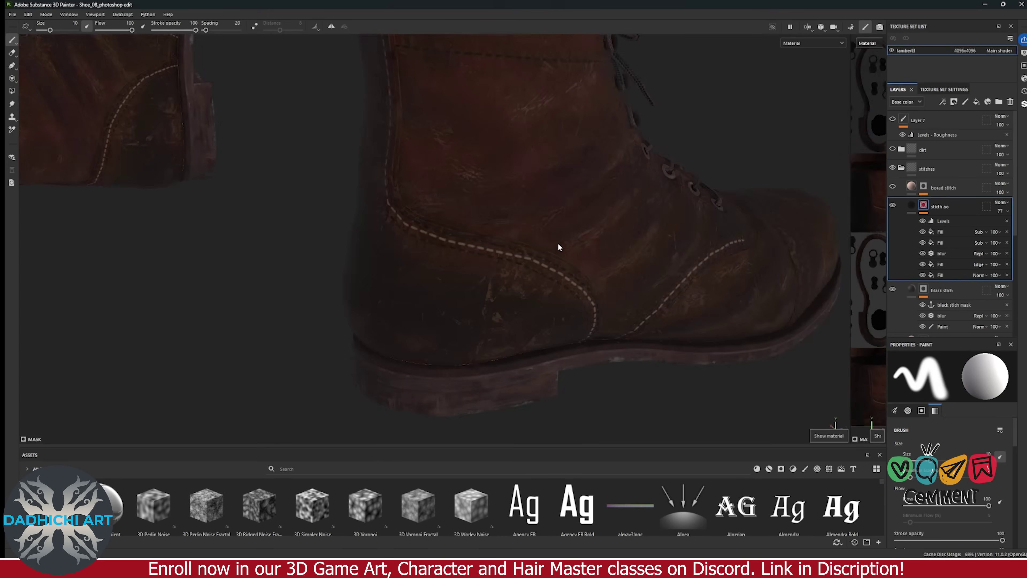
pyautogui.keyDown('alt'); pyautogui.moveTo(557, 243); pyautogui.dragTo(563, 238); pyautogui.keyUp('alt')
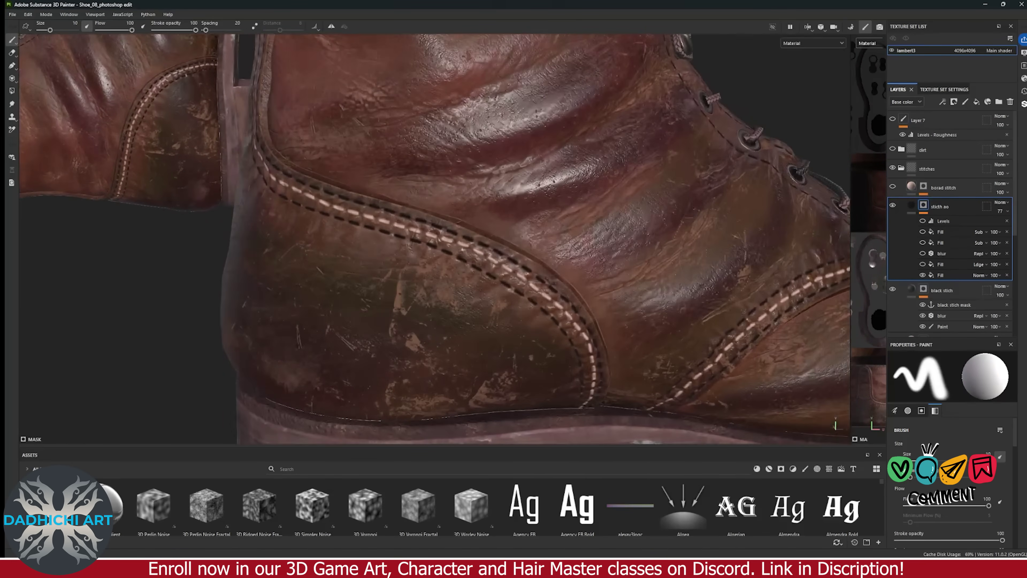
pyautogui.keyDown('alt'); pyautogui.click(923, 205); pyautogui.keyUp('alt')
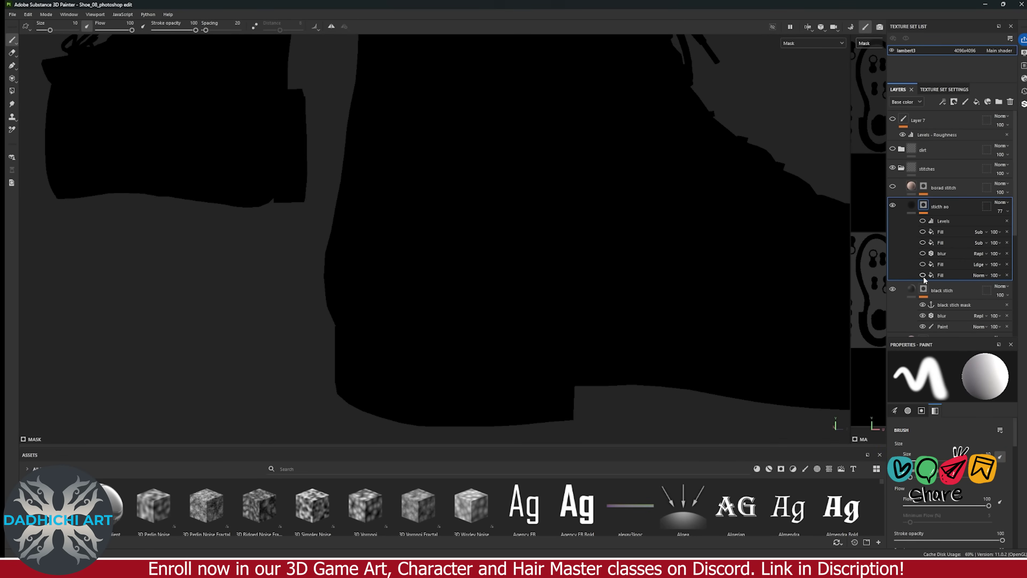
pyautogui.scroll(-3, 603, 326)
pyautogui.keyDown('alt'); pyautogui.moveTo(603, 326); pyautogui.dragTo(839, 238); pyautogui.keyUp('alt')
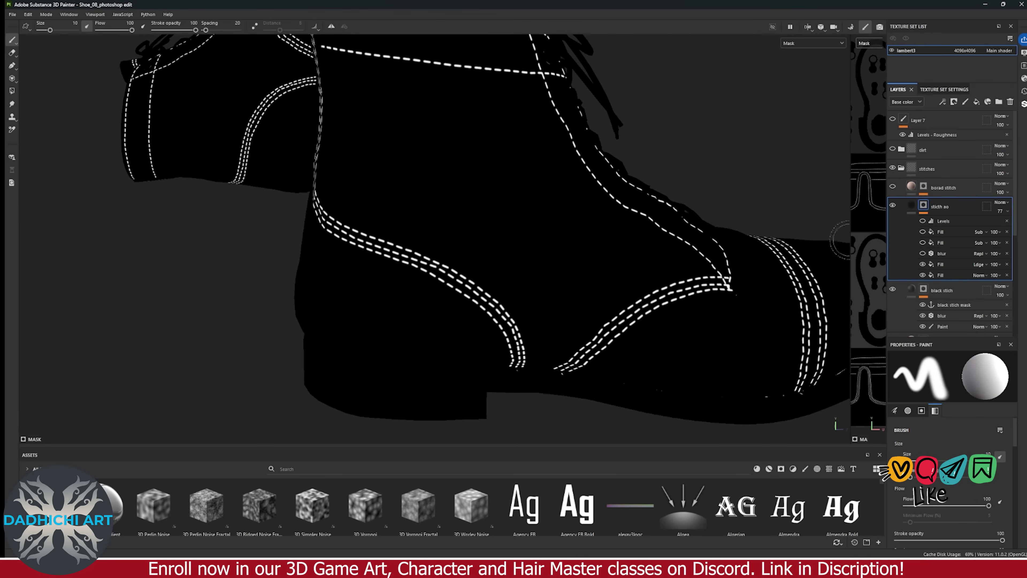
pyautogui.click(945, 264)
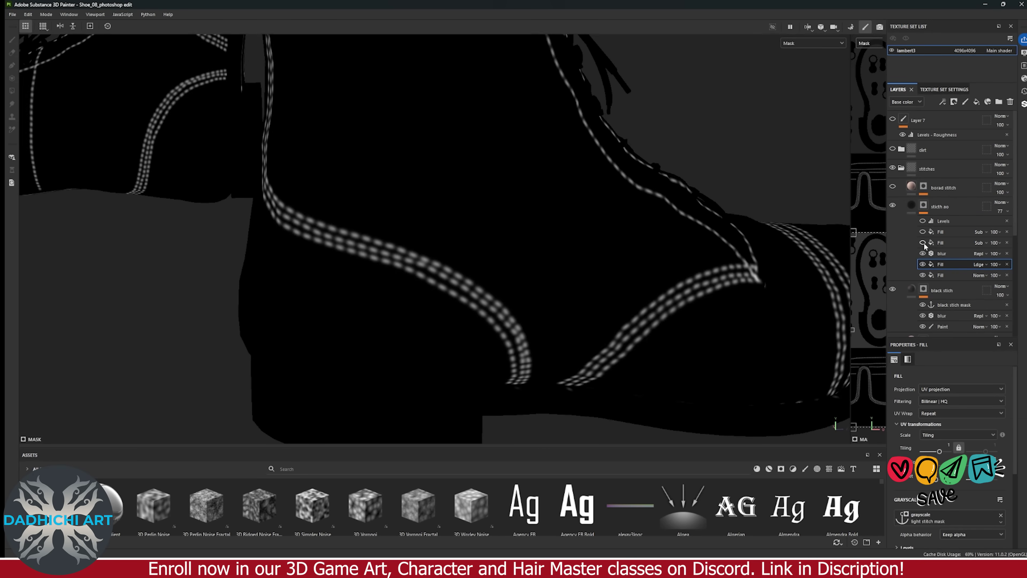
pyautogui.click(937, 243)
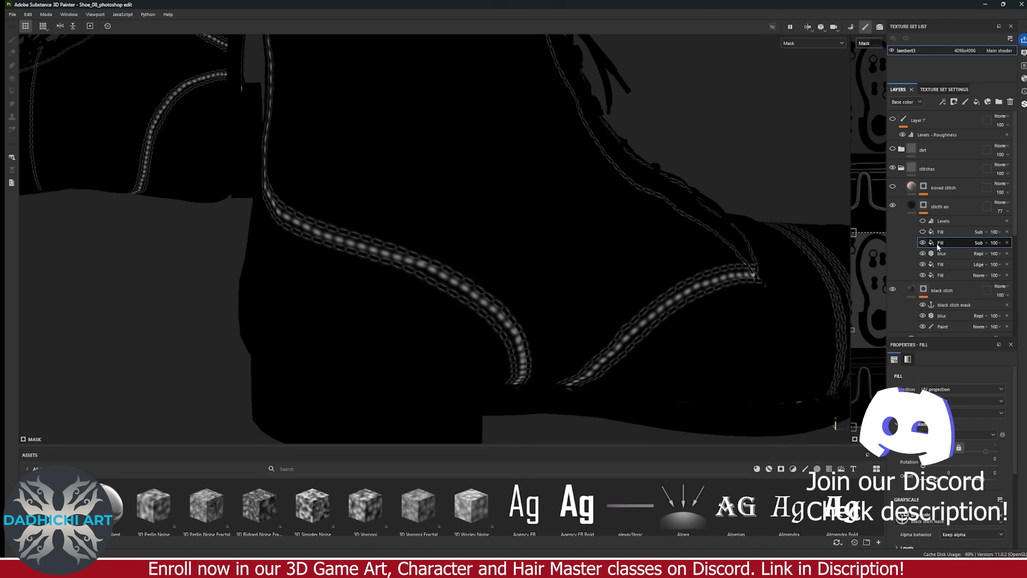
pyautogui.scroll(2, 501, 280)
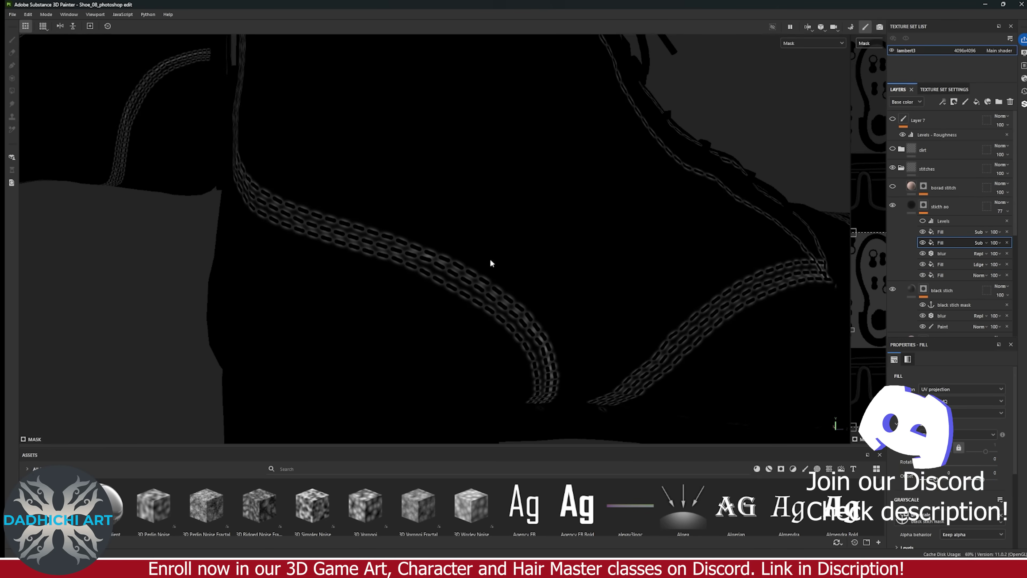
pyautogui.scroll(-5, 557, 247)
pyautogui.keyDown('alt'); pyautogui.moveTo(557, 248); pyautogui.dragTo(586, 295); pyautogui.keyUp('alt')
pyautogui.press('m')
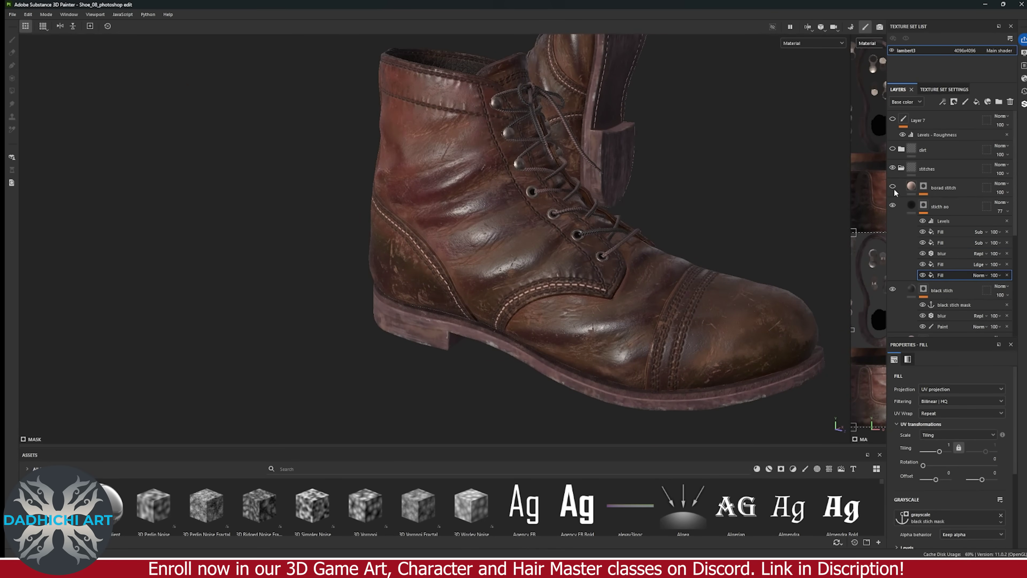
pyautogui.keyDown('alt'); pyautogui.moveTo(646, 348); pyautogui.dragTo(675, 372); pyautogui.keyUp('alt')
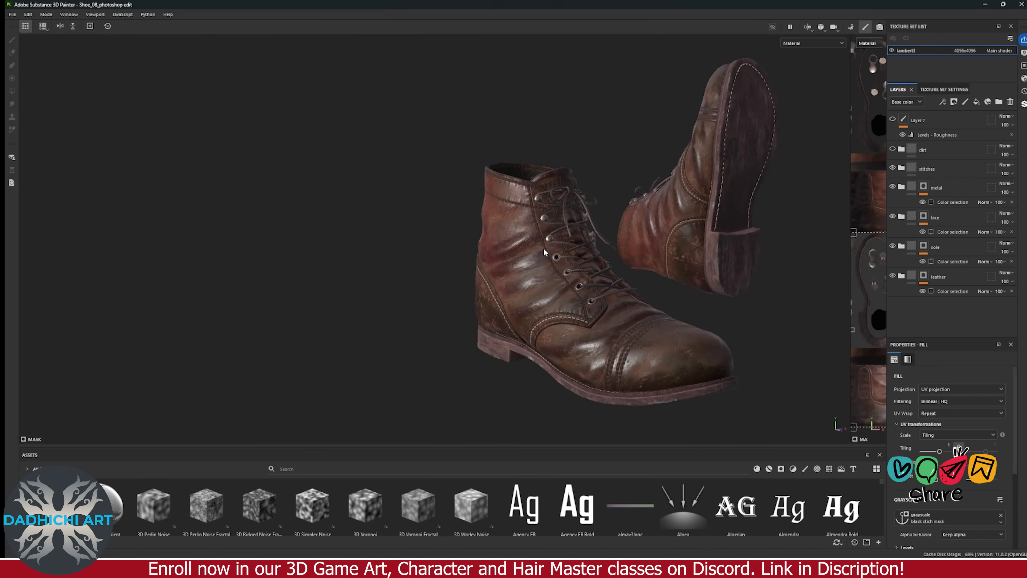
# - Make the Dust layer visible again and orbit to a front-on view of the boots
pyautogui.scroll(3, 535, 247)
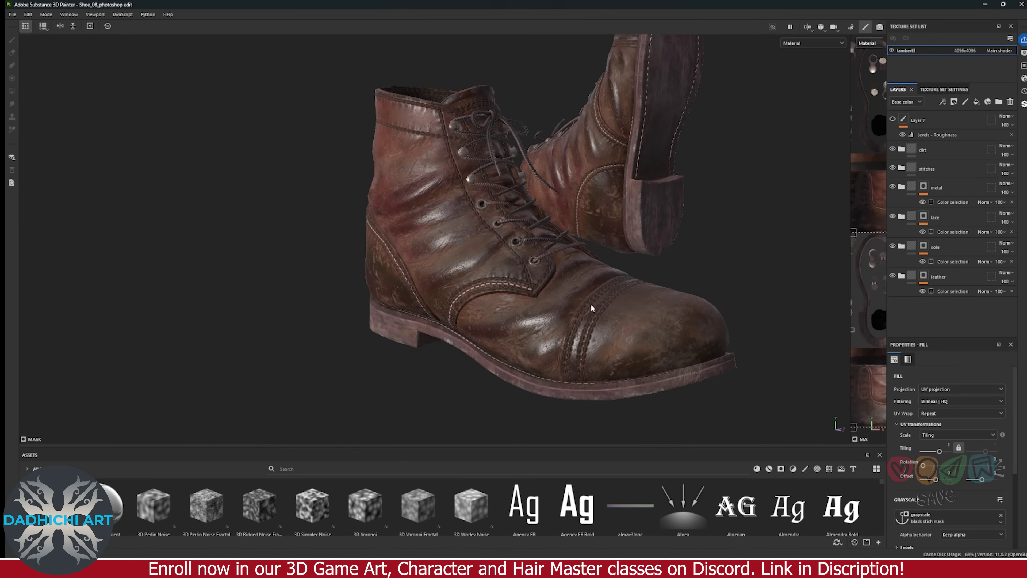
pyautogui.keyDown('alt'); pyautogui.moveTo(590, 303); pyautogui.dragTo(481, 254); pyautogui.keyUp('alt')
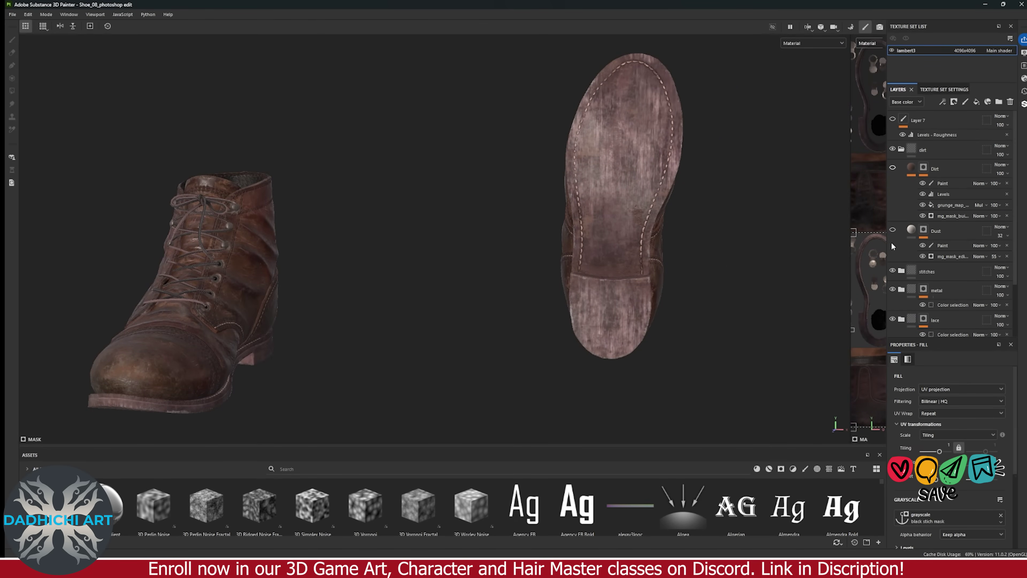
pyautogui.scroll(-2, 819, 214)
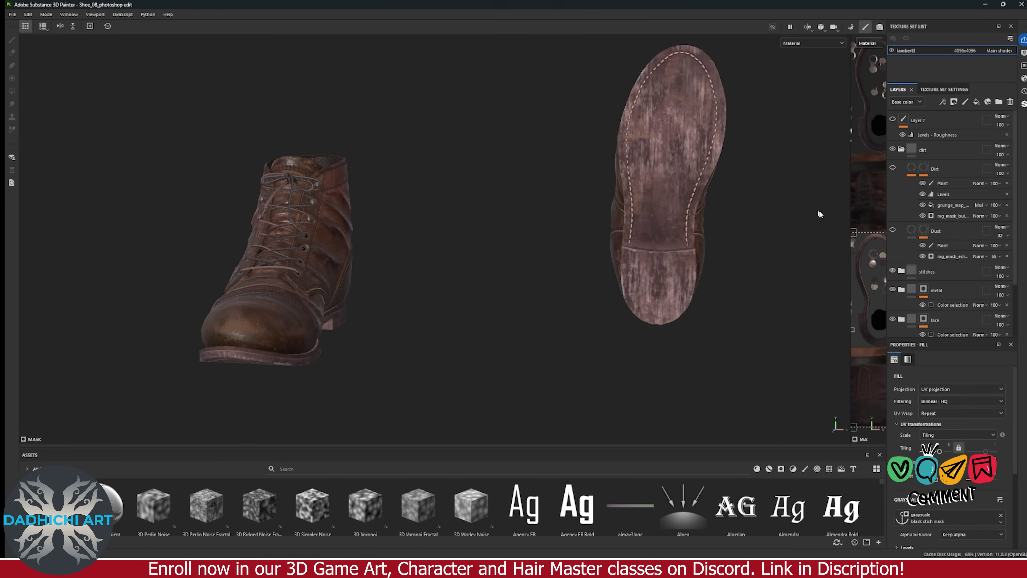
pyautogui.click(892, 230)
pyautogui.moveTo(607, 226)
pyautogui.keyDown('alt'); pyautogui.mouseDown()
pyautogui.moveTo(493, 234)
pyautogui.moveTo(619, 230)
pyautogui.moveTo(595, 220)
pyautogui.moveTo(214, 220)
pyautogui.moveTo(614, 224)
pyautogui.mouseUp(); pyautogui.keyUp('alt')
# - Preview the Dust and Dirt layer masks on the boots, then return to the full material view
pyautogui.keyDown('alt'); pyautogui.click(923, 229); pyautogui.keyUp('alt')
pyautogui.press('c')
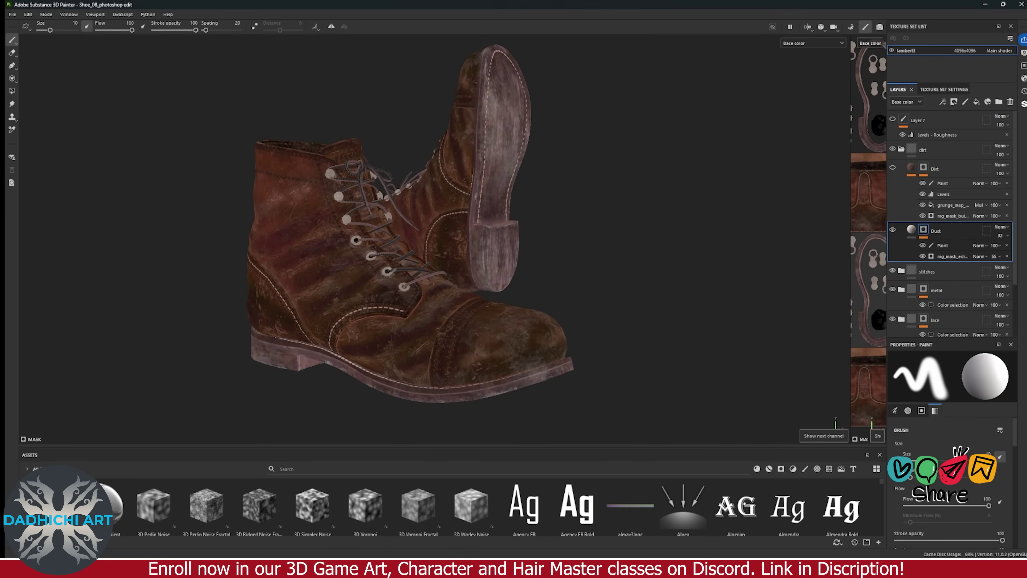
pyautogui.keyDown('alt'); pyautogui.click(923, 167); pyautogui.keyUp('alt')
pyautogui.moveTo(665, 202)
pyautogui.keyDown('alt'); pyautogui.mouseDown()
pyautogui.moveTo(303, 229)
pyautogui.moveTo(316, 137)
pyautogui.mouseUp(); pyautogui.keyUp('alt')
pyautogui.click(926, 183)
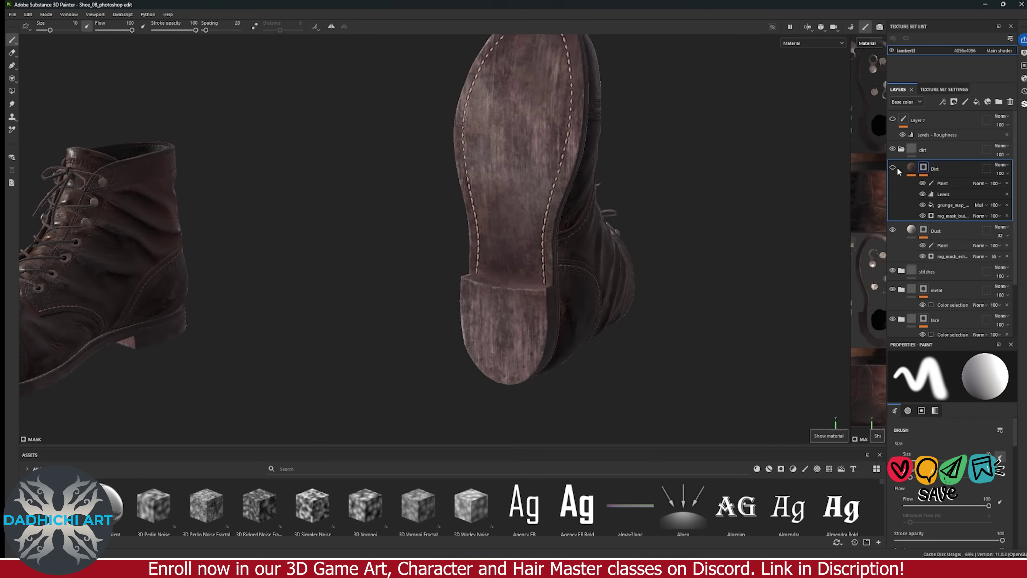
# - Inspect the sole's worn texture in close-up, then orbit back out to show both boots
pyautogui.keyDown('alt'); pyautogui.moveTo(526, 226); pyautogui.dragTo(533, 220); pyautogui.keyUp('alt')
pyautogui.keyDown('alt'); pyautogui.moveTo(534, 221); pyautogui.dragTo(535, 247, button='middle'); pyautogui.keyUp('alt')
pyautogui.keyDown('alt'); pyautogui.moveTo(535, 248); pyautogui.dragTo(550, 234, button='right'); pyautogui.keyUp('alt')
pyautogui.keyDown('alt'); pyautogui.moveTo(550, 234); pyautogui.dragTo(748, 164); pyautogui.keyUp('alt')
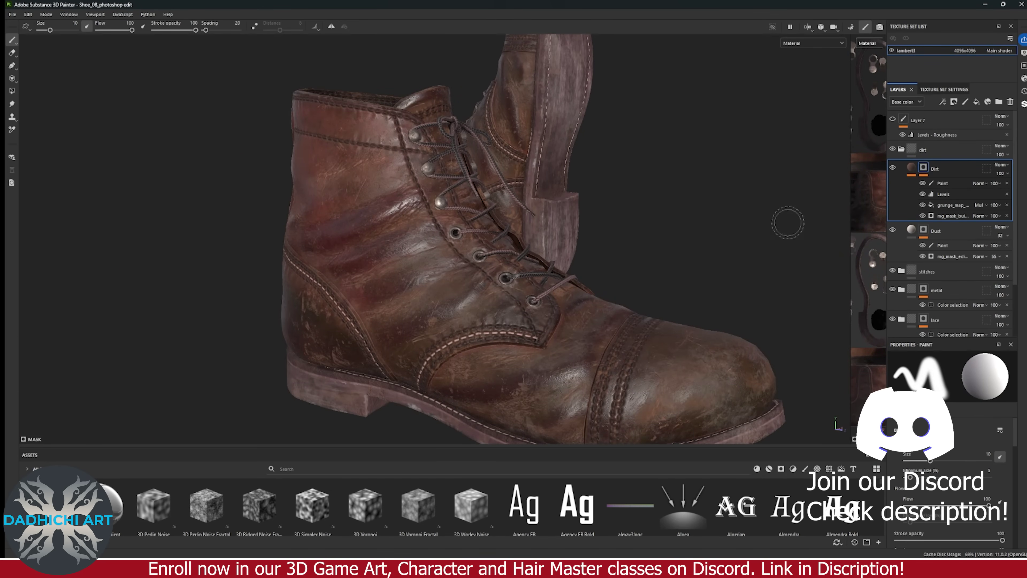
pyautogui.keyDown('alt'); pyautogui.moveTo(788, 222); pyautogui.dragTo(888, 189, button='right'); pyautogui.keyUp('alt')
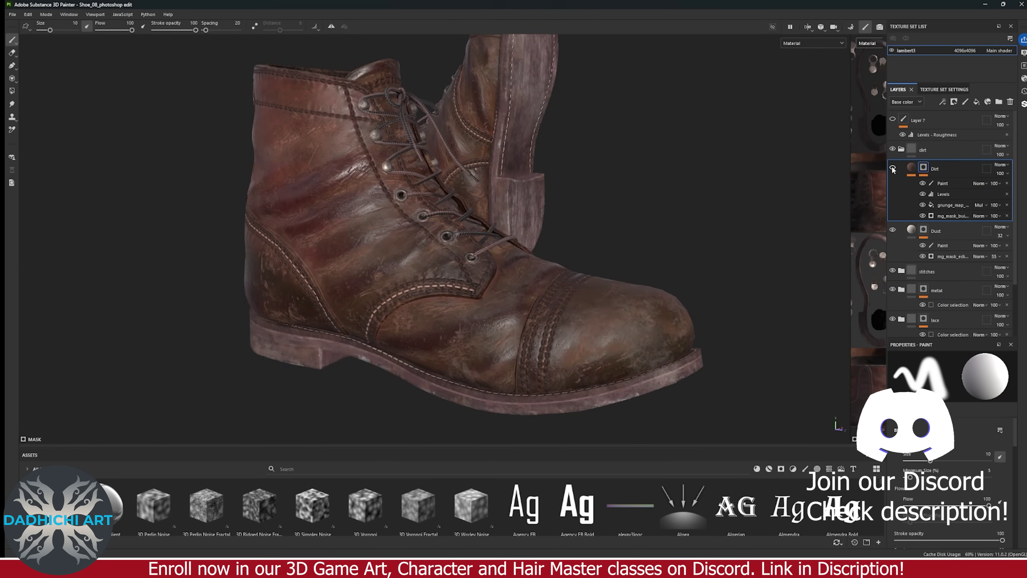
pyautogui.keyDown('alt'); pyautogui.moveTo(667, 242); pyautogui.dragTo(580, 265); pyautogui.keyUp('alt')
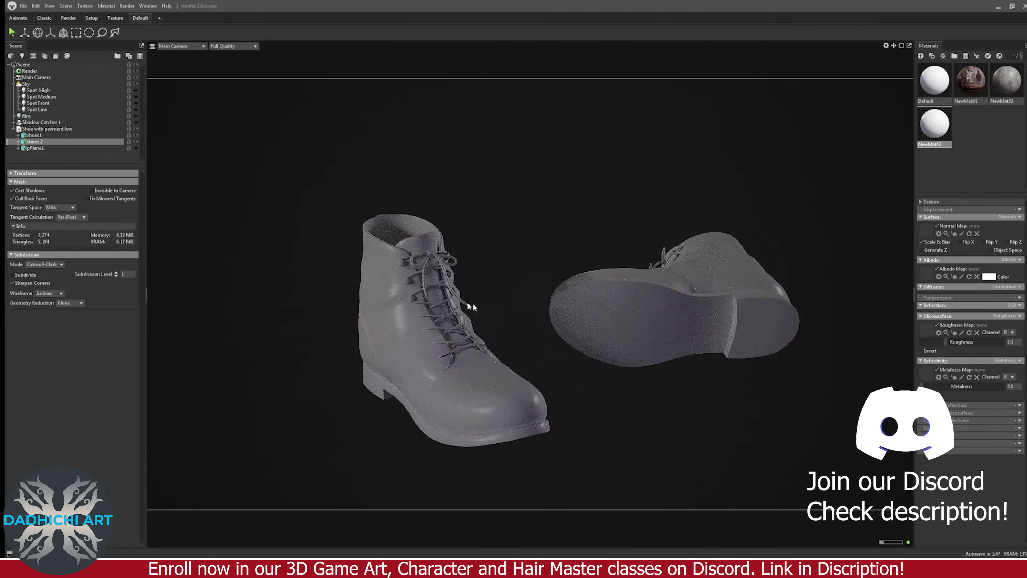
# - Select the Sky light, turn on Spot Front, and turn off the Rim light
pyautogui.click(26, 83)
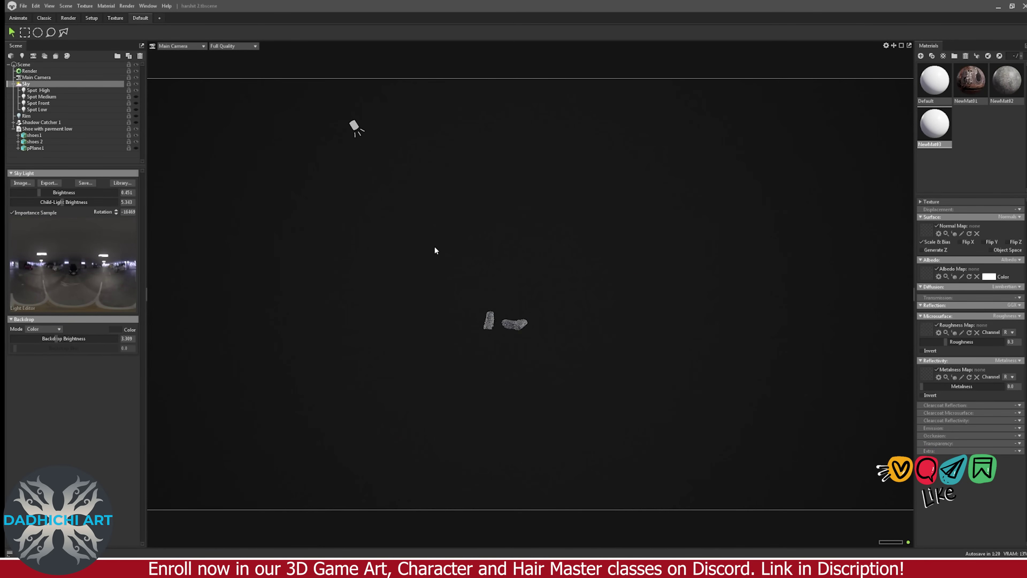
pyautogui.click(136, 104)
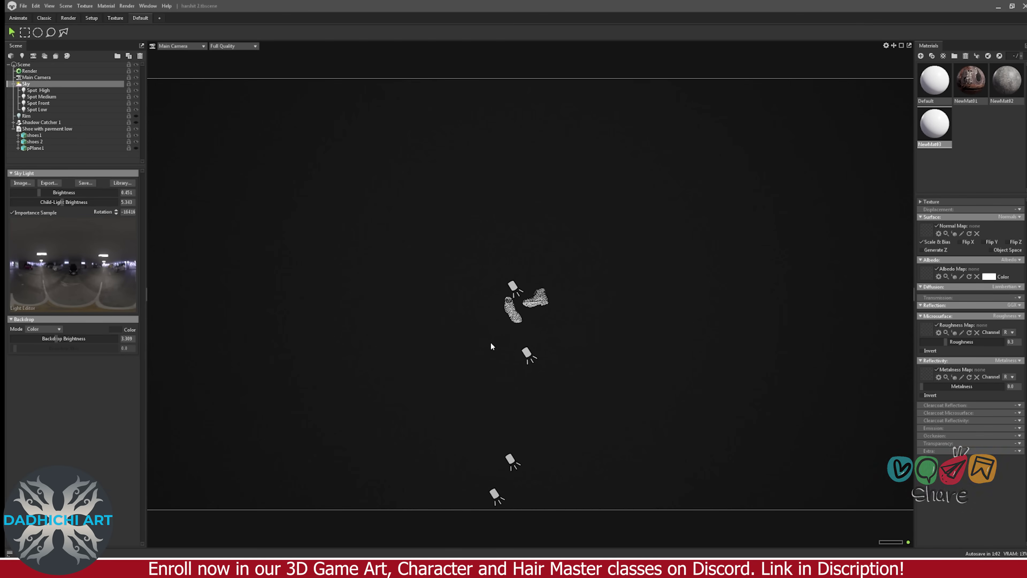
pyautogui.scroll(5, 545, 351)
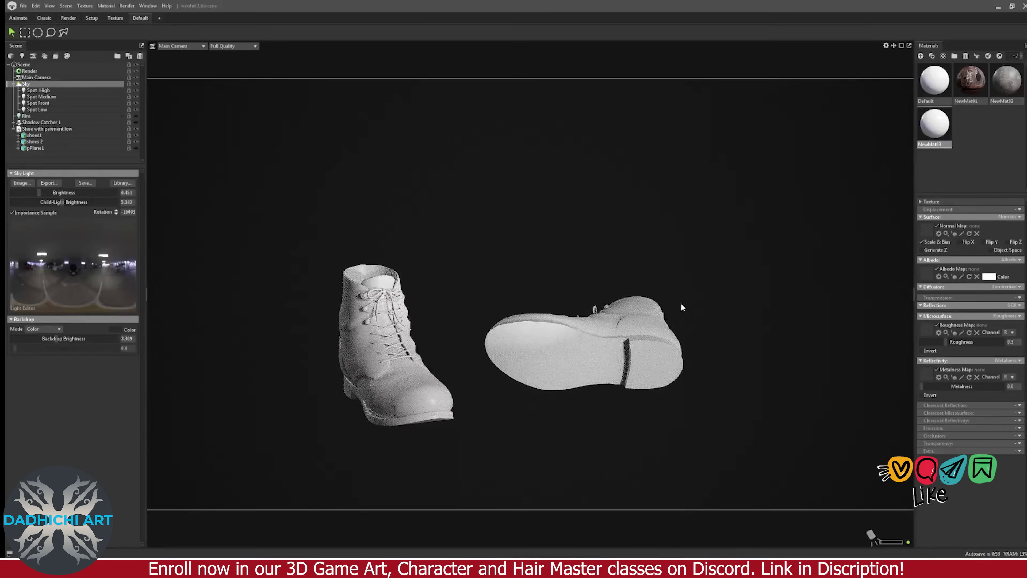
pyautogui.moveTo(681, 307); pyautogui.dragTo(226, 216)
pyautogui.click(135, 115)
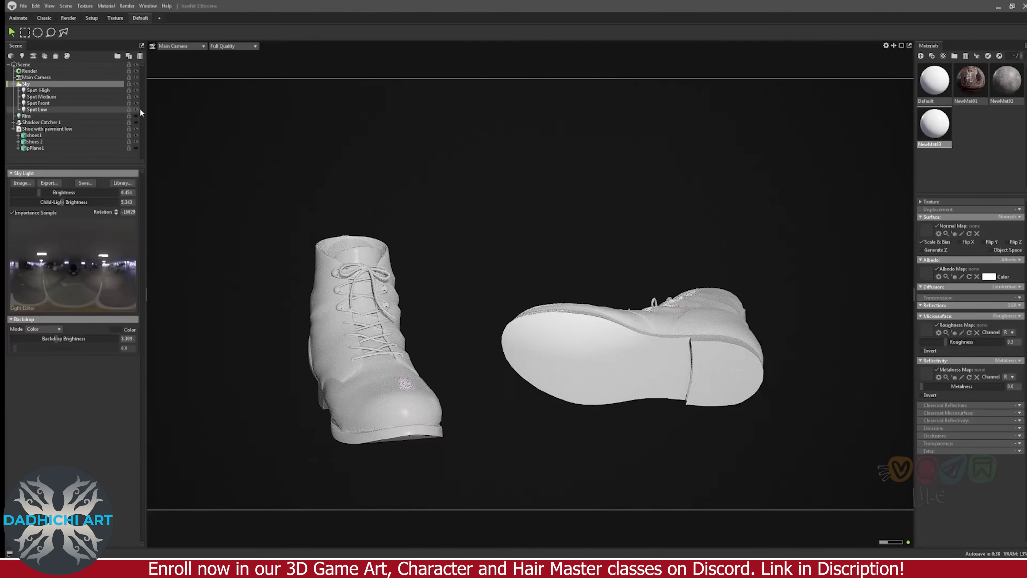
# - Swap Shadow Catcher 1 for the textured pPlane1 ground and frame the shoes from a low angle
pyautogui.click(553, 265)
pyautogui.moveTo(553, 265); pyautogui.dragTo(502, 326)
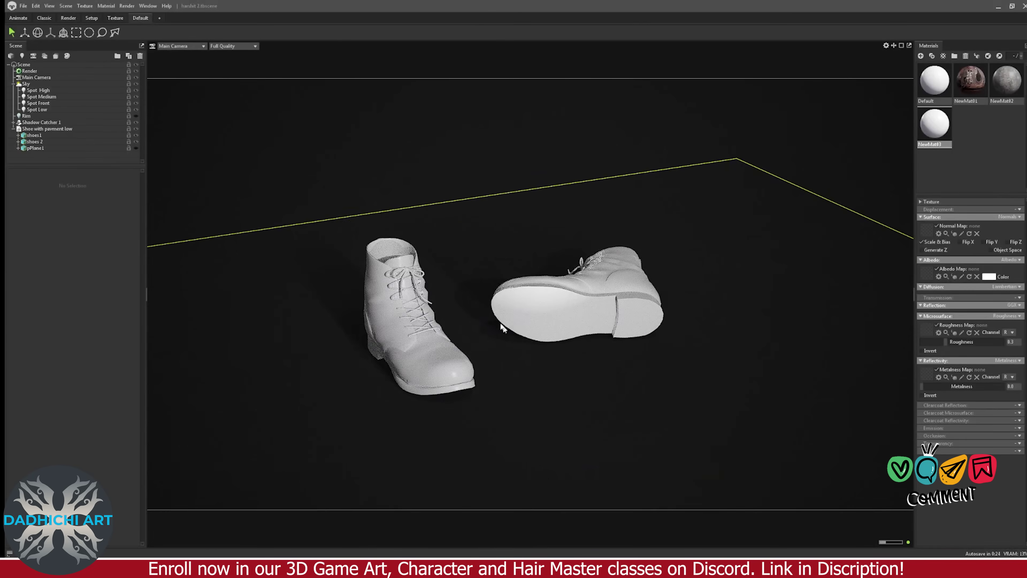
pyautogui.click(136, 122)
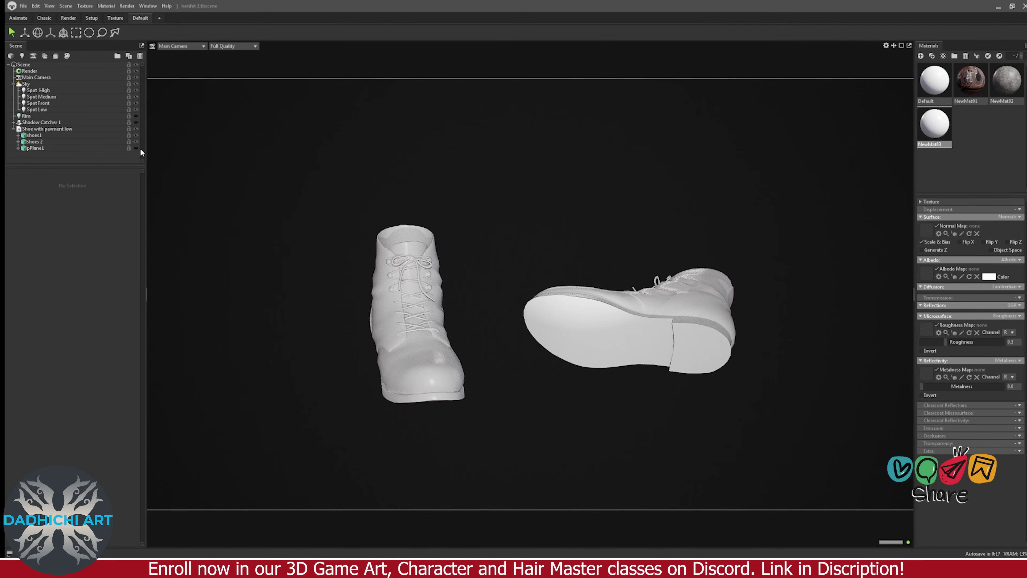
pyautogui.click(136, 148)
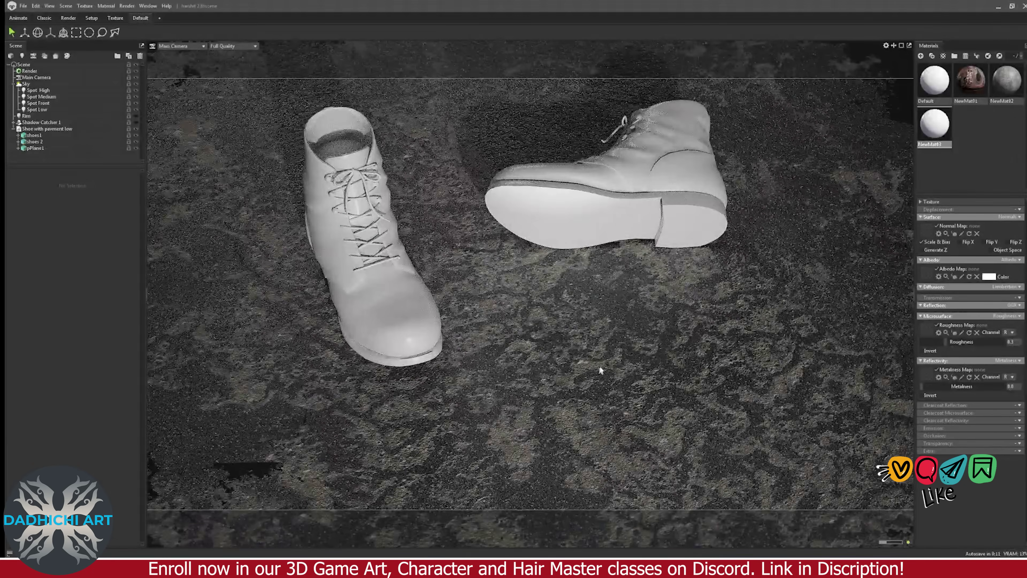
pyautogui.moveTo(600, 370); pyautogui.dragTo(460, 303)
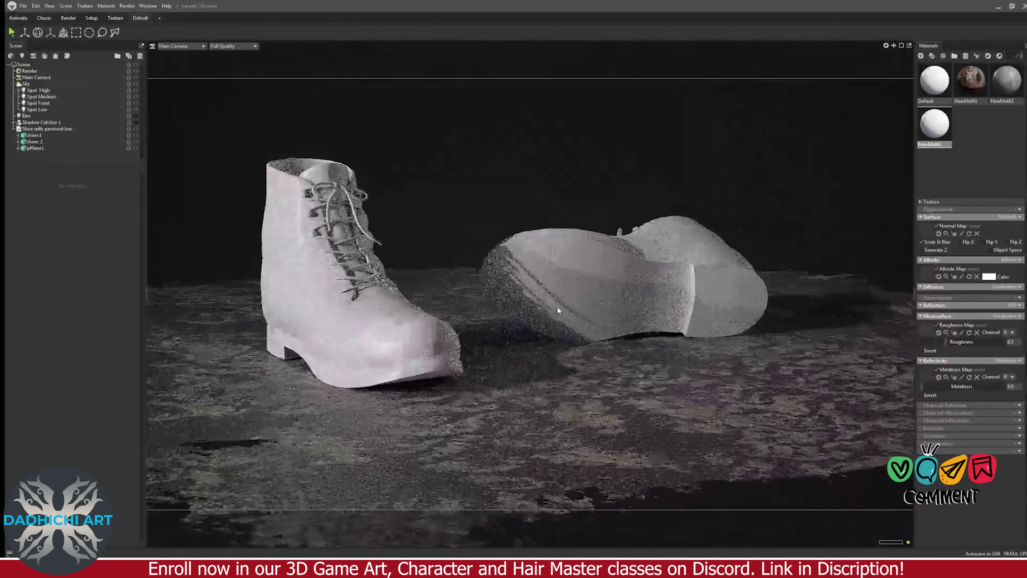
pyautogui.moveTo(556, 306); pyautogui.dragTo(539, 362)
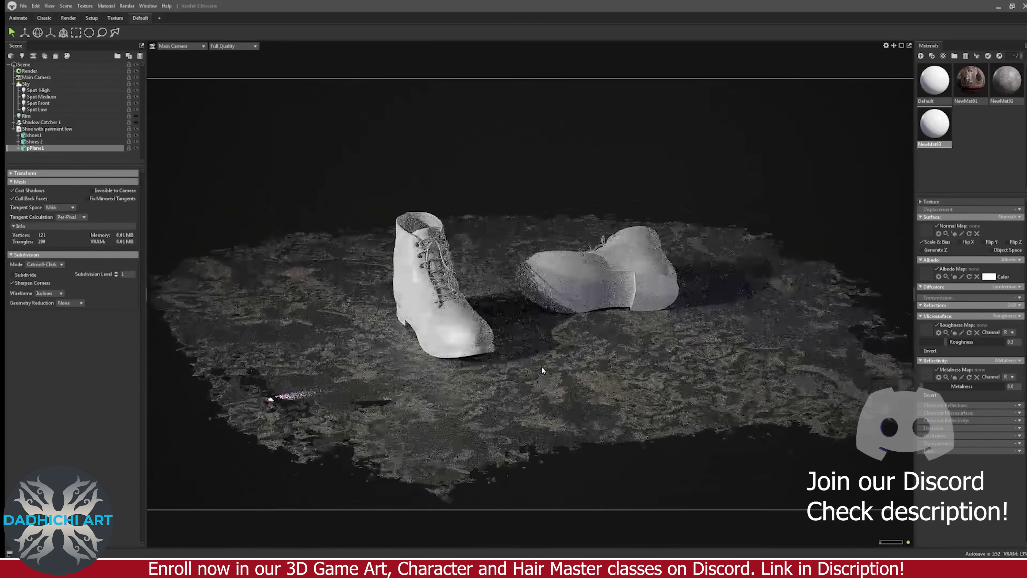
pyautogui.moveTo(542, 366); pyautogui.dragTo(261, 311)
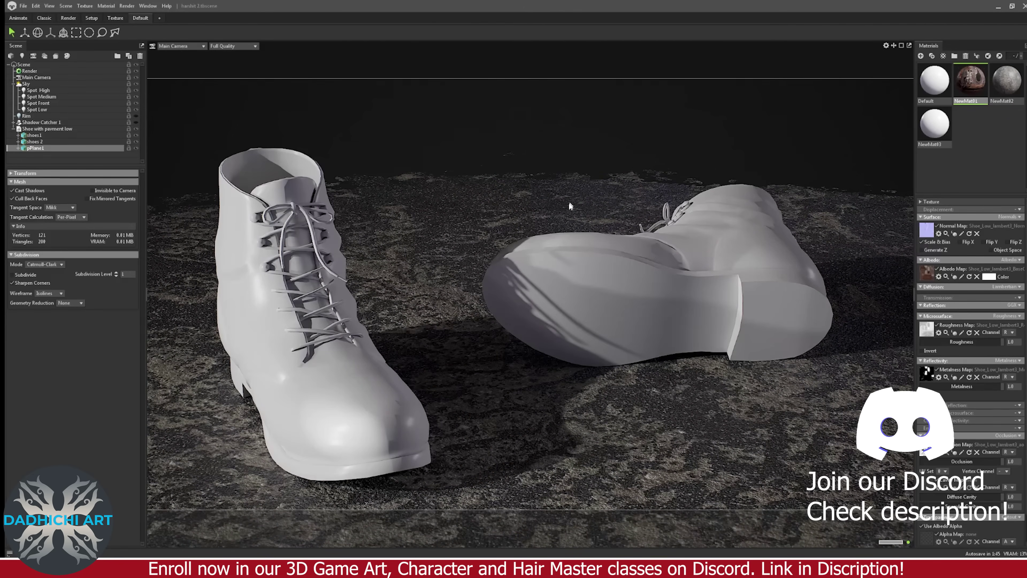
pyautogui.moveTo(570, 206); pyautogui.dragTo(975, 134)
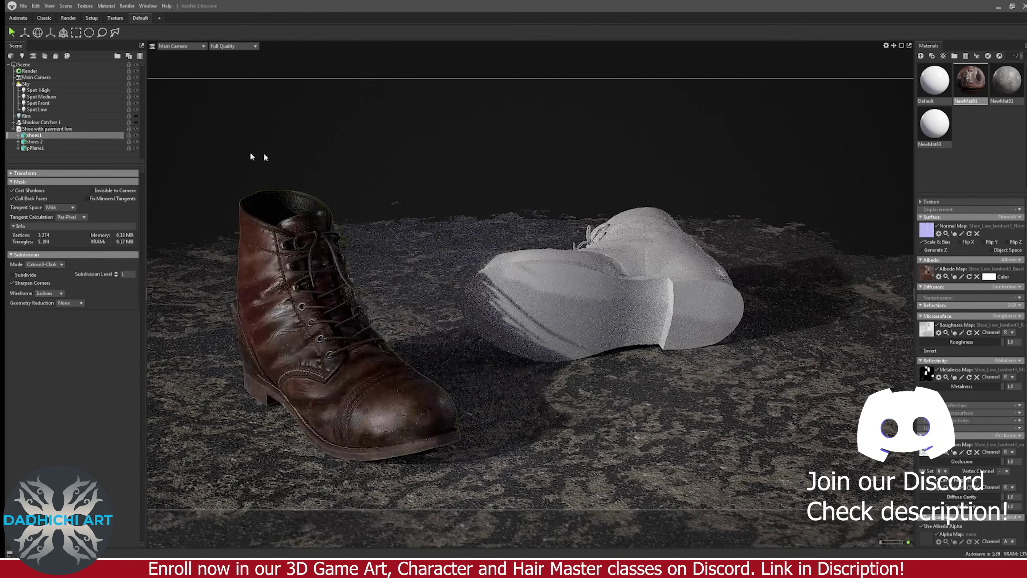
# - Apply the NewMat01 leather material to shoes 2 and preview its normal map
pyautogui.moveTo(66, 147); pyautogui.dragTo(65, 144)
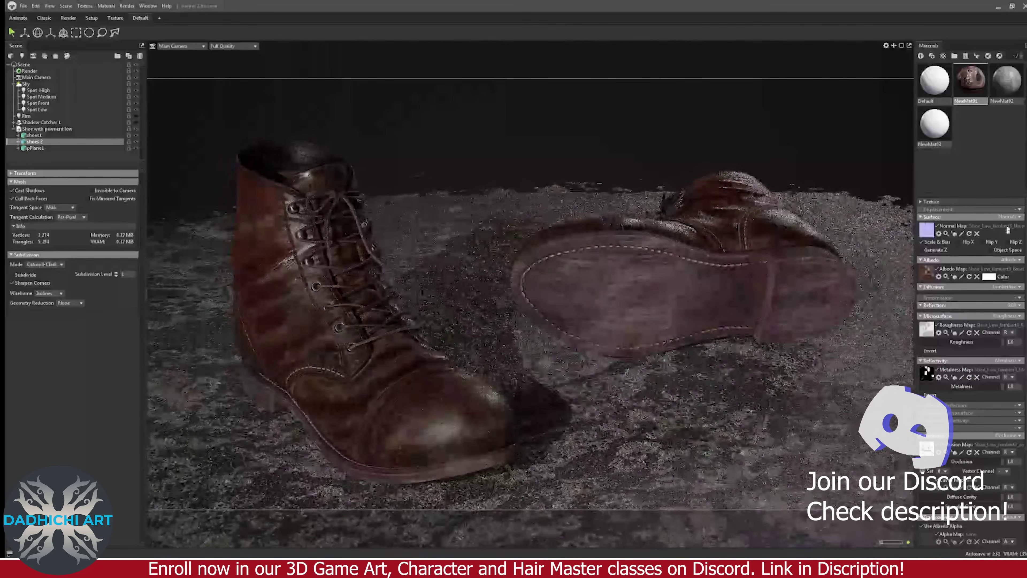
pyautogui.click(927, 229)
pyautogui.press('Escape')
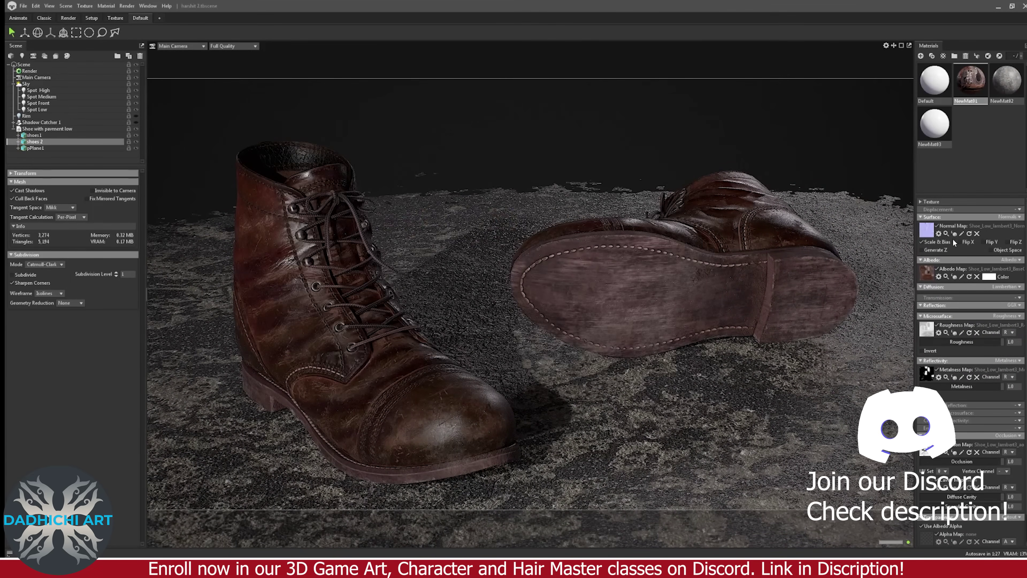
pyautogui.click(954, 234)
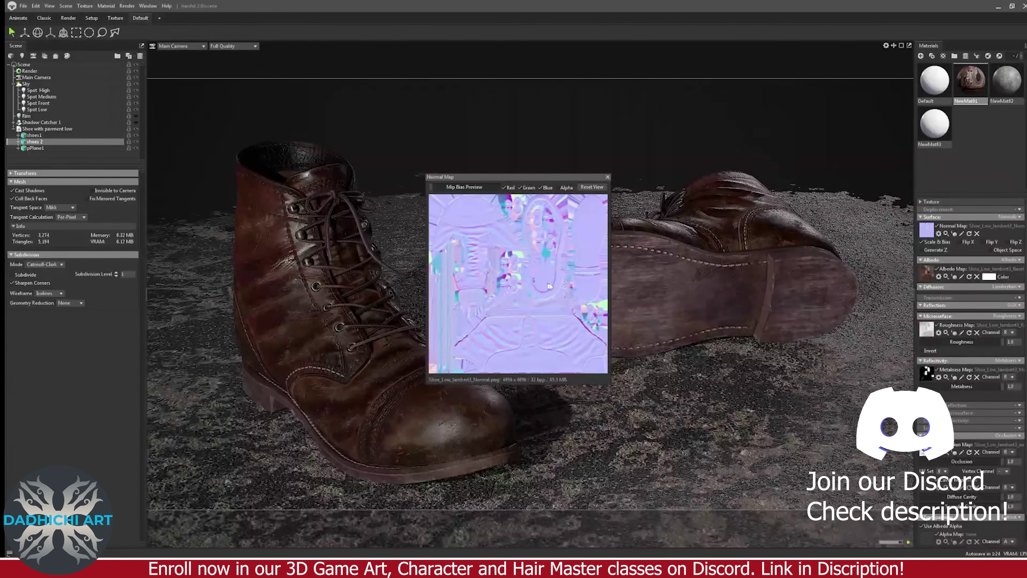
pyautogui.click(610, 213)
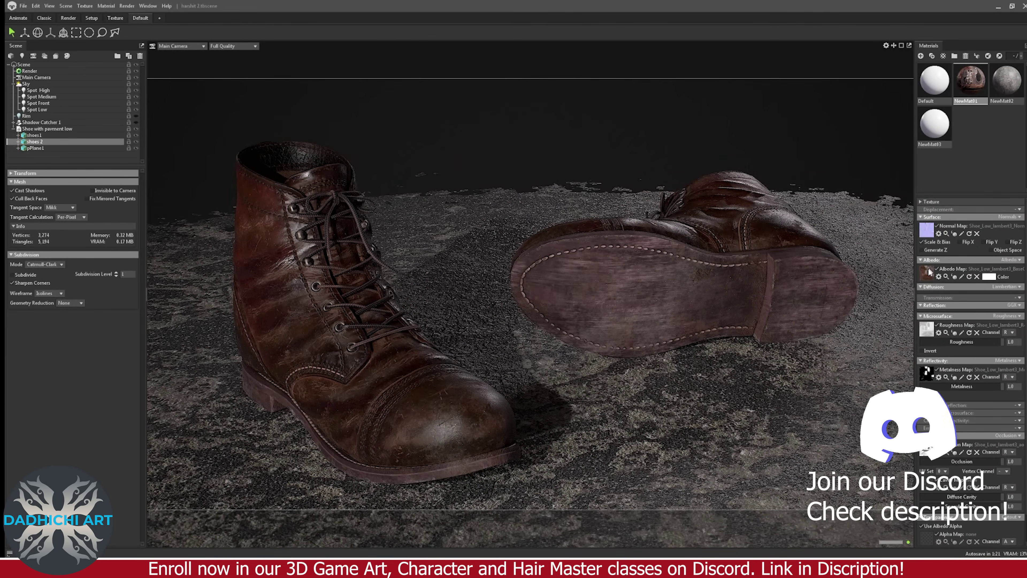
pyautogui.scroll(-2, 932, 295)
# - Preview the roughness, metalness and occlusion maps on the boots, then select Main Camera
pyautogui.click(955, 306)
pyautogui.moveTo(436, 267); pyautogui.dragTo(492, 255)
pyautogui.moveTo(564, 371); pyautogui.dragTo(533, 328)
pyautogui.click(954, 304)
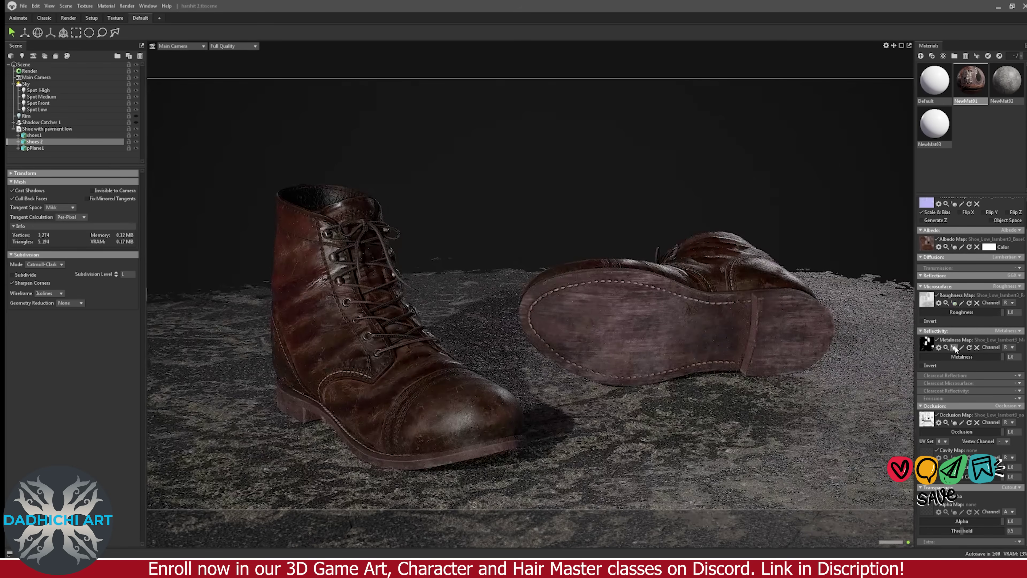
pyautogui.click(954, 348)
pyautogui.click(954, 347)
pyautogui.click(954, 422)
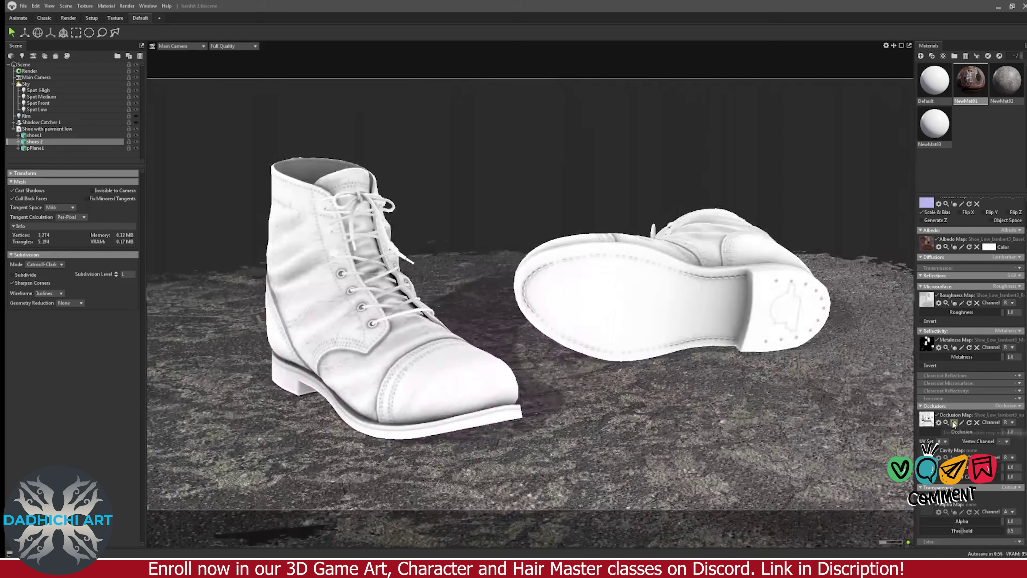
pyautogui.click(954, 422)
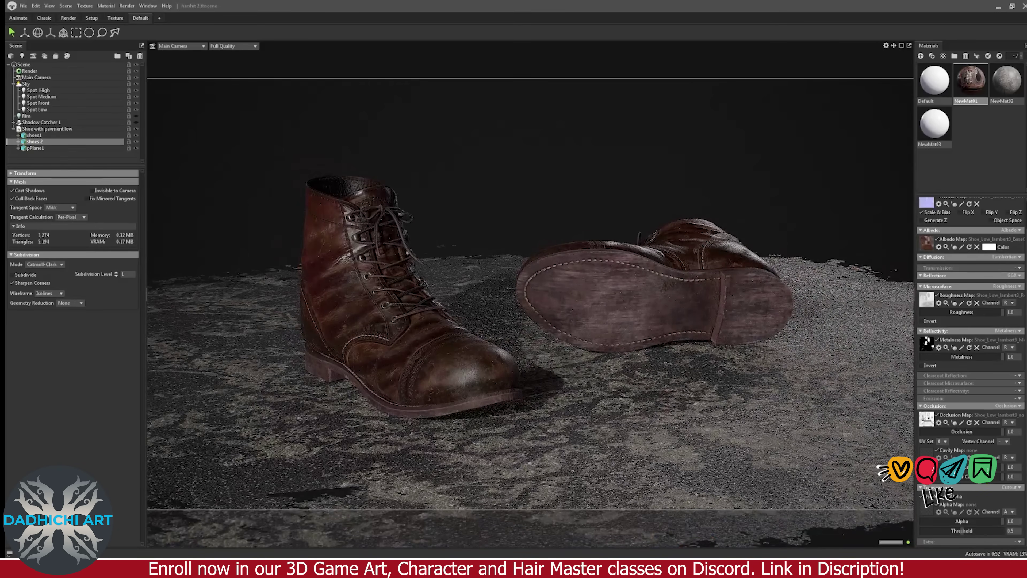
pyautogui.moveTo(535, 350); pyautogui.dragTo(592, 336)
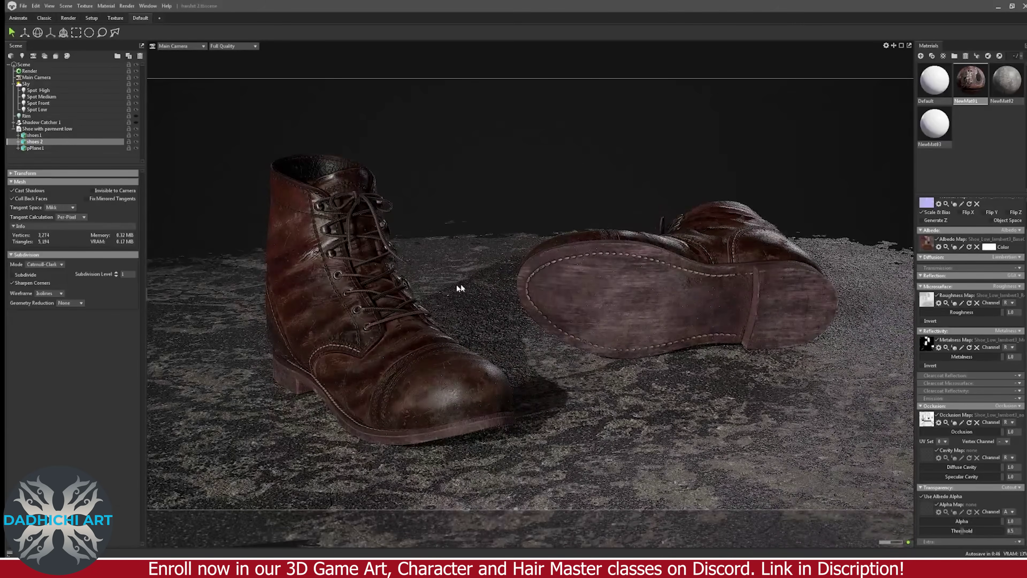
pyautogui.click(47, 76)
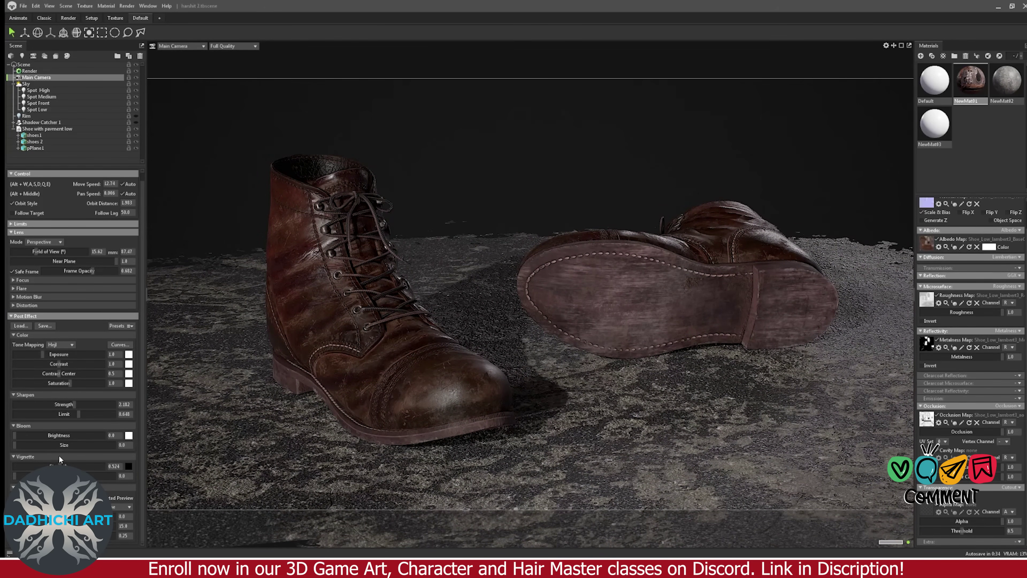
# - Toggle a Ray Tracing option in the Render settings and move the camera closer to the boots
pyautogui.click(50, 72)
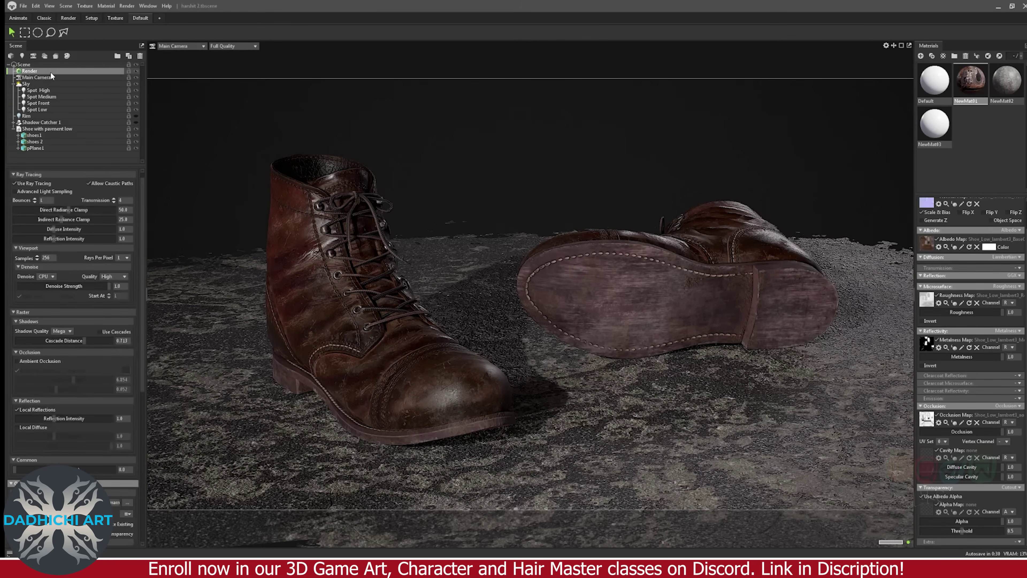
pyautogui.click(23, 190)
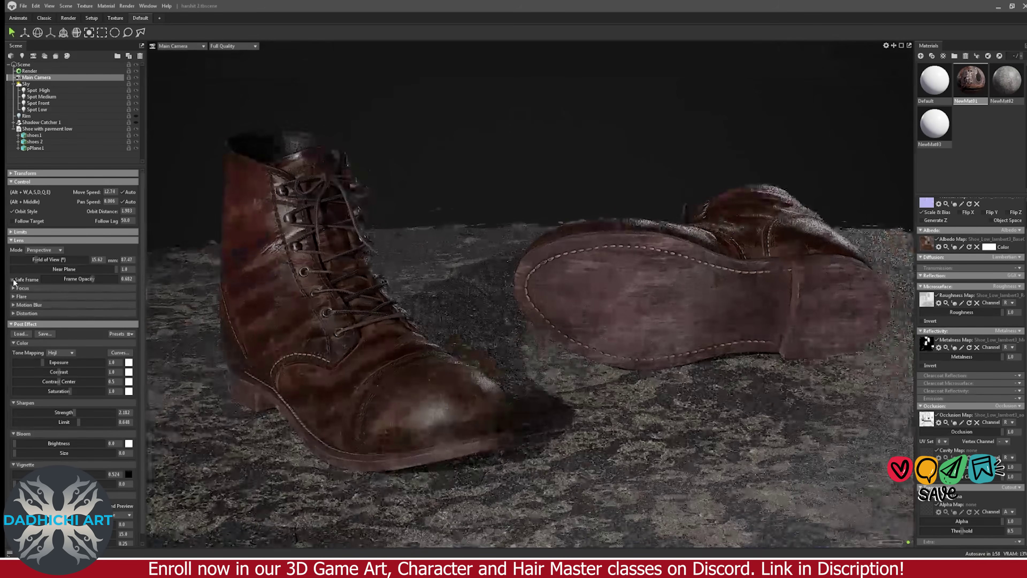
pyautogui.moveTo(689, 280); pyautogui.dragTo(532, 284)
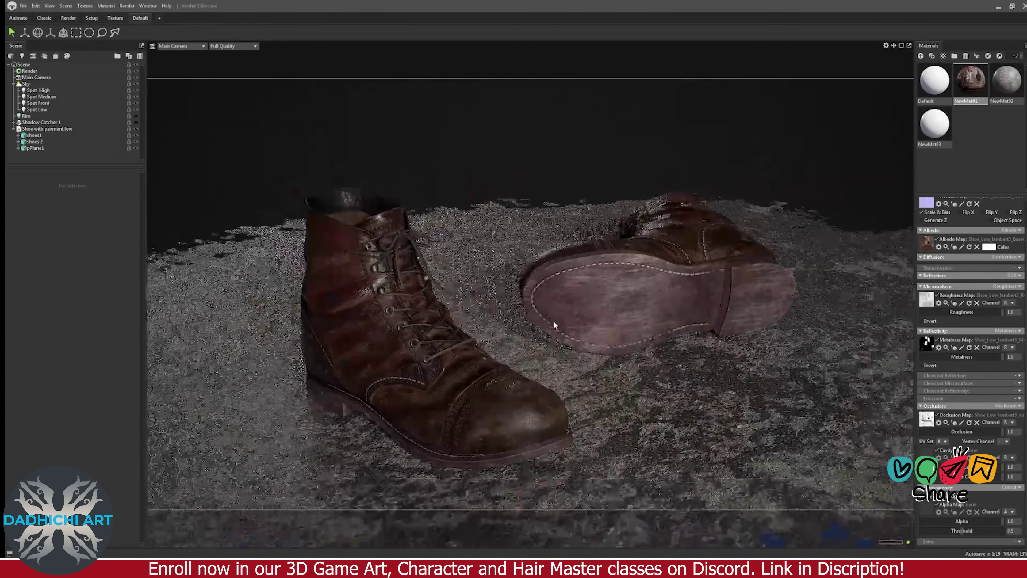
# - Select shoes 2 and orbit to turn its sole toward the camera
pyautogui.click(531, 306)
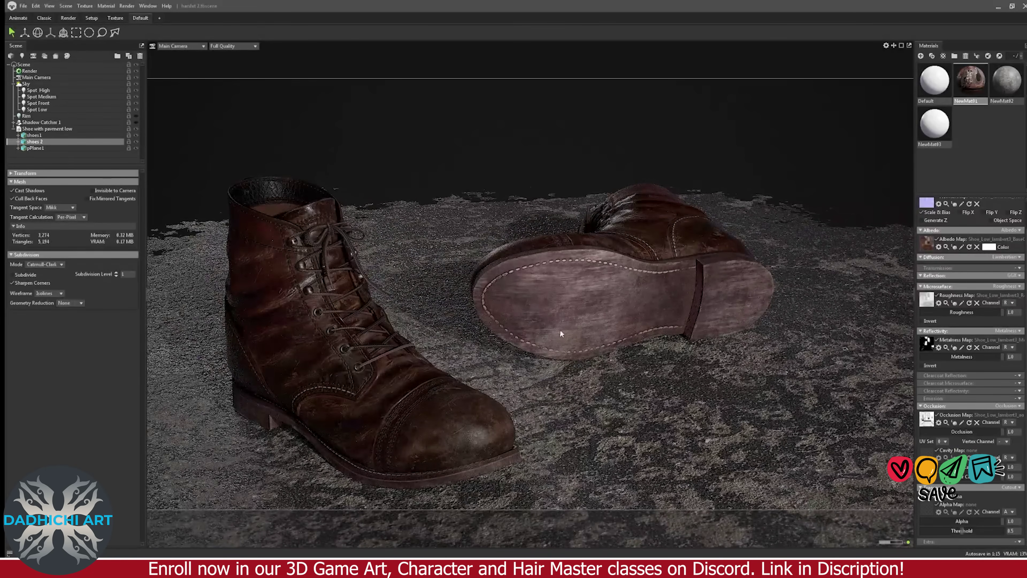
pyautogui.moveTo(560, 331); pyautogui.dragTo(570, 299)
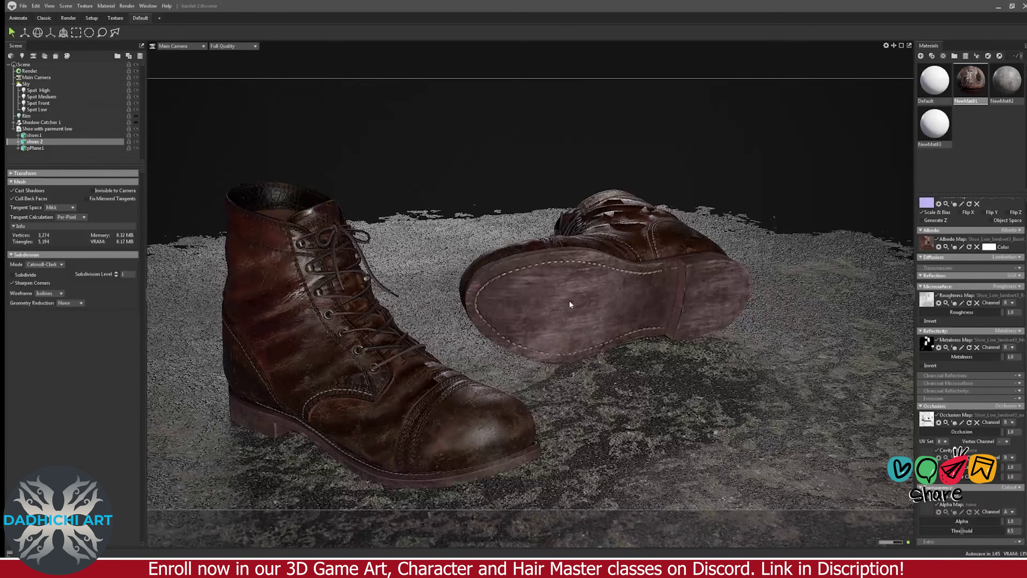